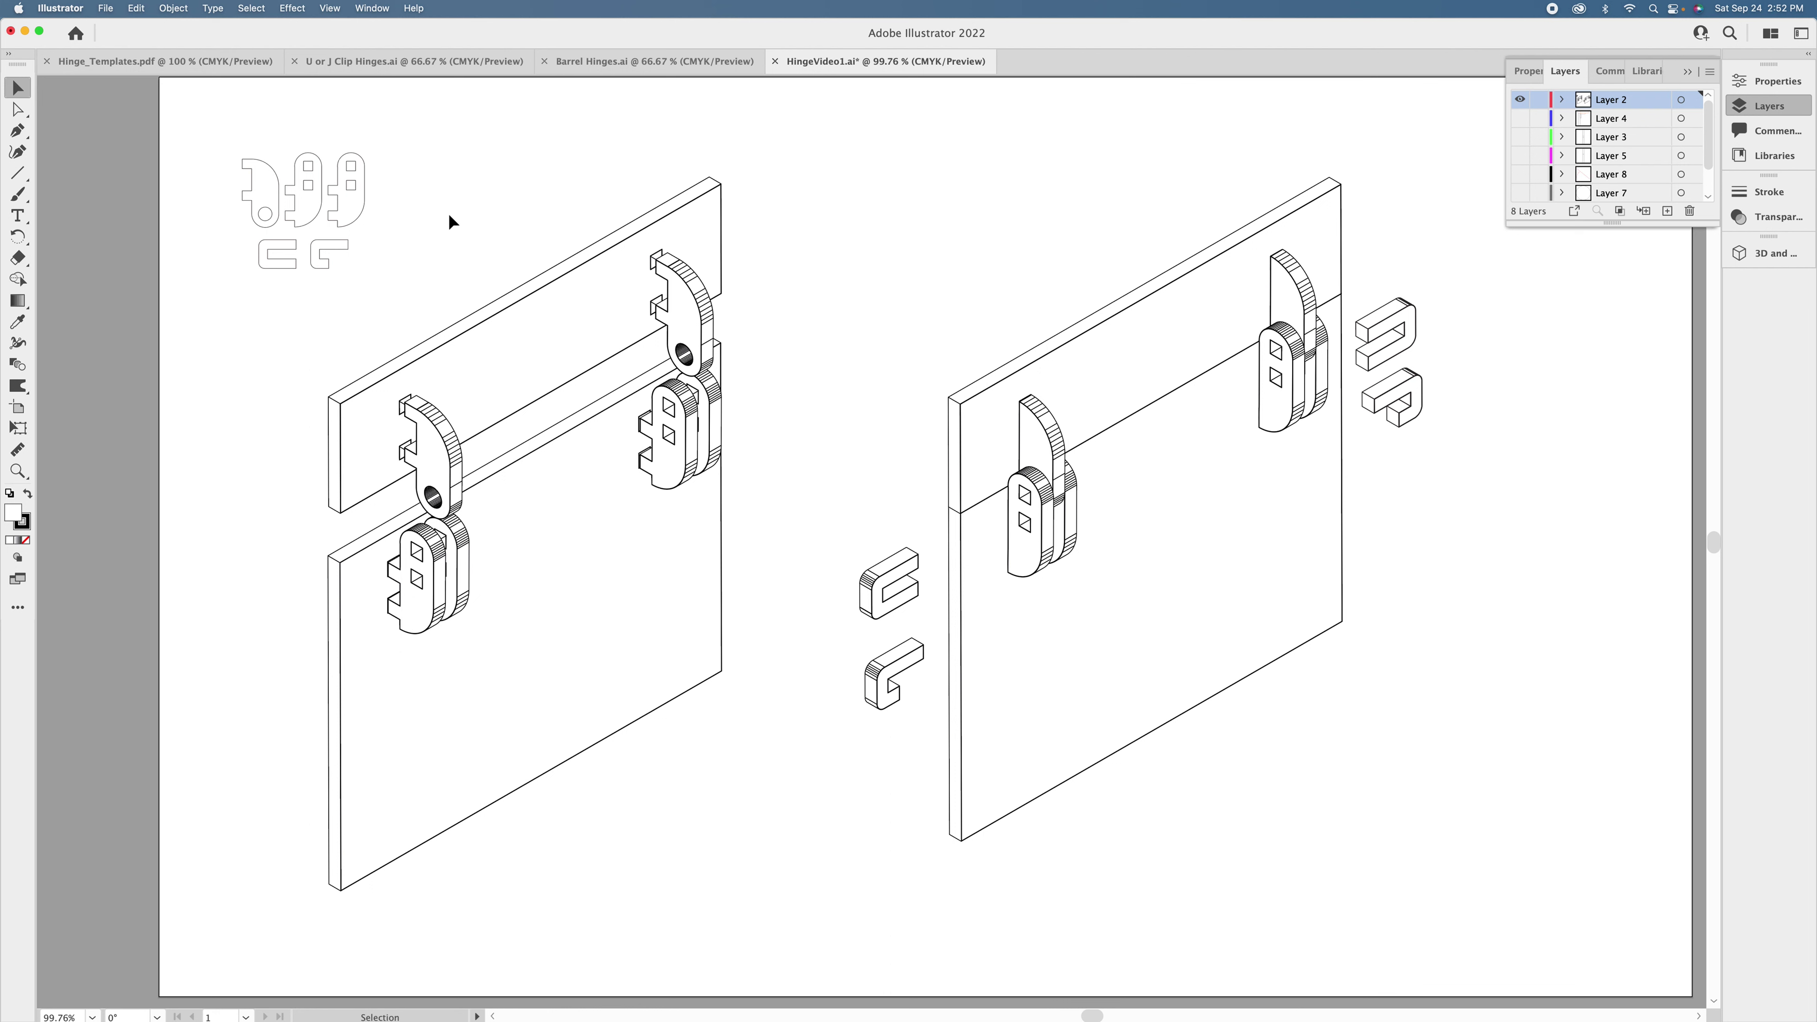
Examine the flat lid-hinge piece, the two box-hinge pieces and the U and J clip outlines.
scroll(449, 214, "up", 1)
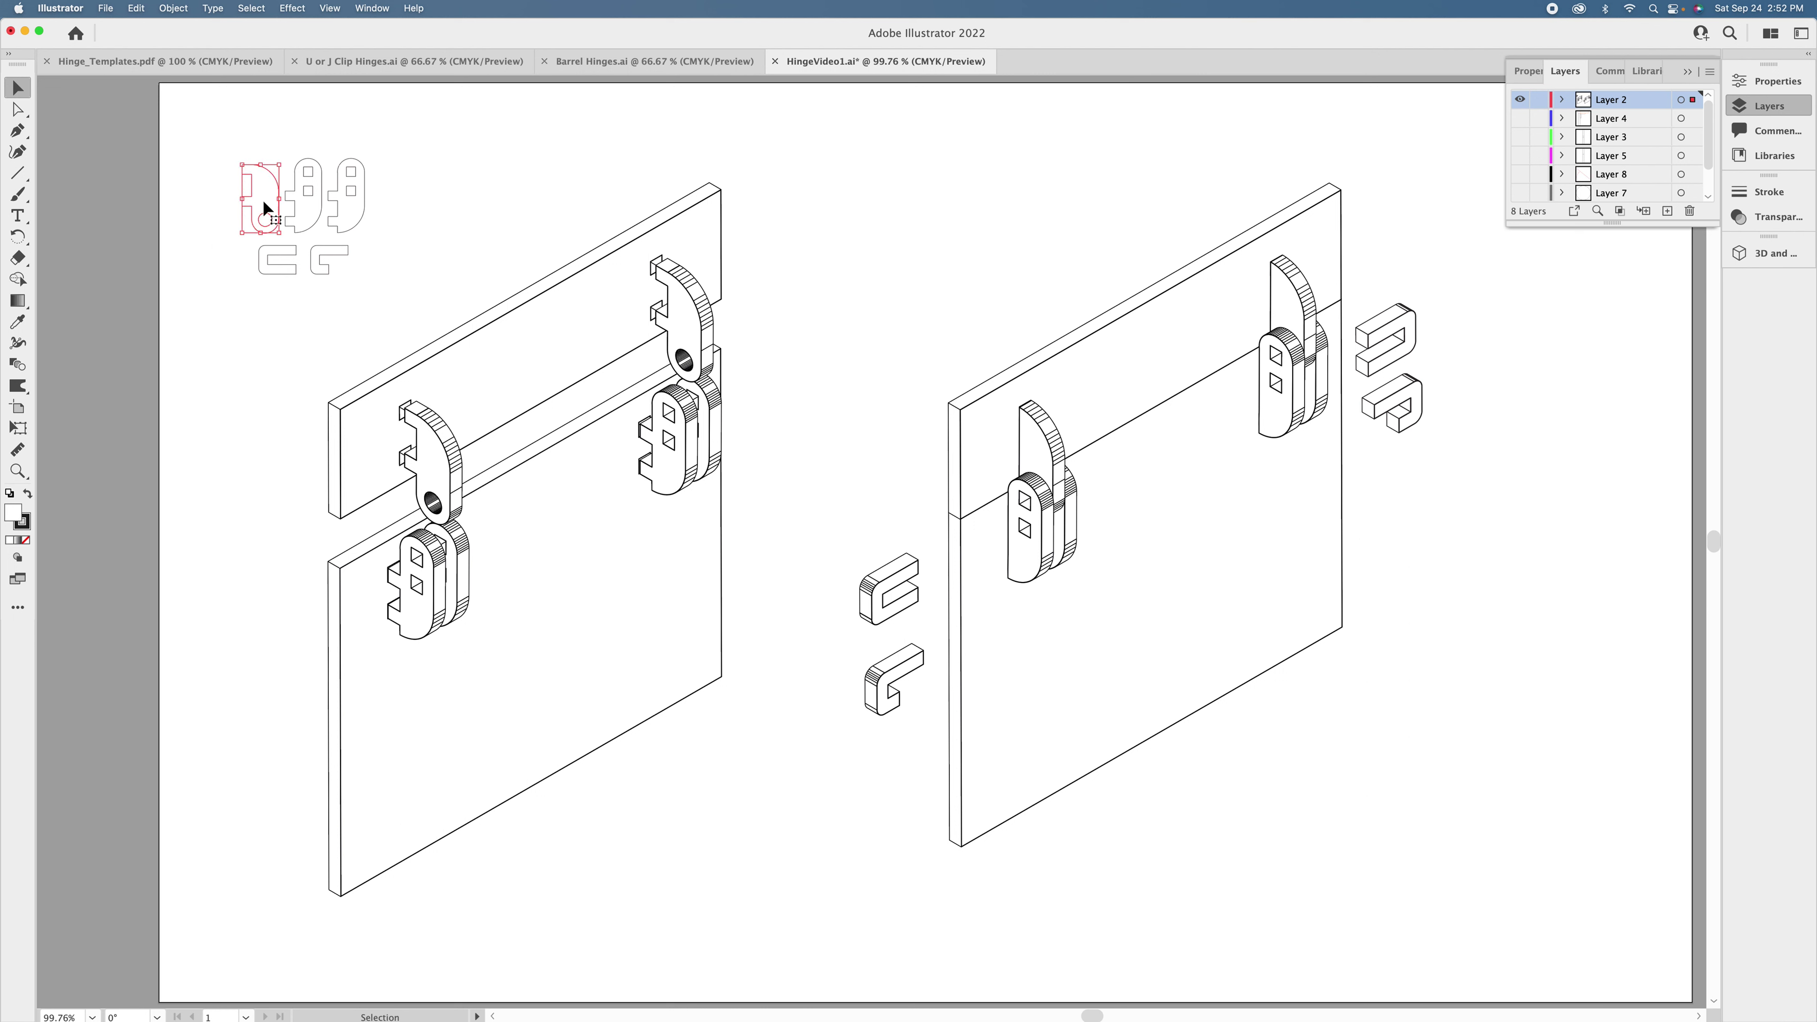
left_click_drag(308, 217, 308, 220)
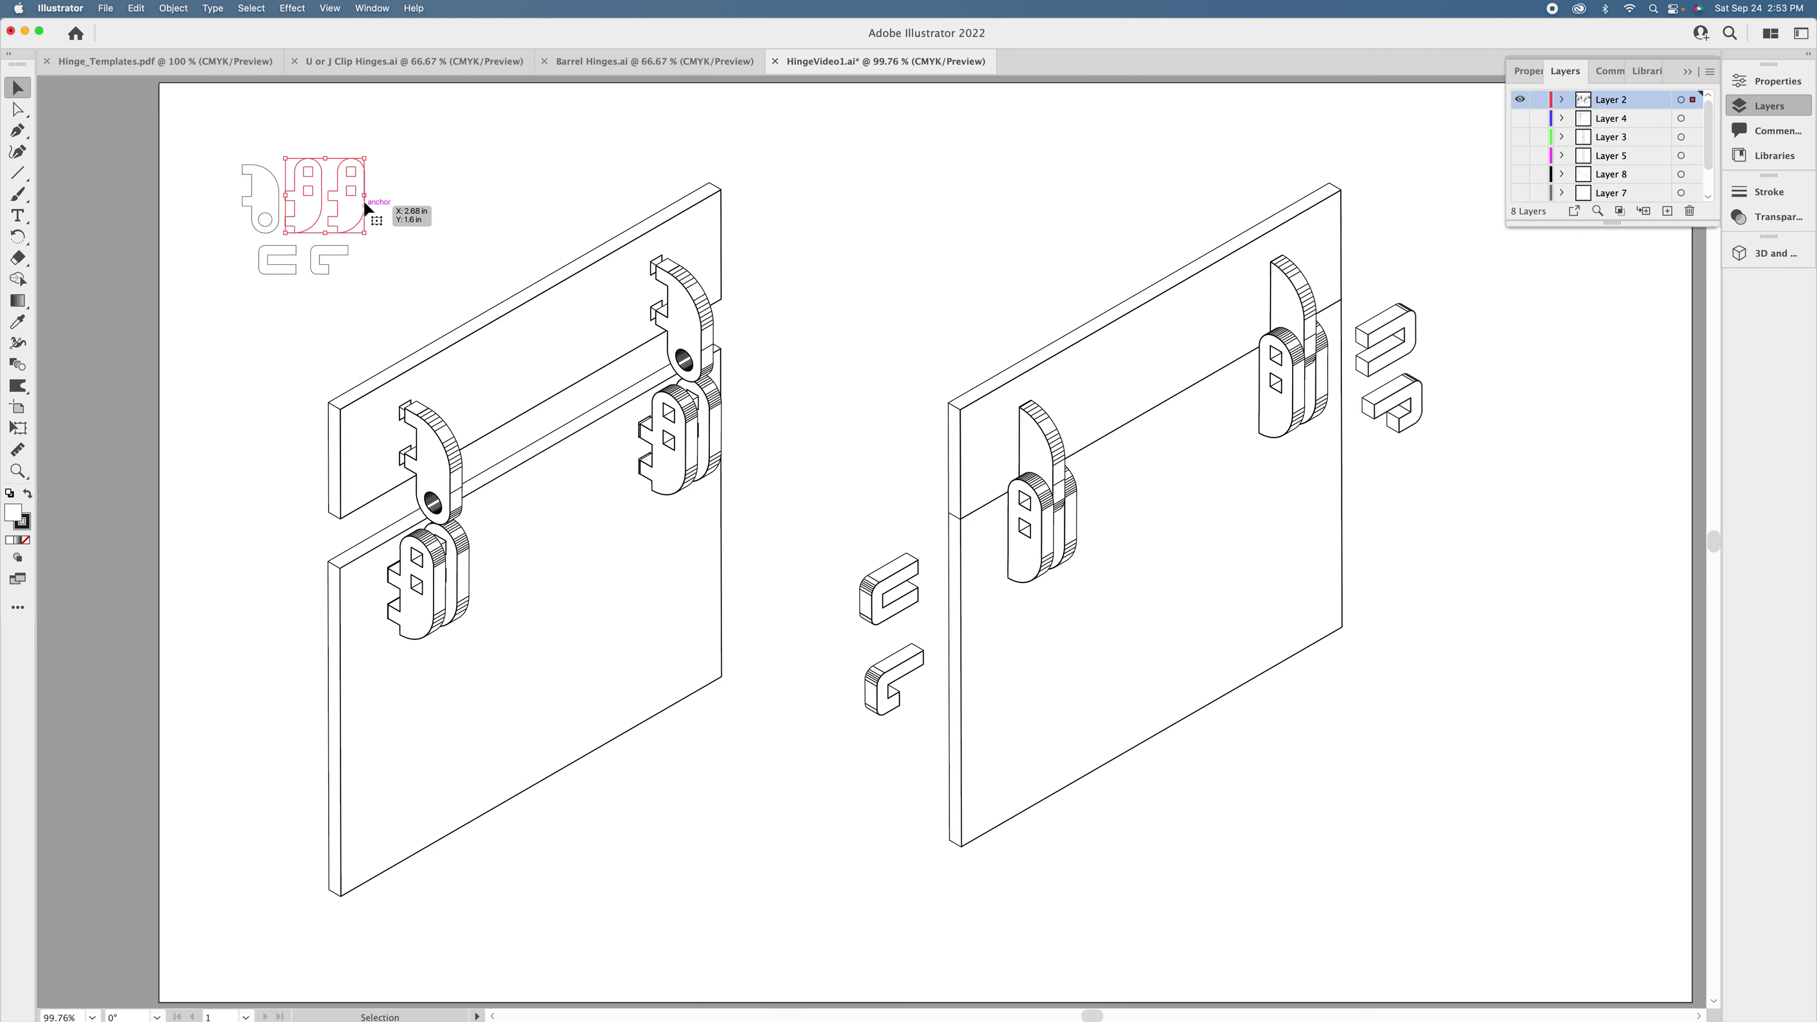
left_click(420, 197)
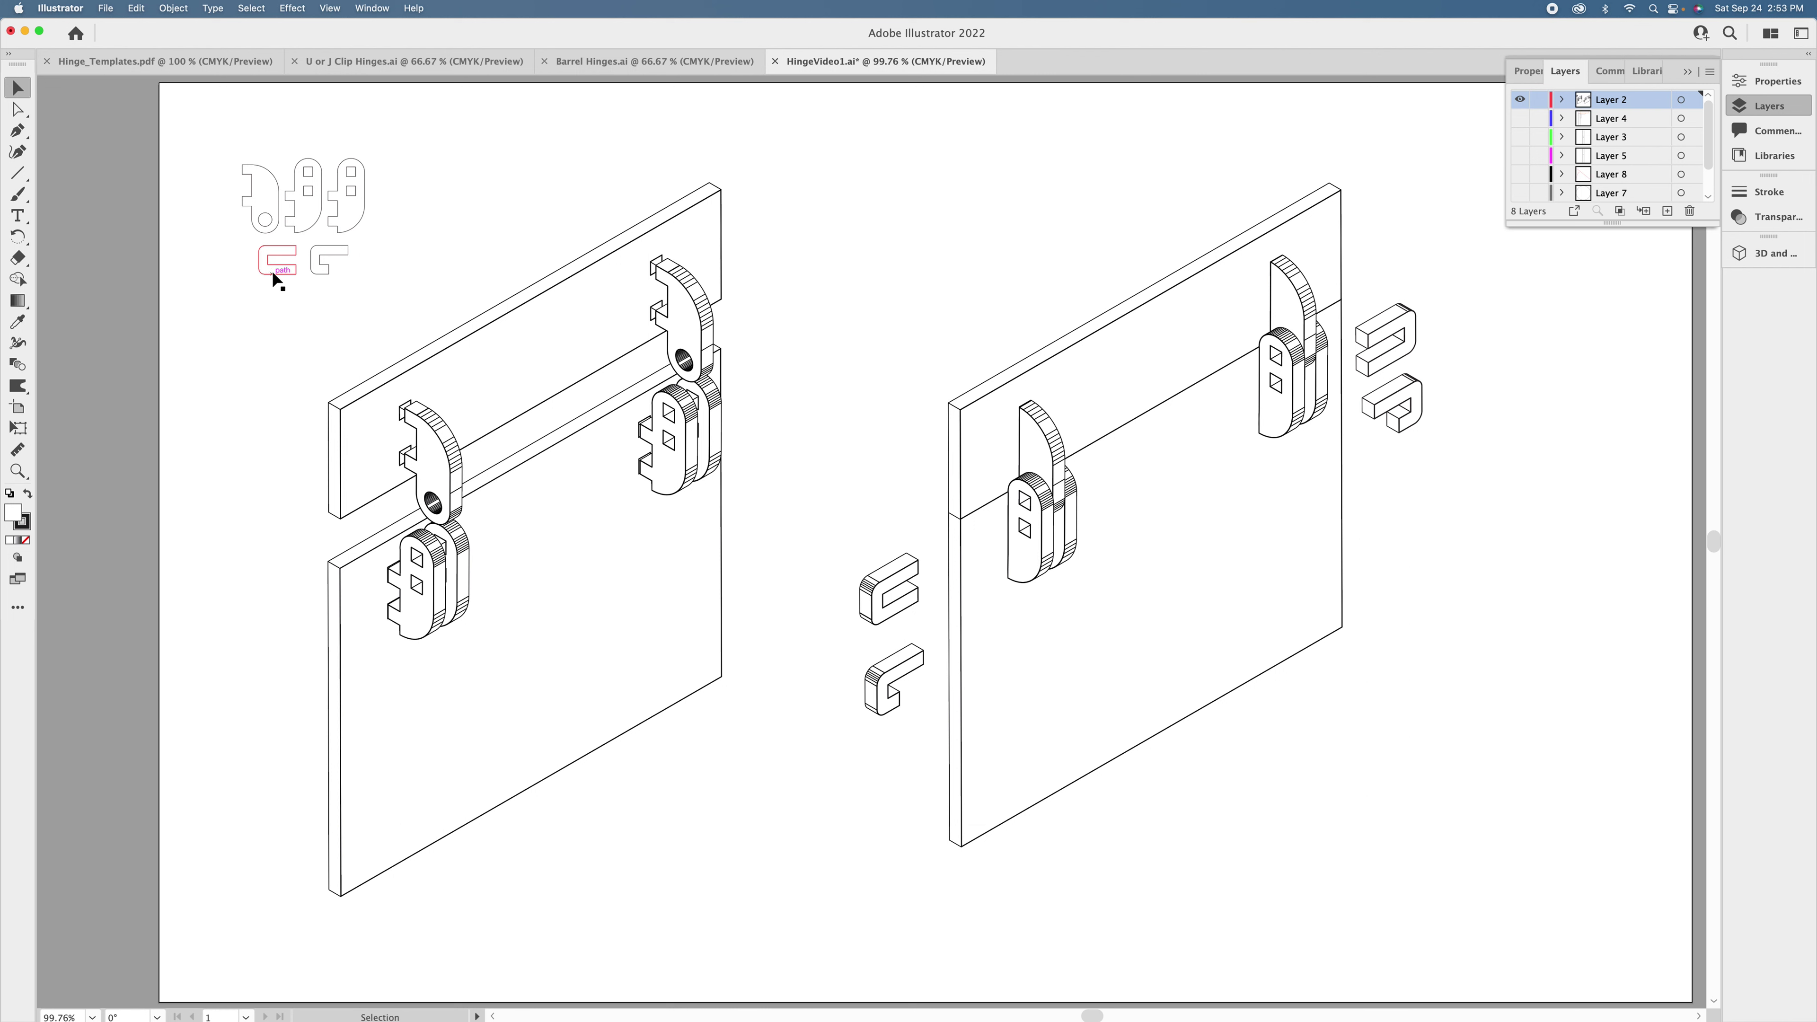
left_click(326, 274)
left_click(395, 284)
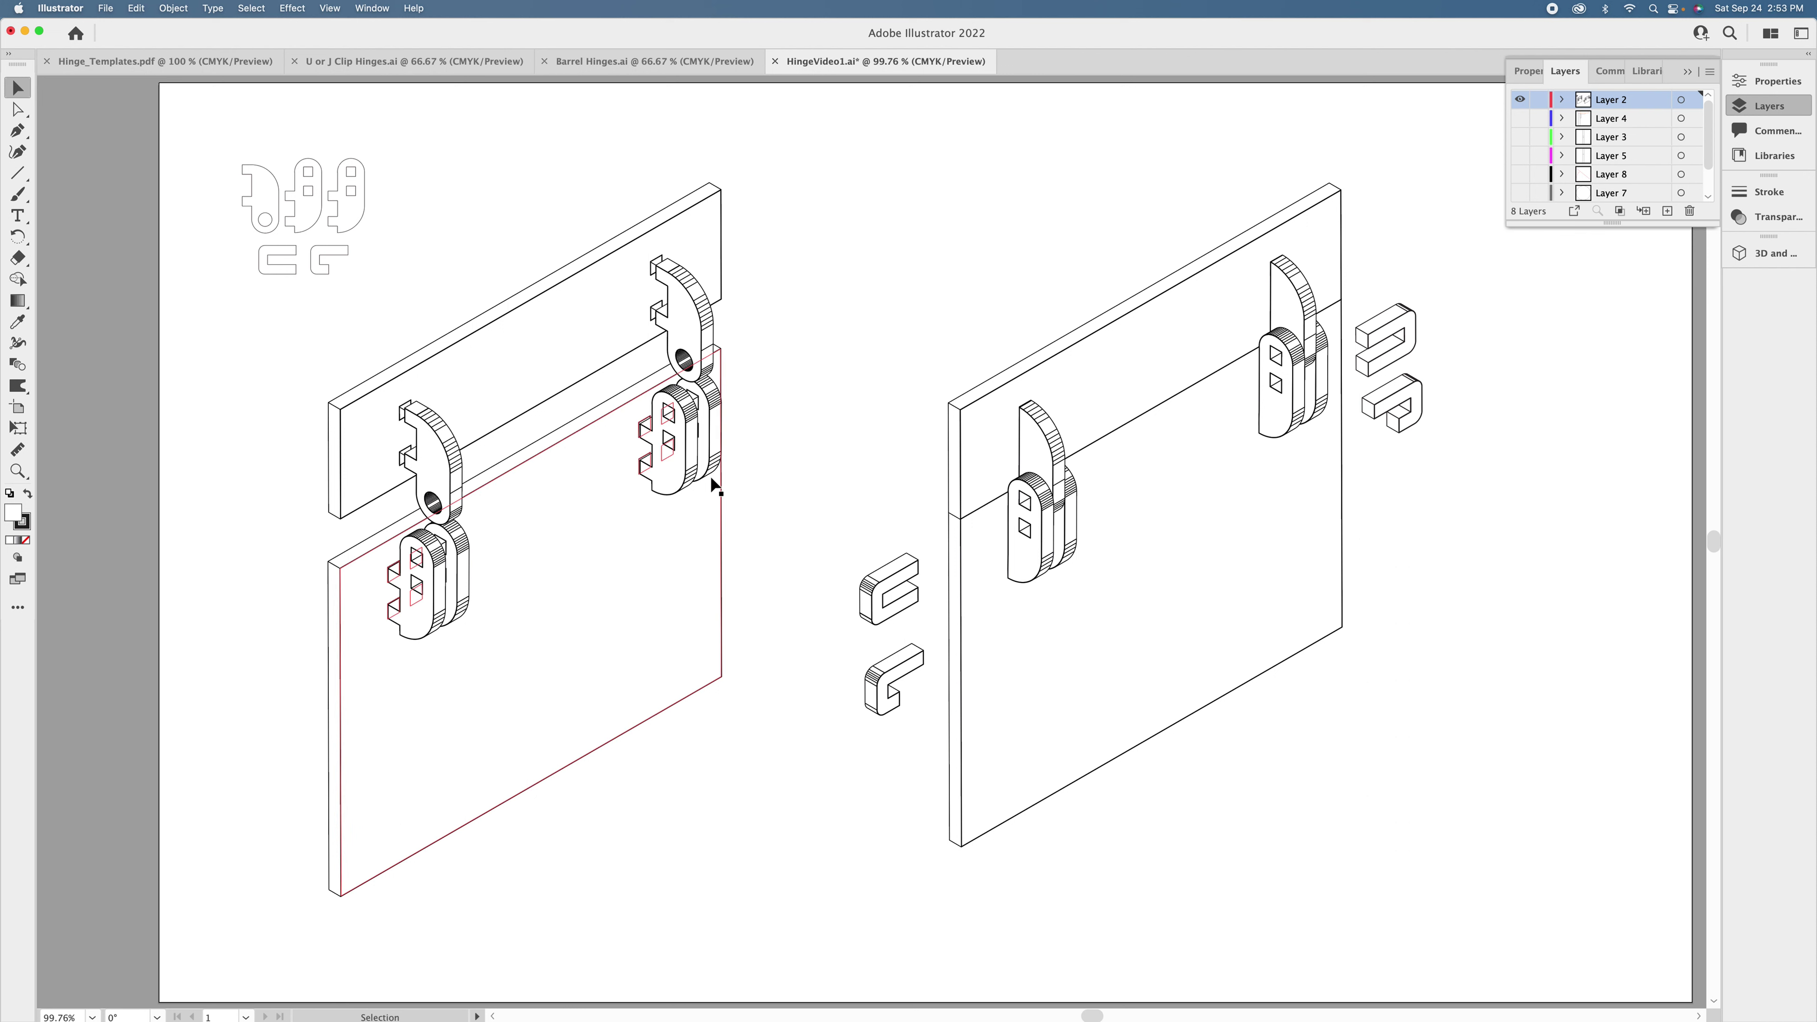
Examine the lid and box hinge parts mounted on the box drawn with its lid separated.
left_click(442, 462)
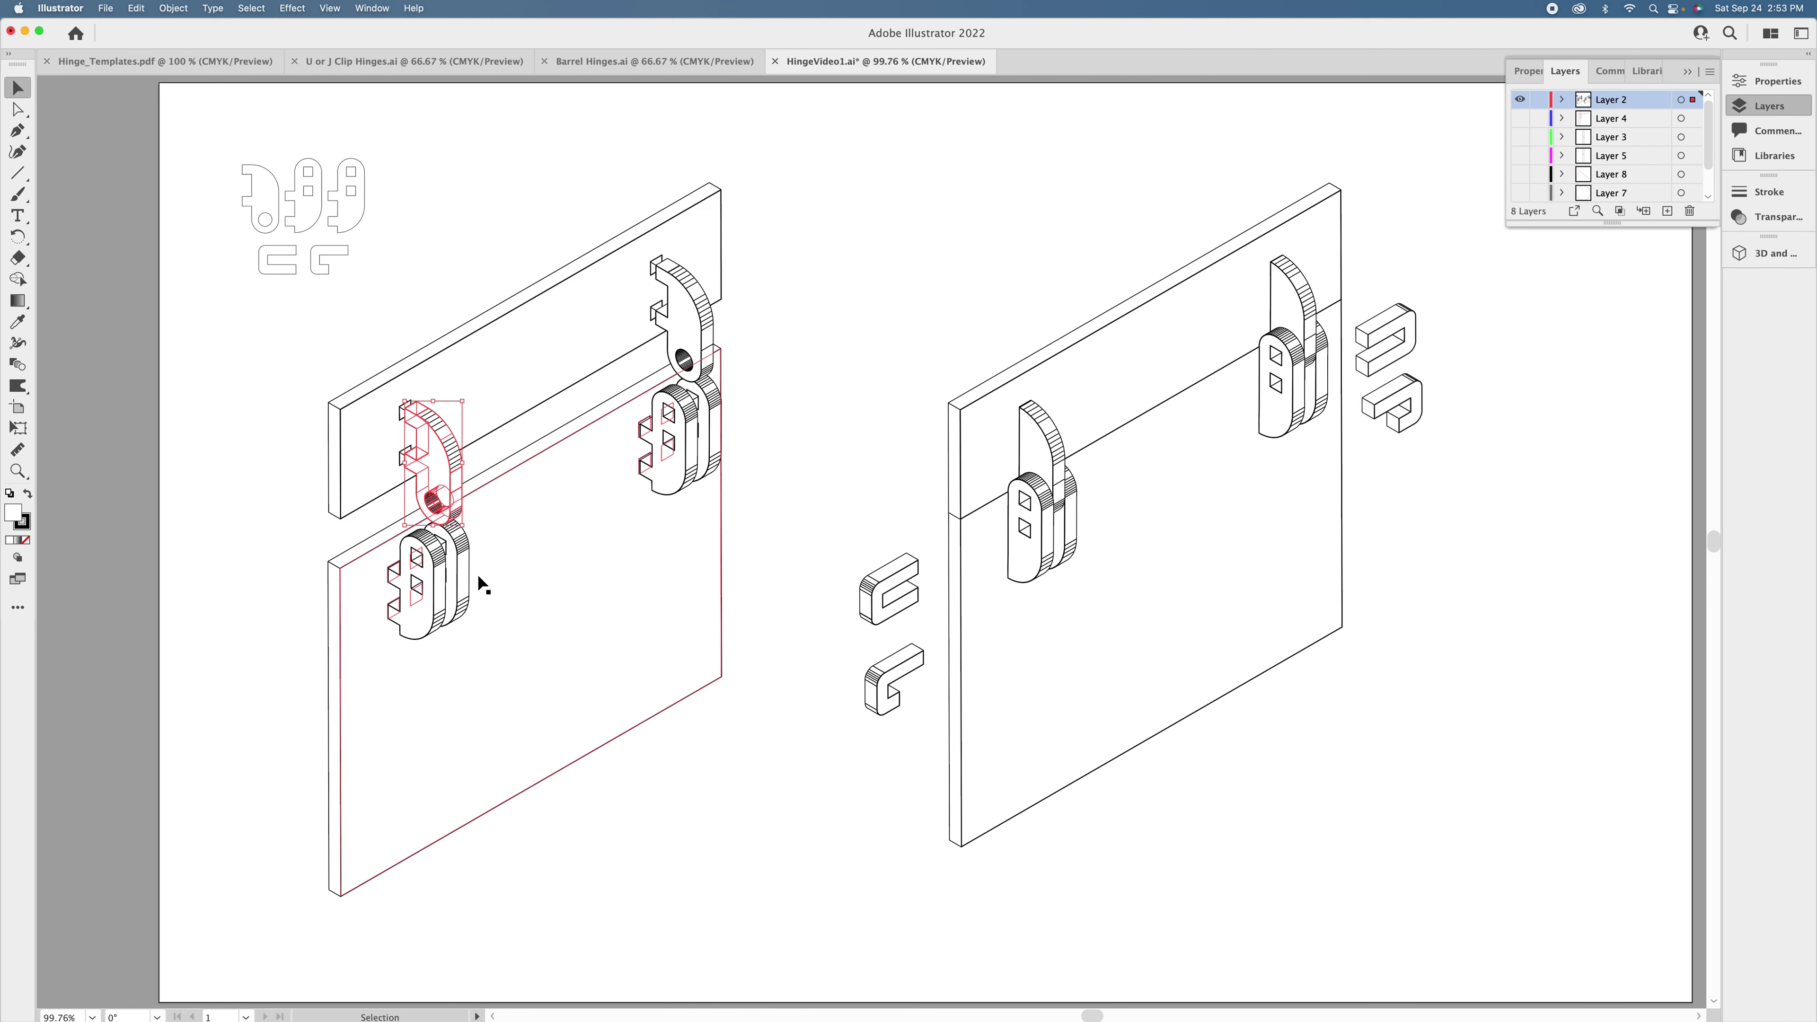
left_click(461, 575)
left_click(784, 381)
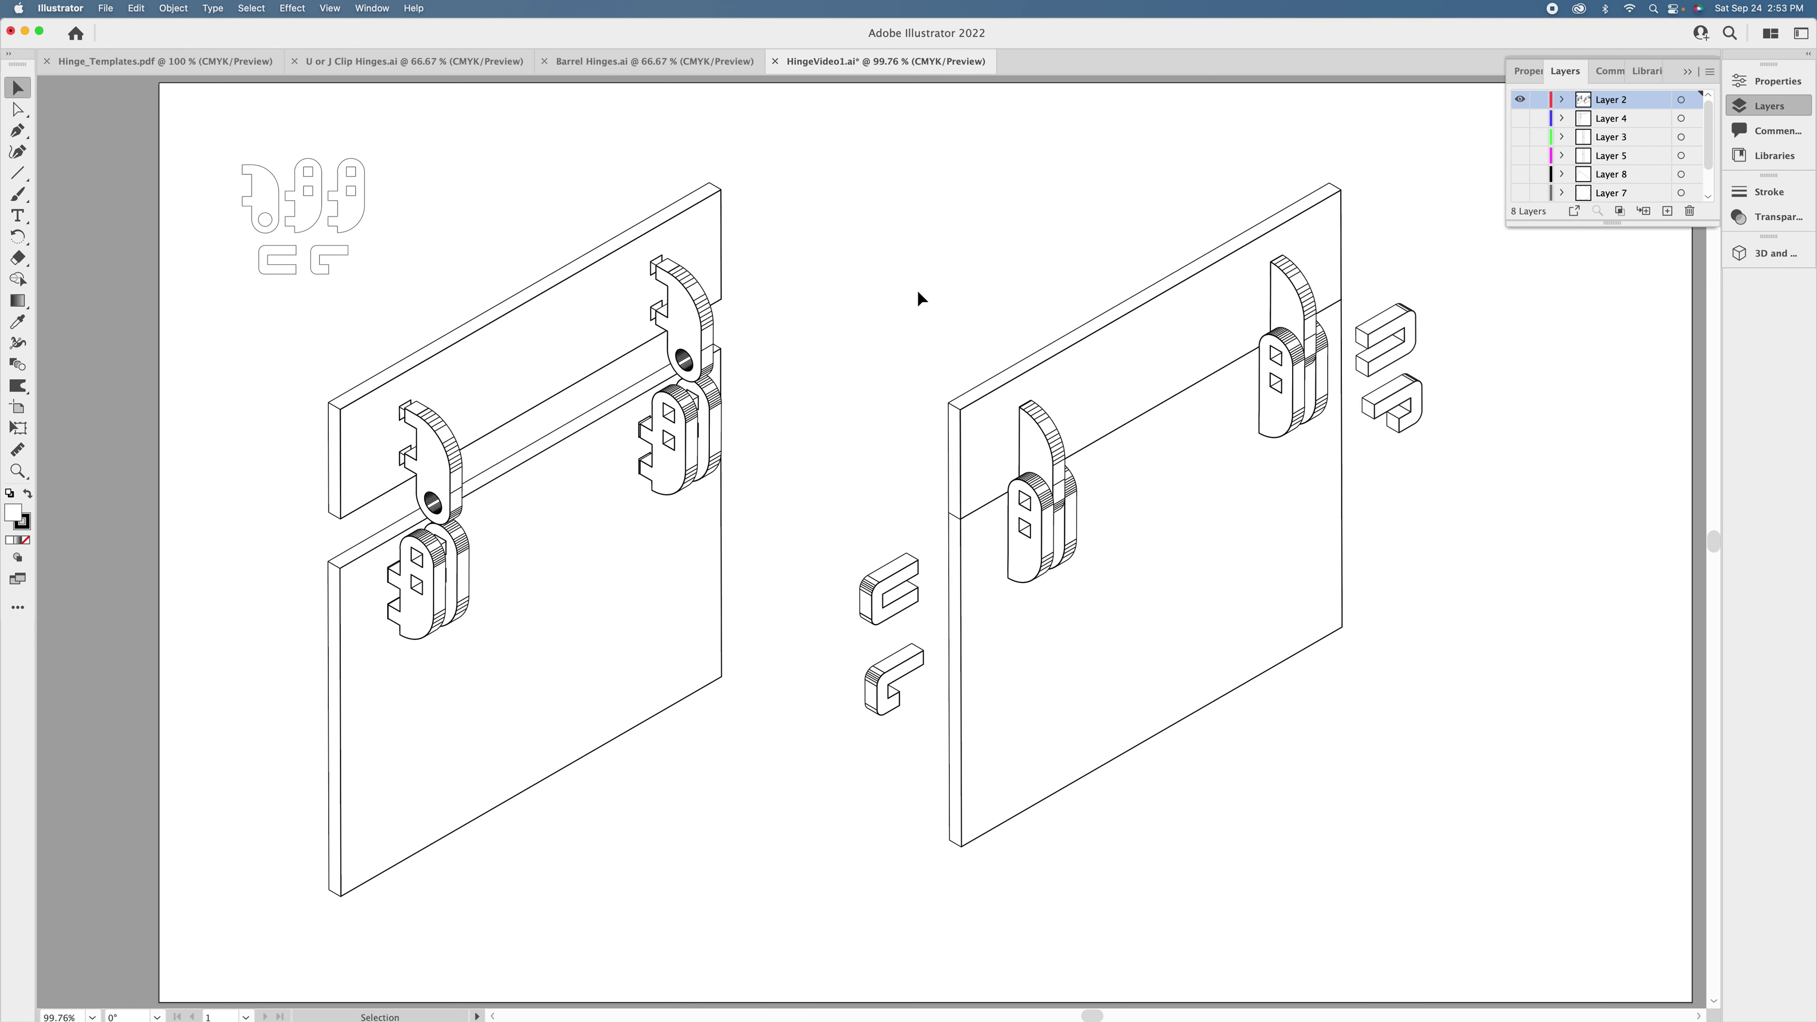
scroll(918, 292, "up", 2)
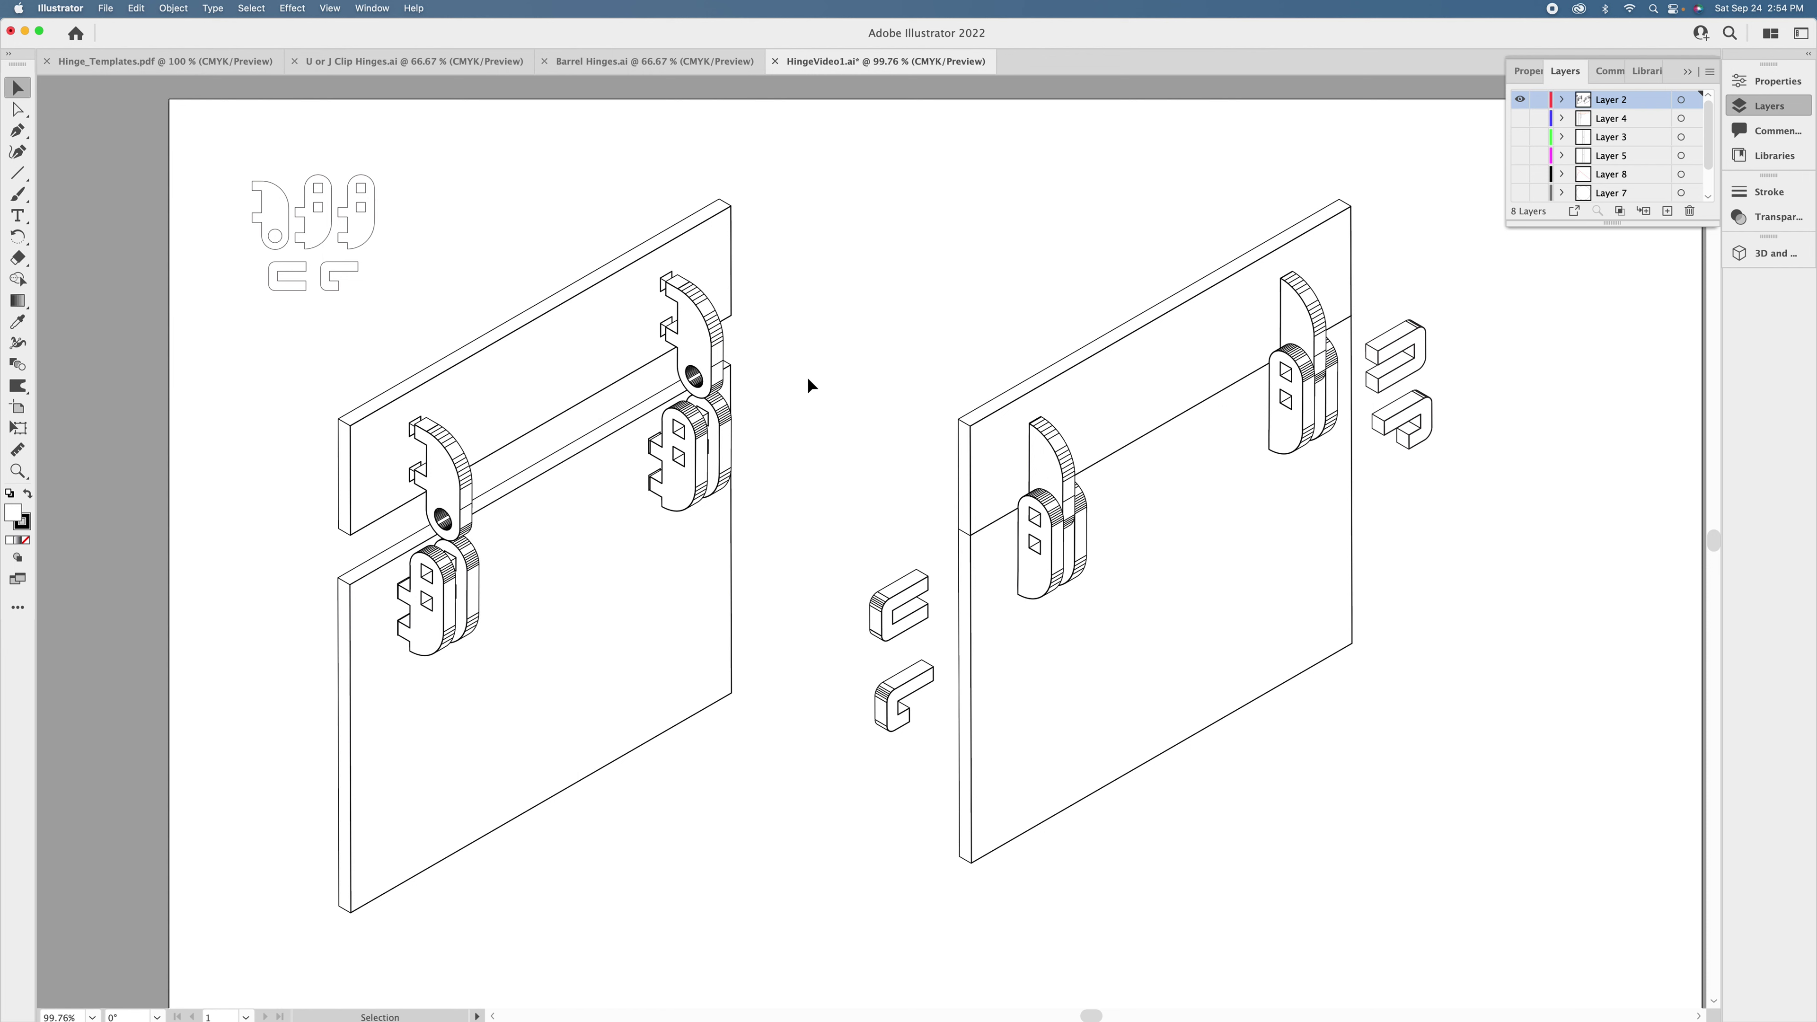
Examine the U clip beside the closed box and the lid piece of its left hinge.
left_click_drag(829, 390, 709, 373)
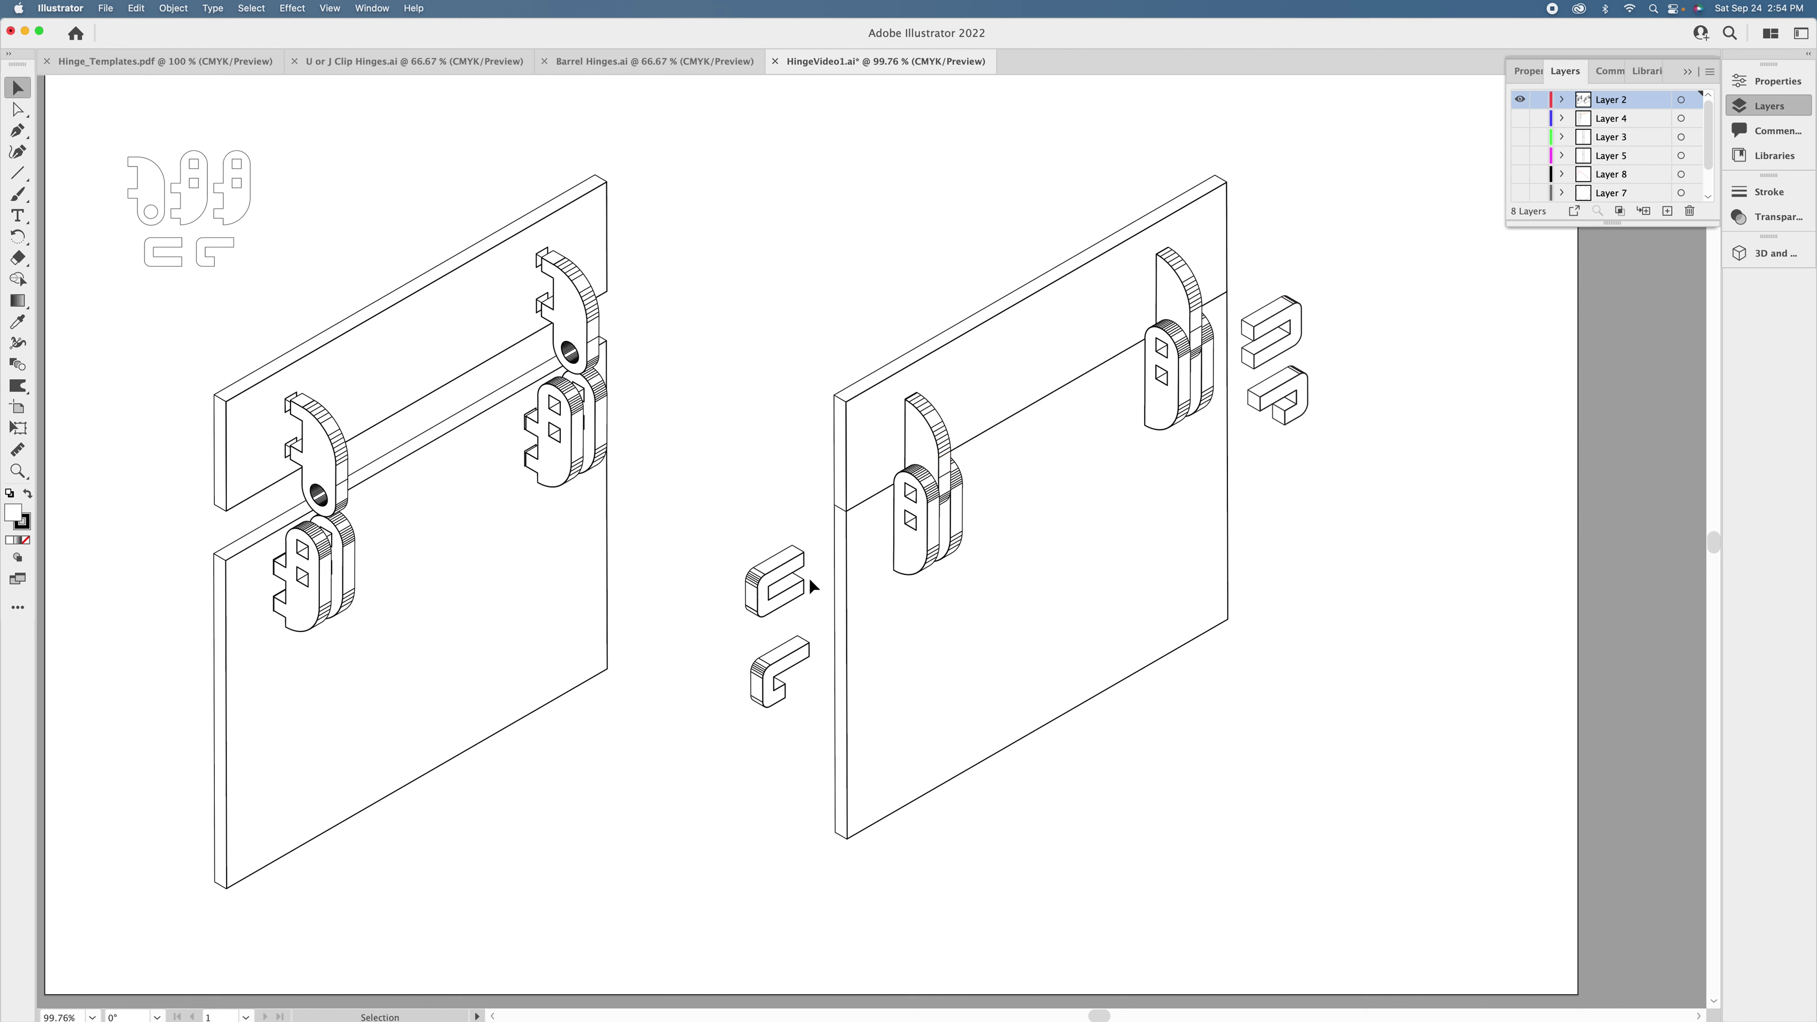
left_click(777, 583)
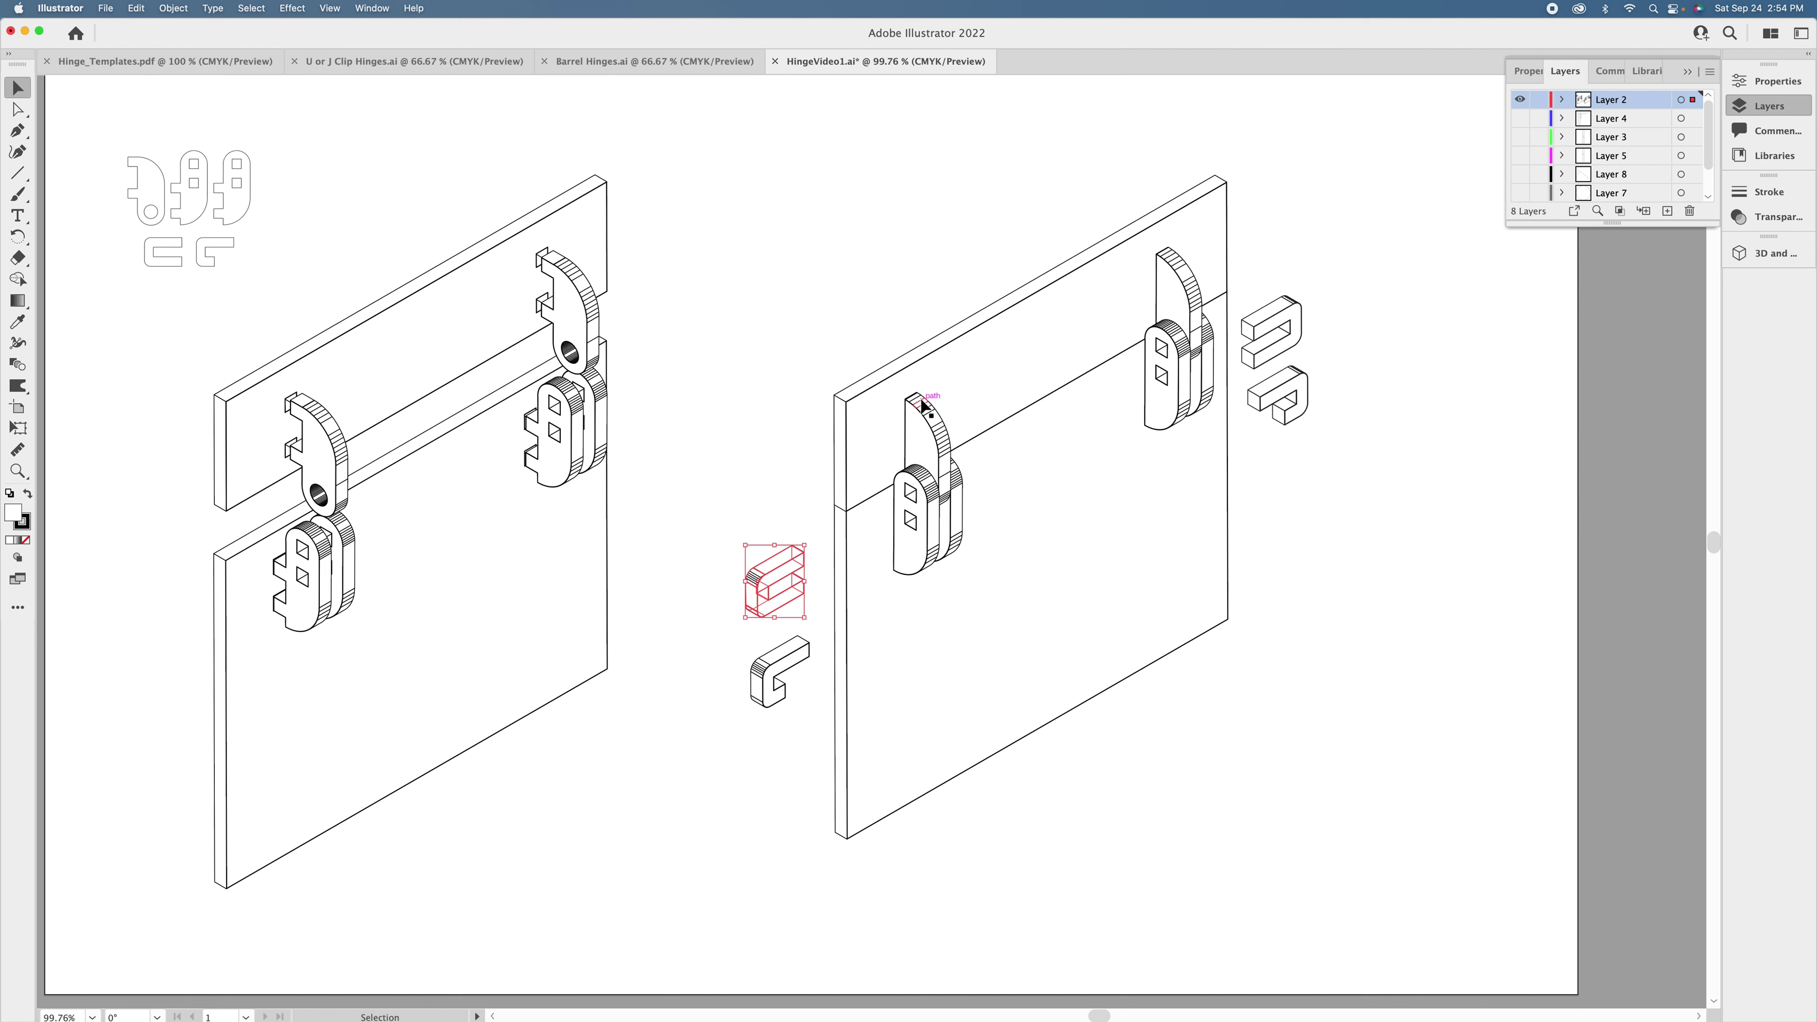
left_click(910, 422)
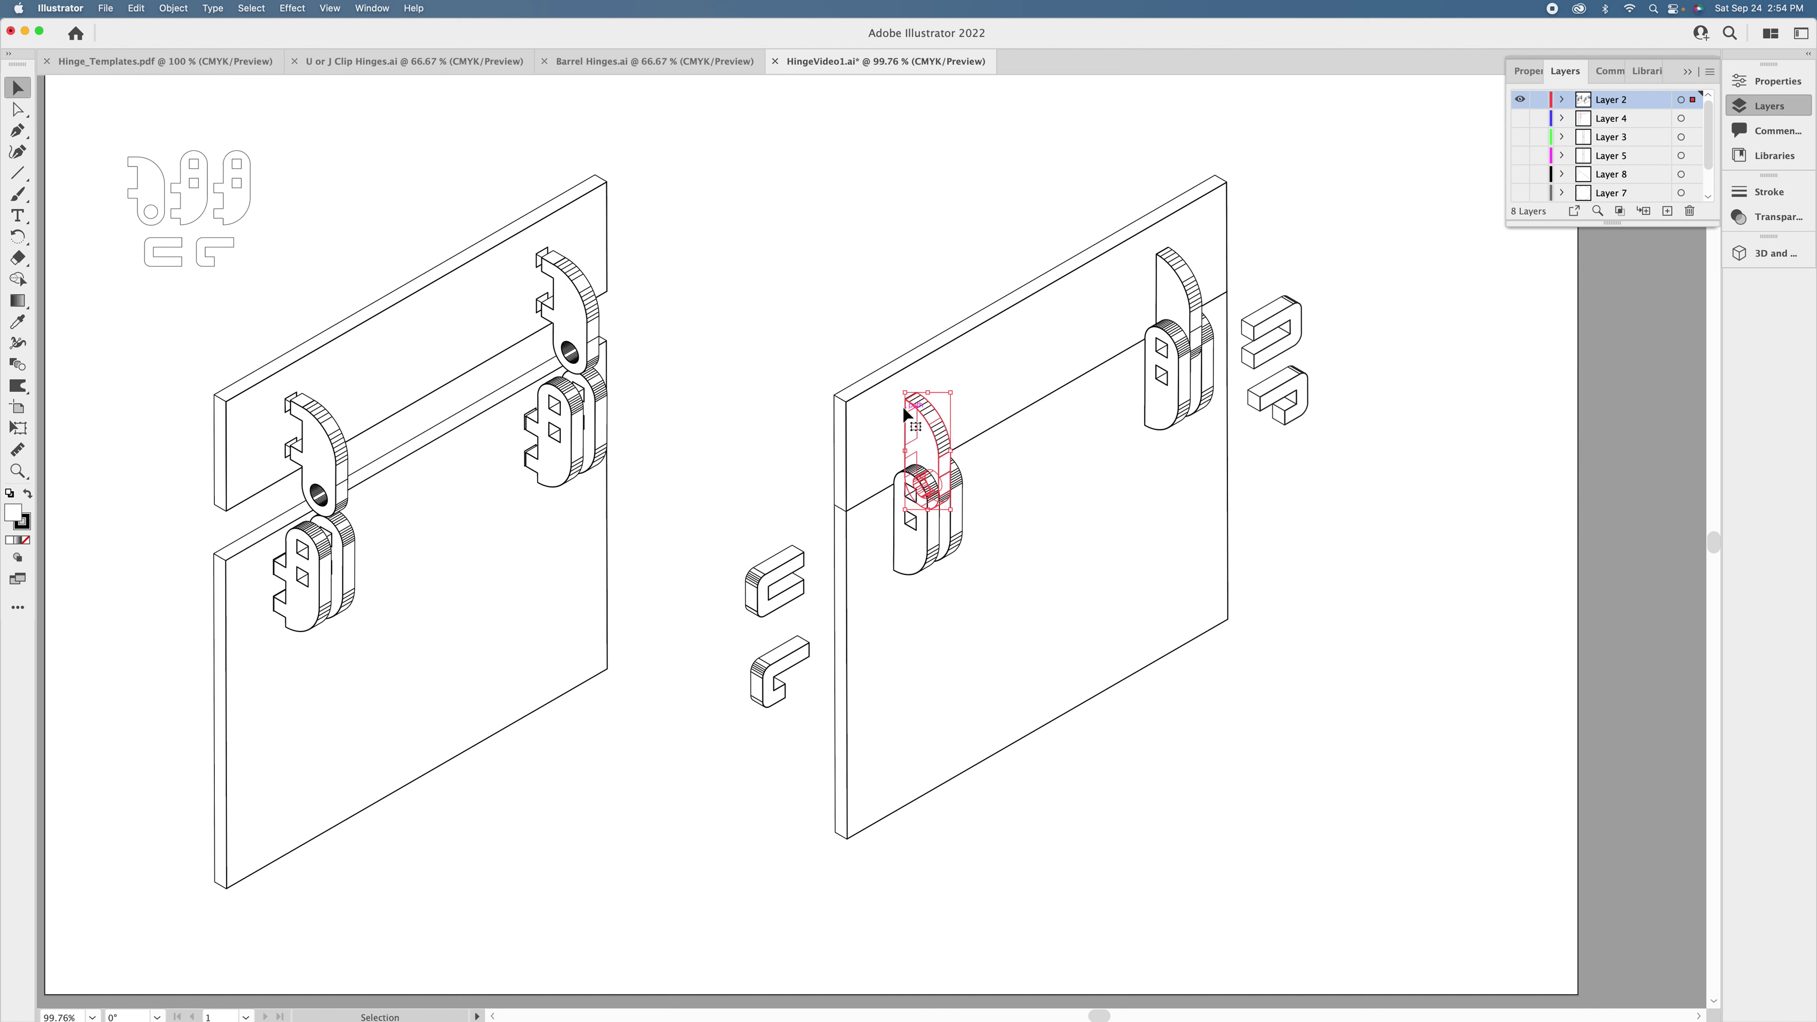
left_click(811, 561)
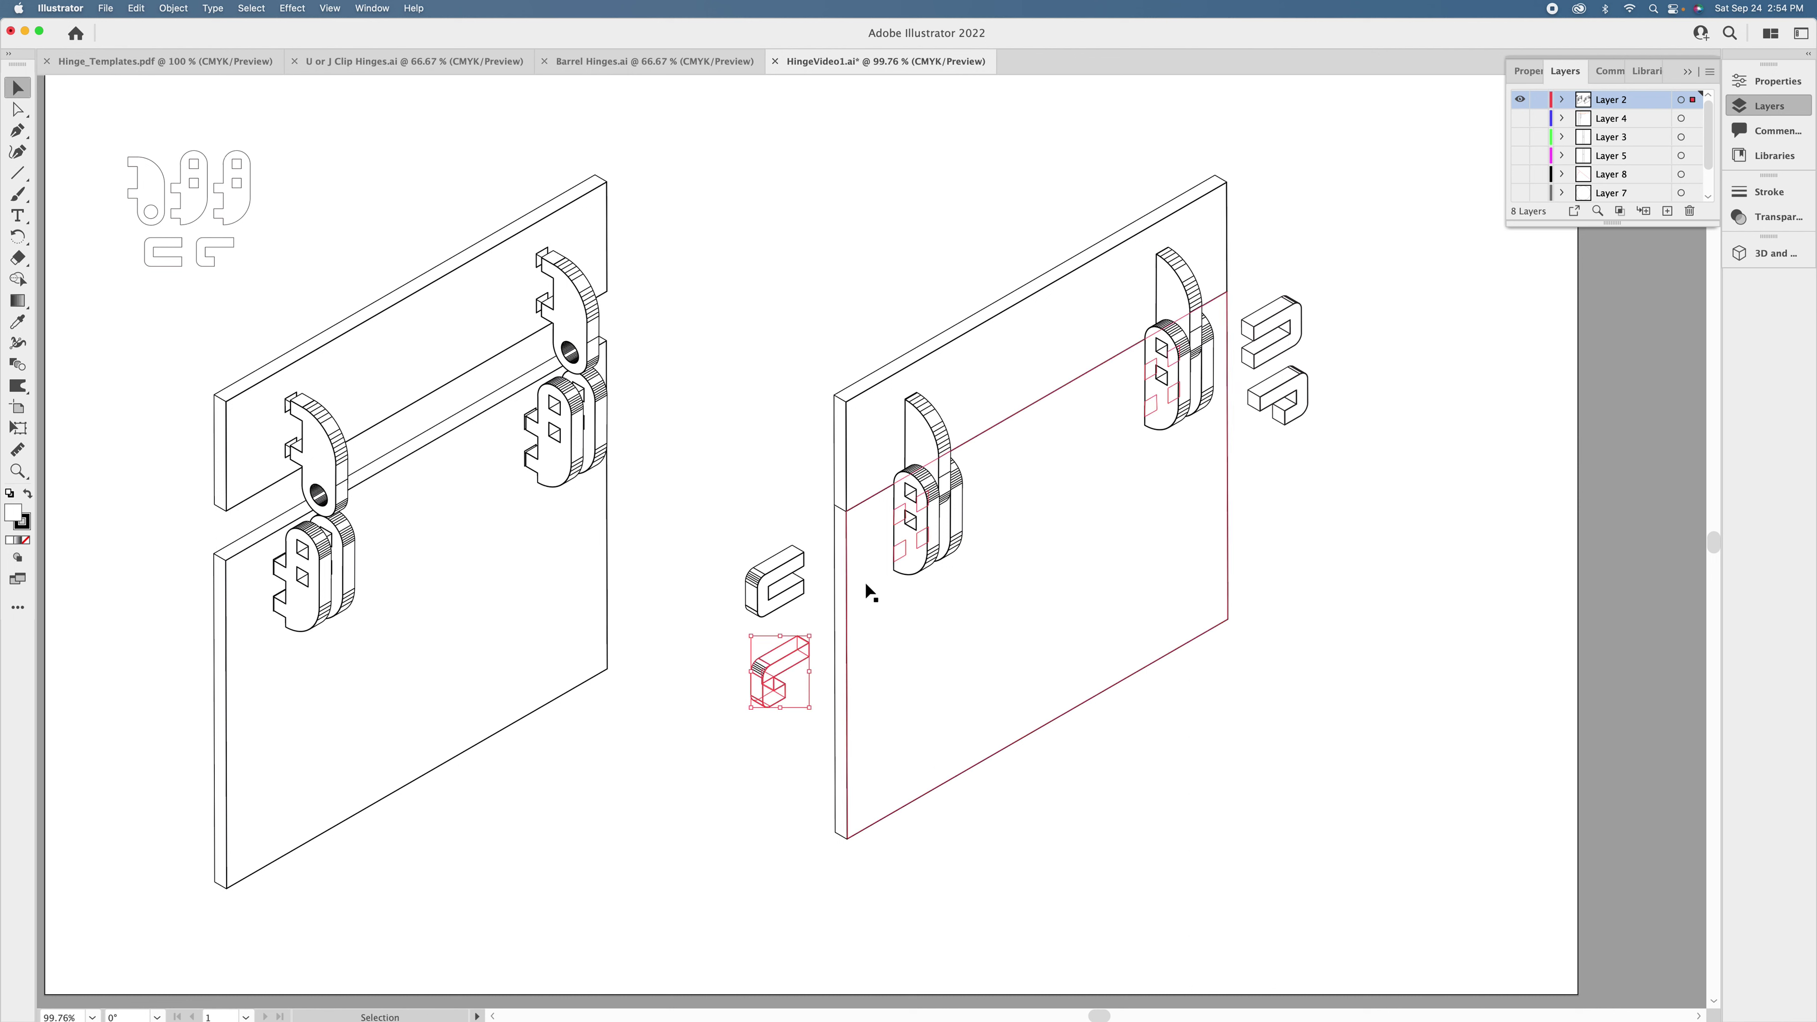
Try fitting the J clip into the closed box's left hinge and return it beneath the U clip.
left_click_drag(791, 664, 900, 516)
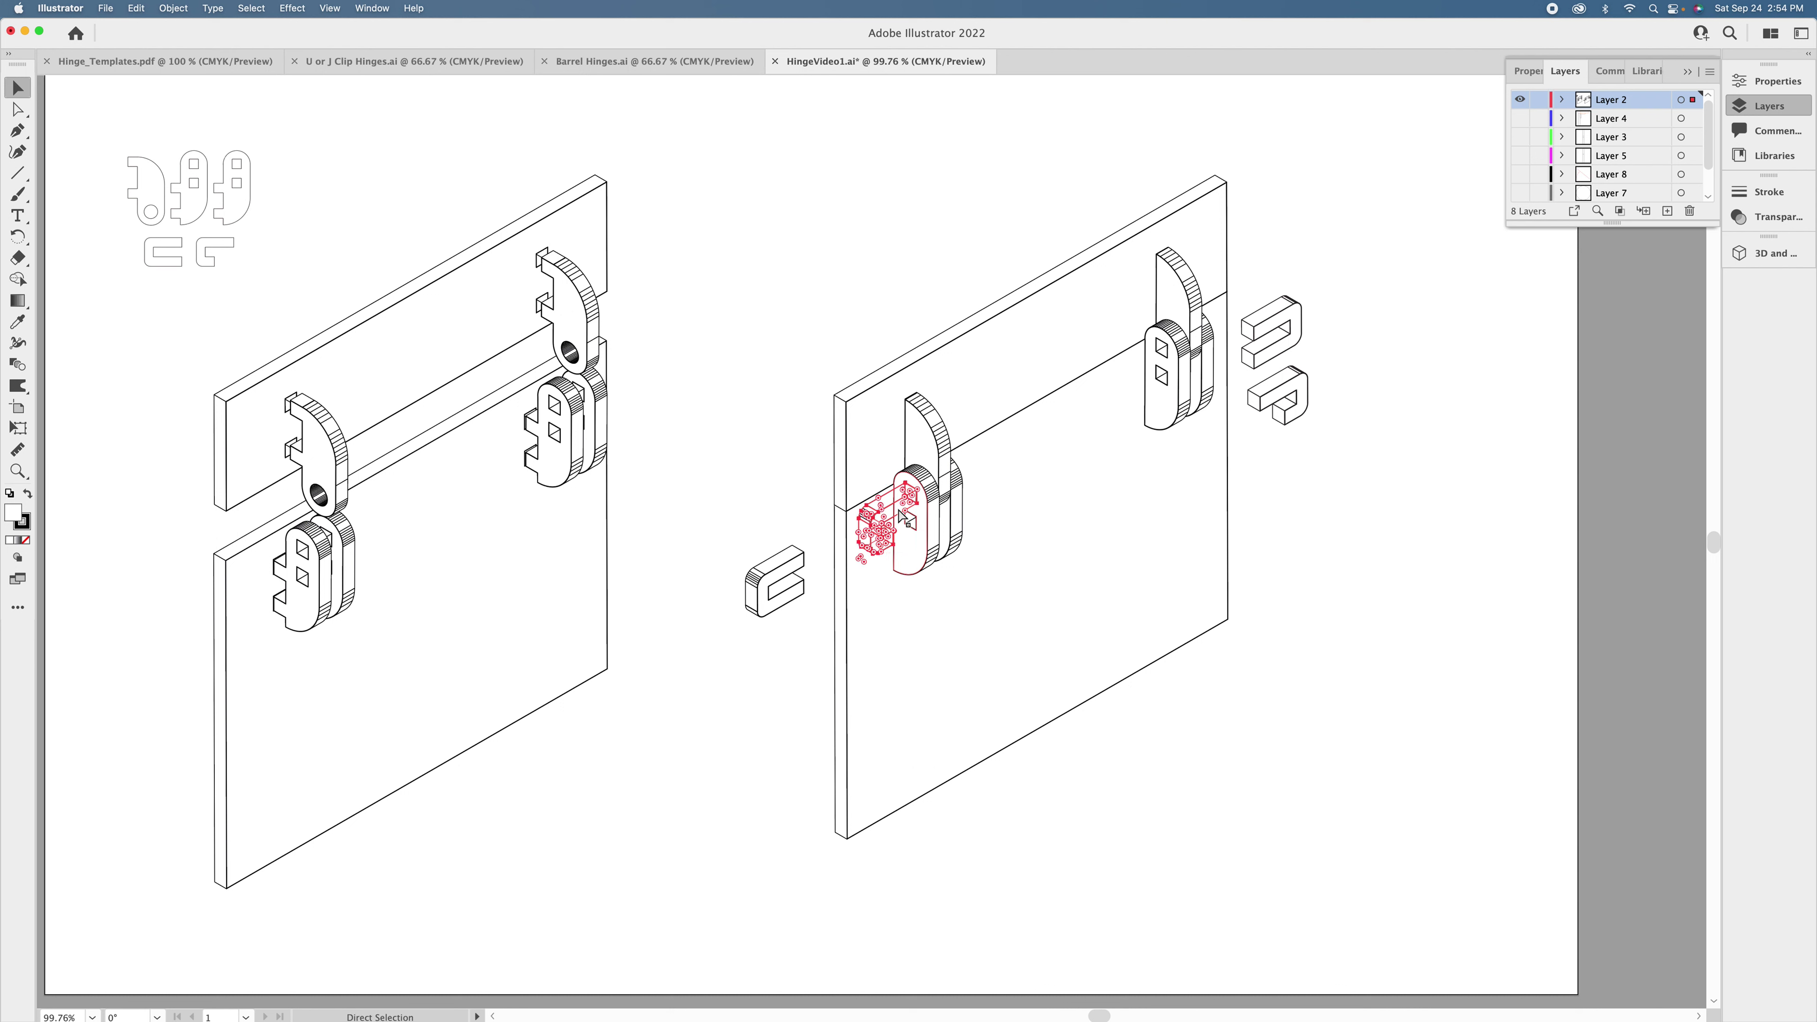
left_click(909, 523)
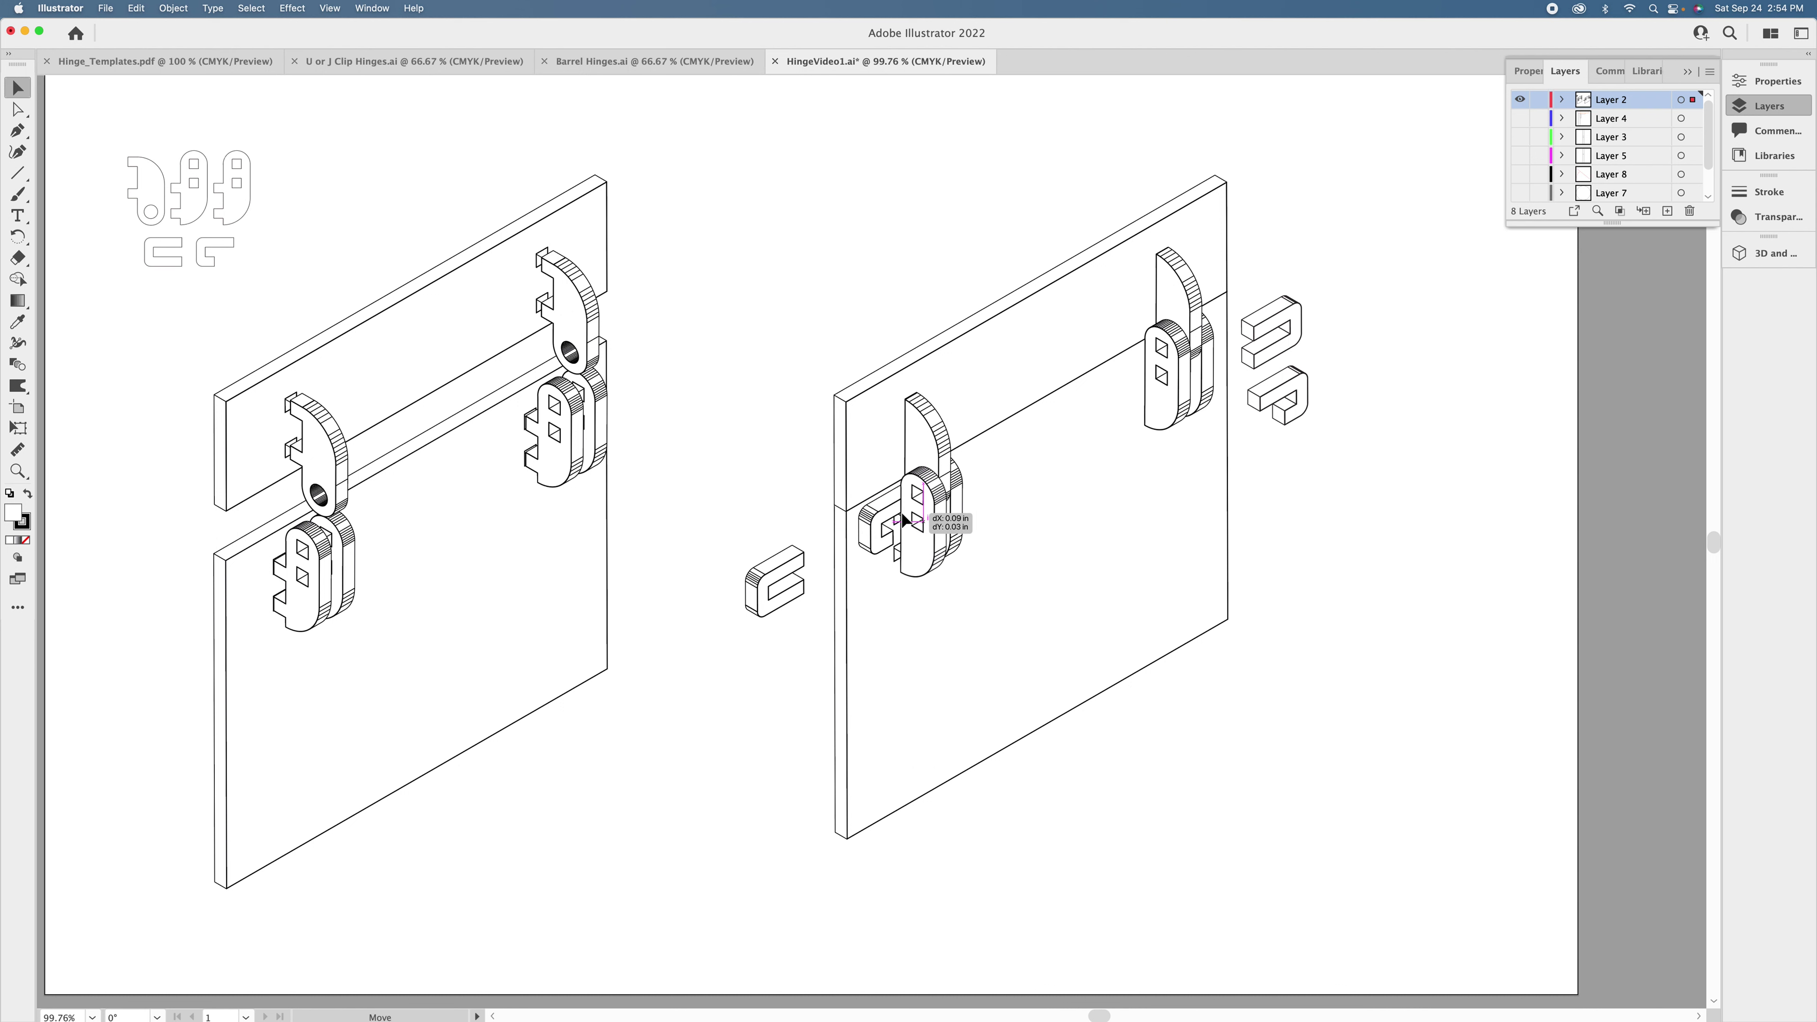
left_click(885, 526)
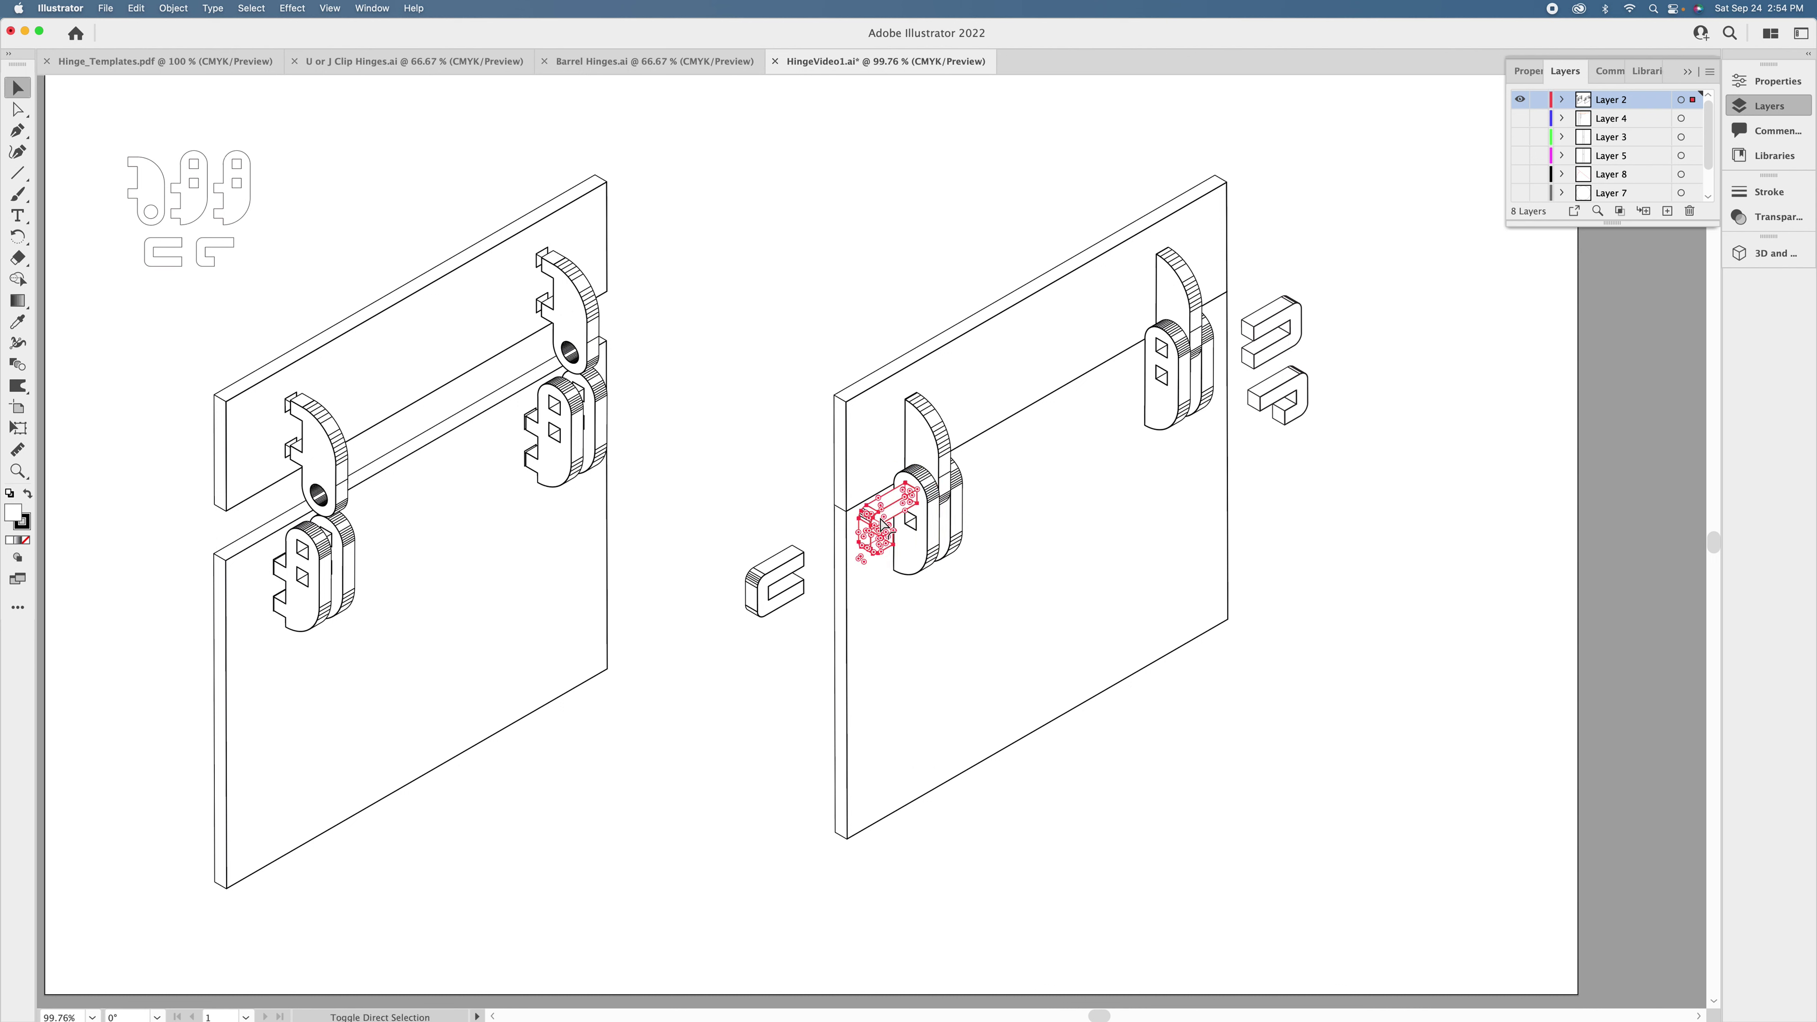
left_click_drag(885, 526, 886, 527)
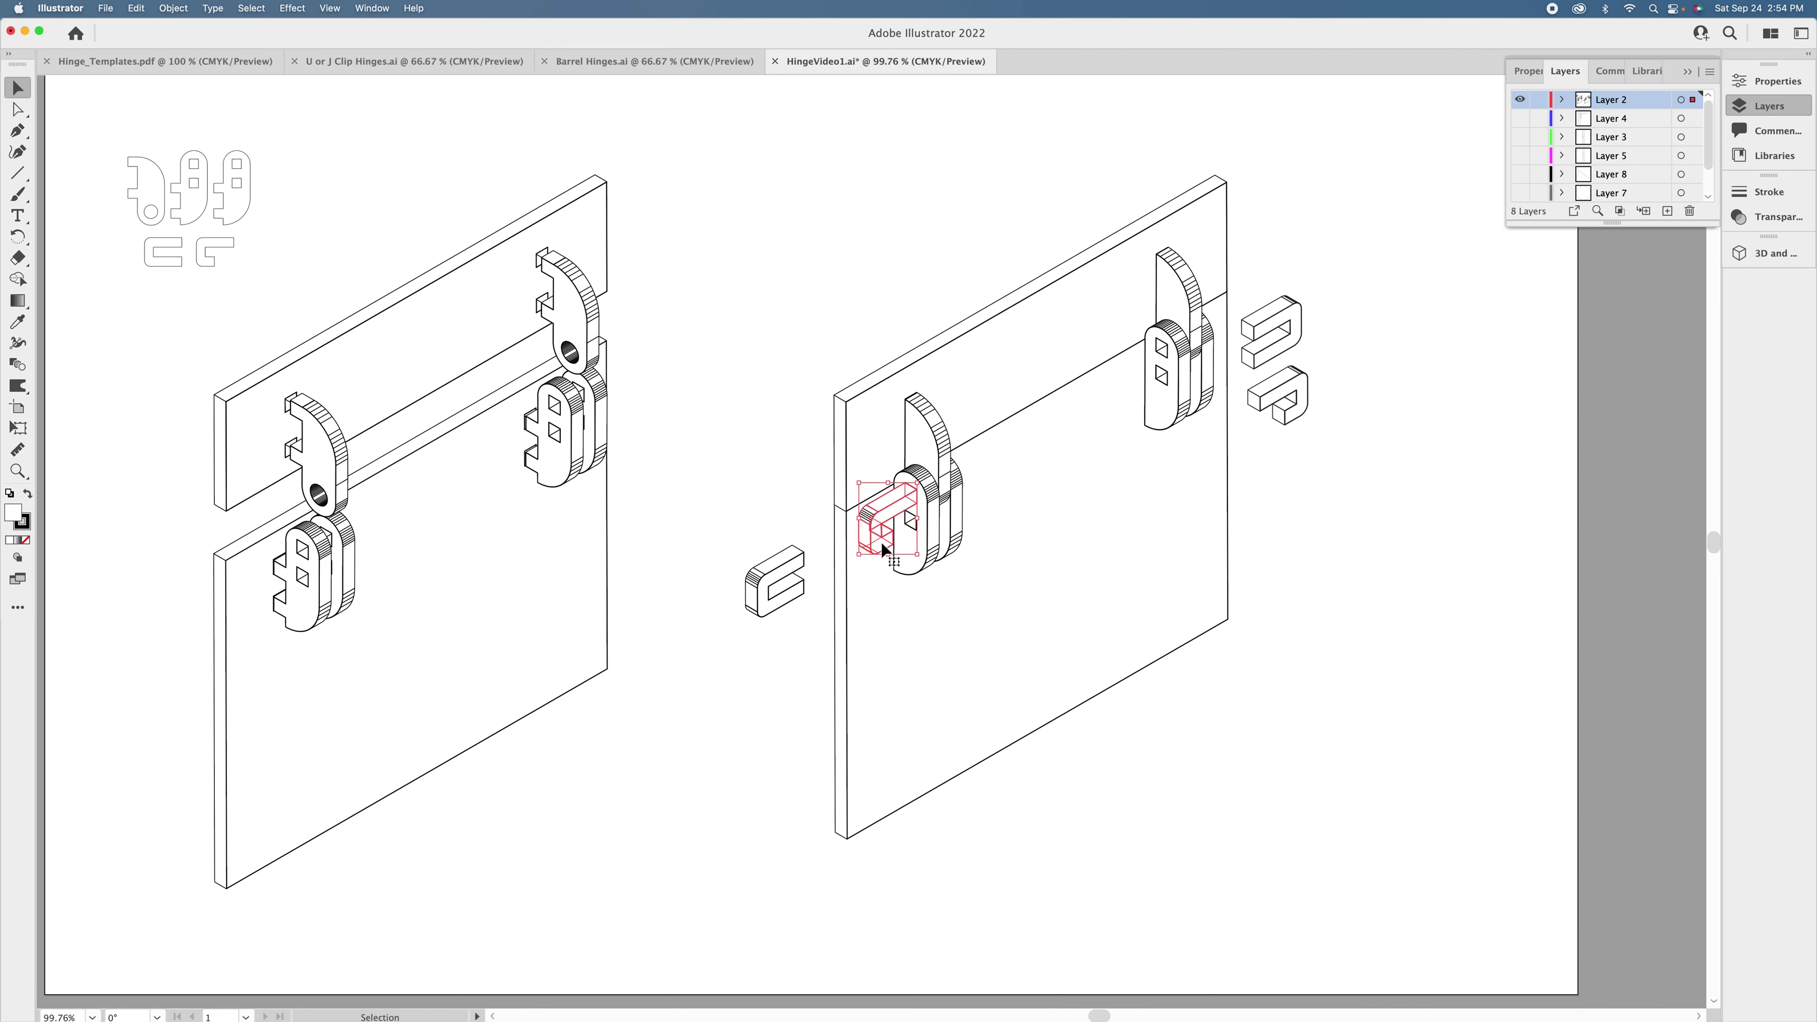
key("super+bracketleft")
left_click_drag(897, 512, 788, 646)
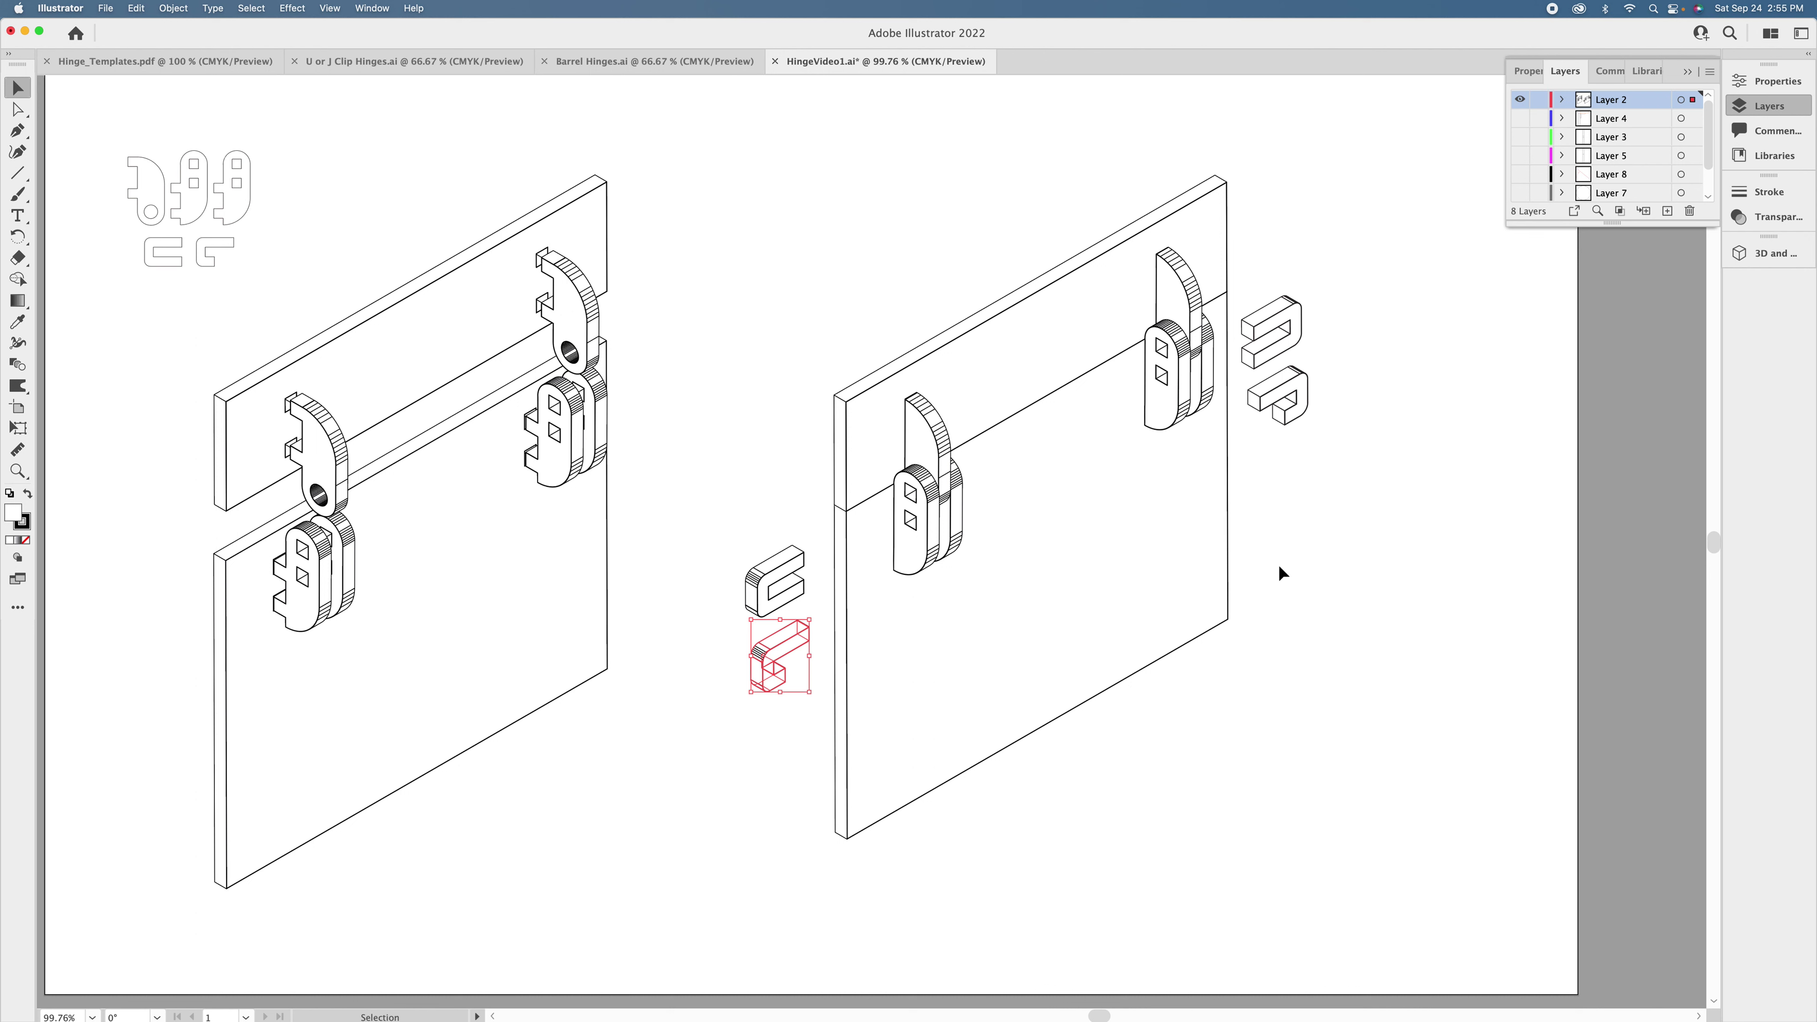
Examine the closed box's left hinge together with the U and J clips beside it.
left_click(930, 429)
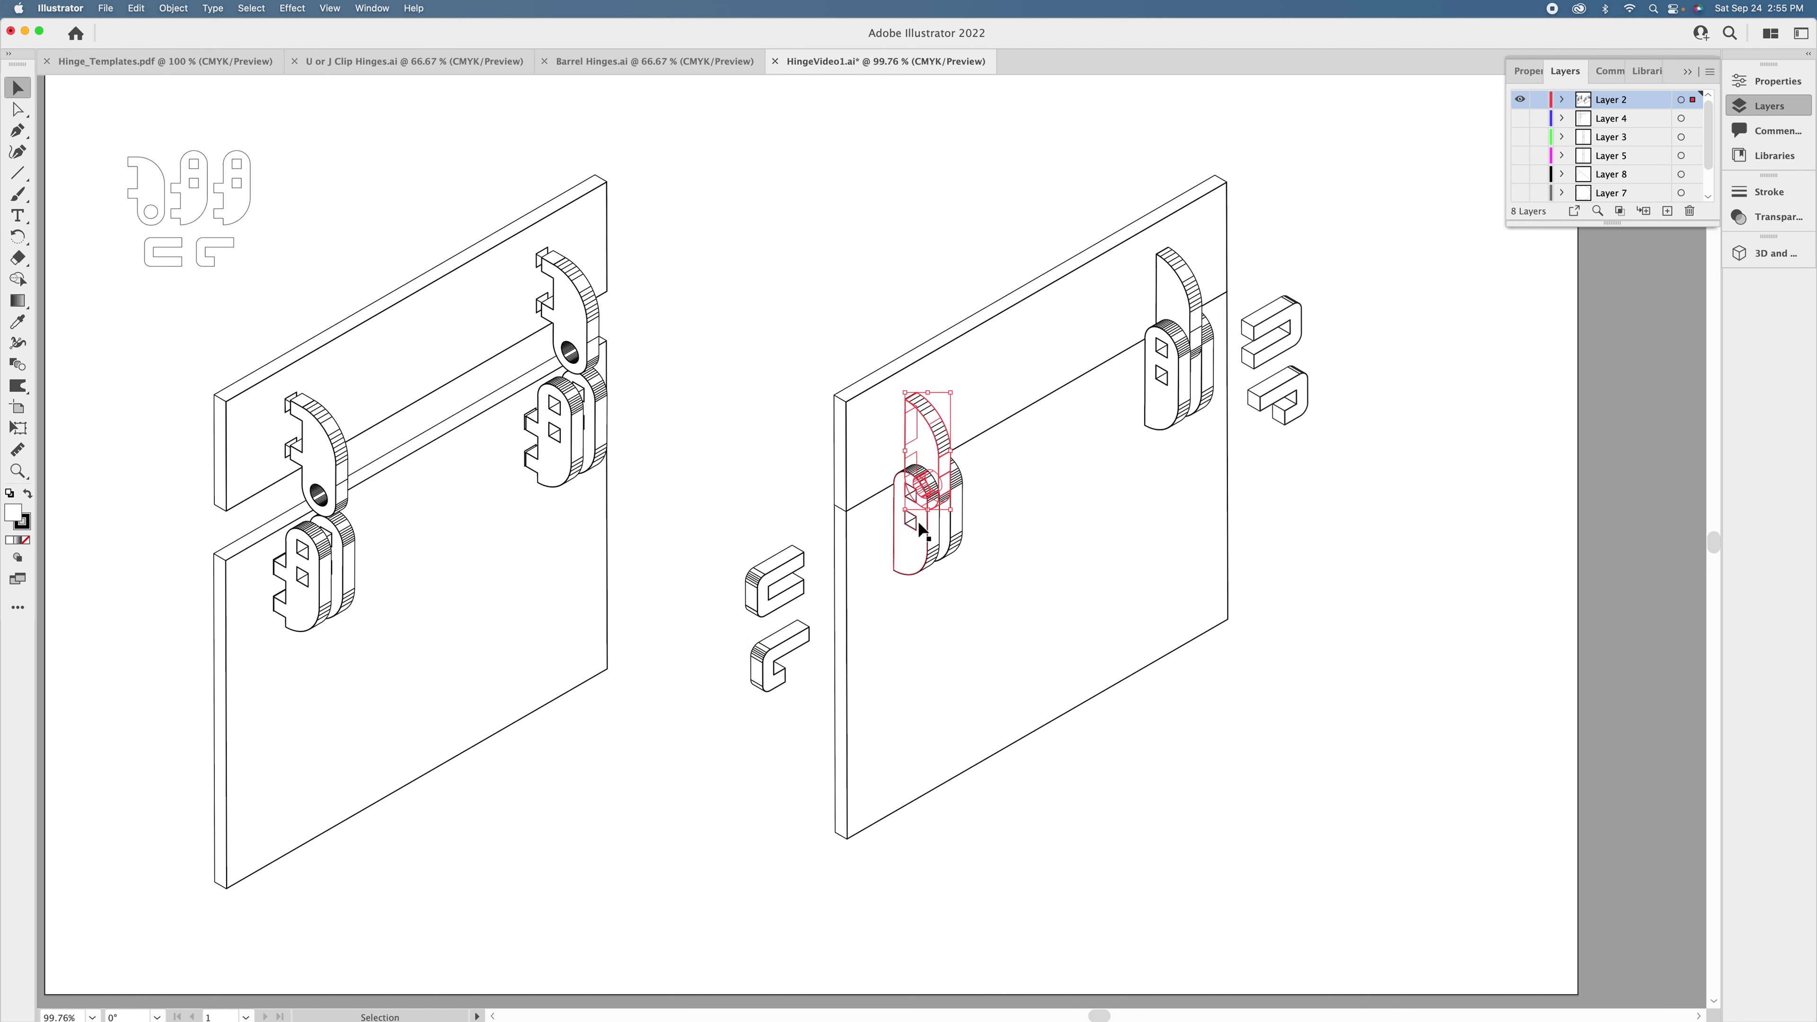
left_click(790, 593)
left_click(793, 641)
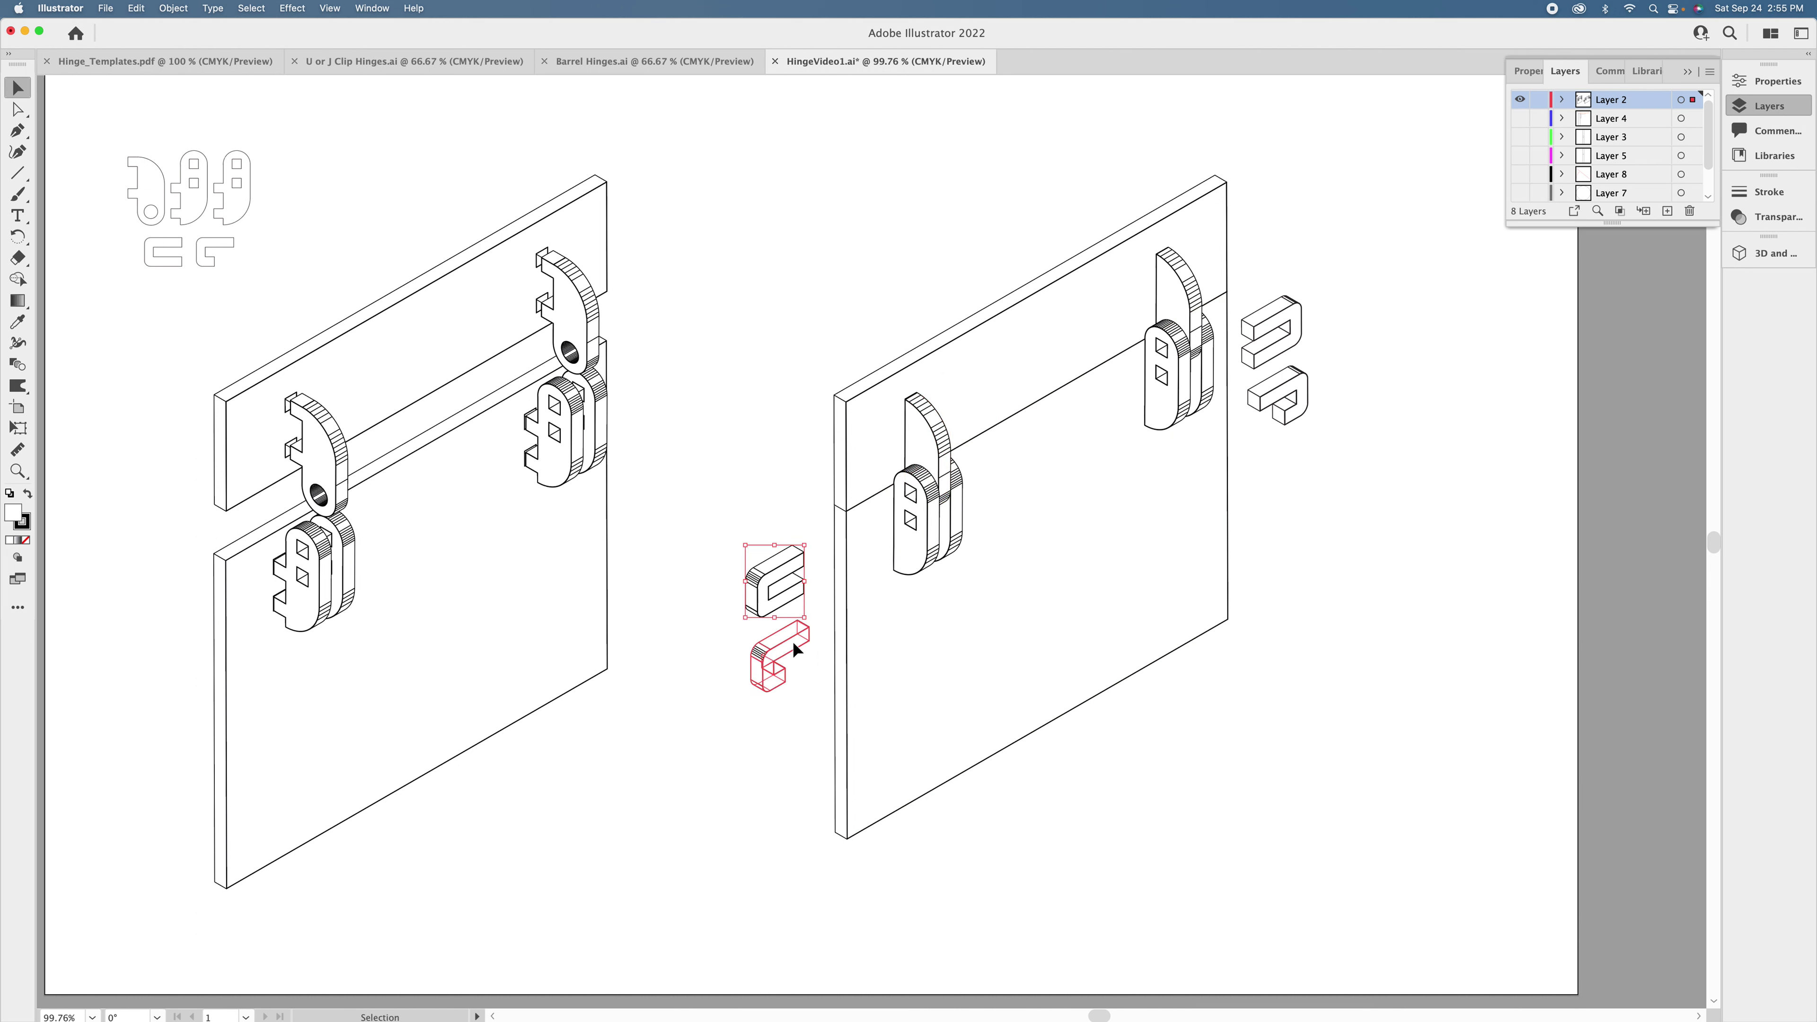
left_click(770, 446)
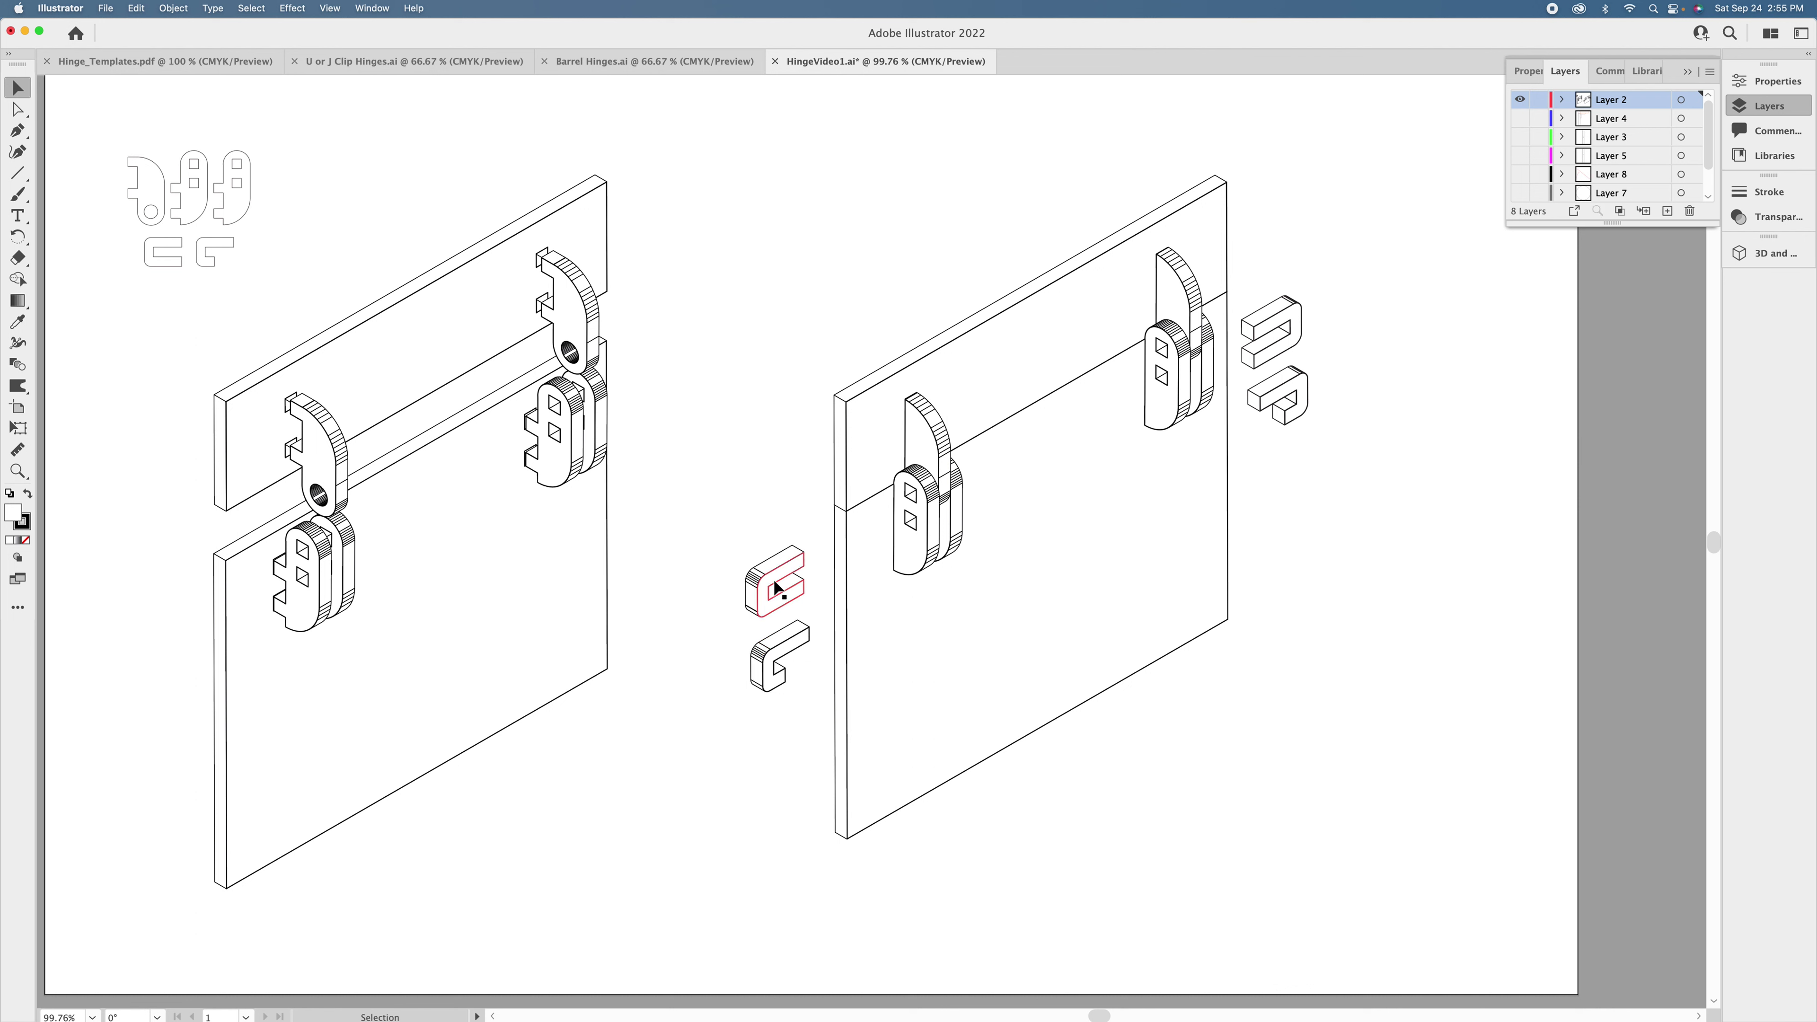
left_click(776, 581)
left_click(780, 517)
Slide the left U clip away and back, and move the right U and J clips farther out from the closed box.
left_click_drag(782, 578, 683, 579)
left_click_drag(1247, 339, 1304, 287)
left_click_drag(702, 572, 788, 566)
left_click(748, 453)
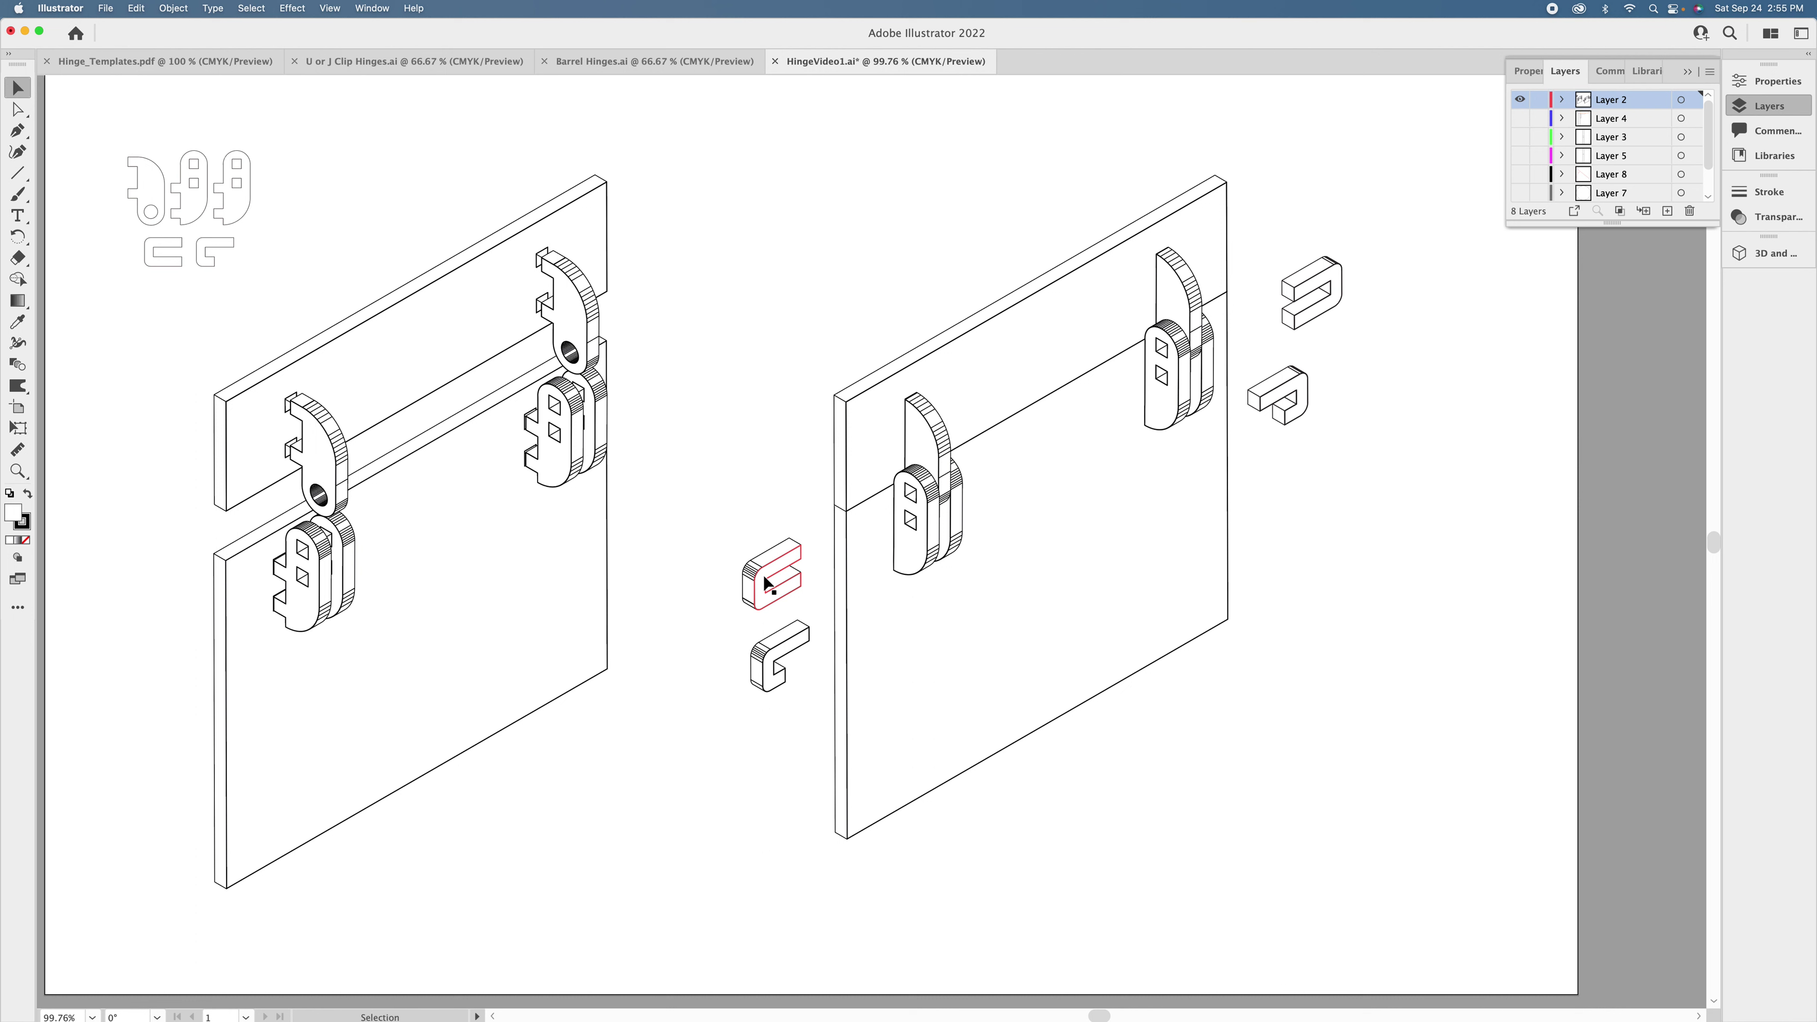
left_click(930, 445)
left_click(742, 444)
left_click_drag(1281, 398, 1317, 360)
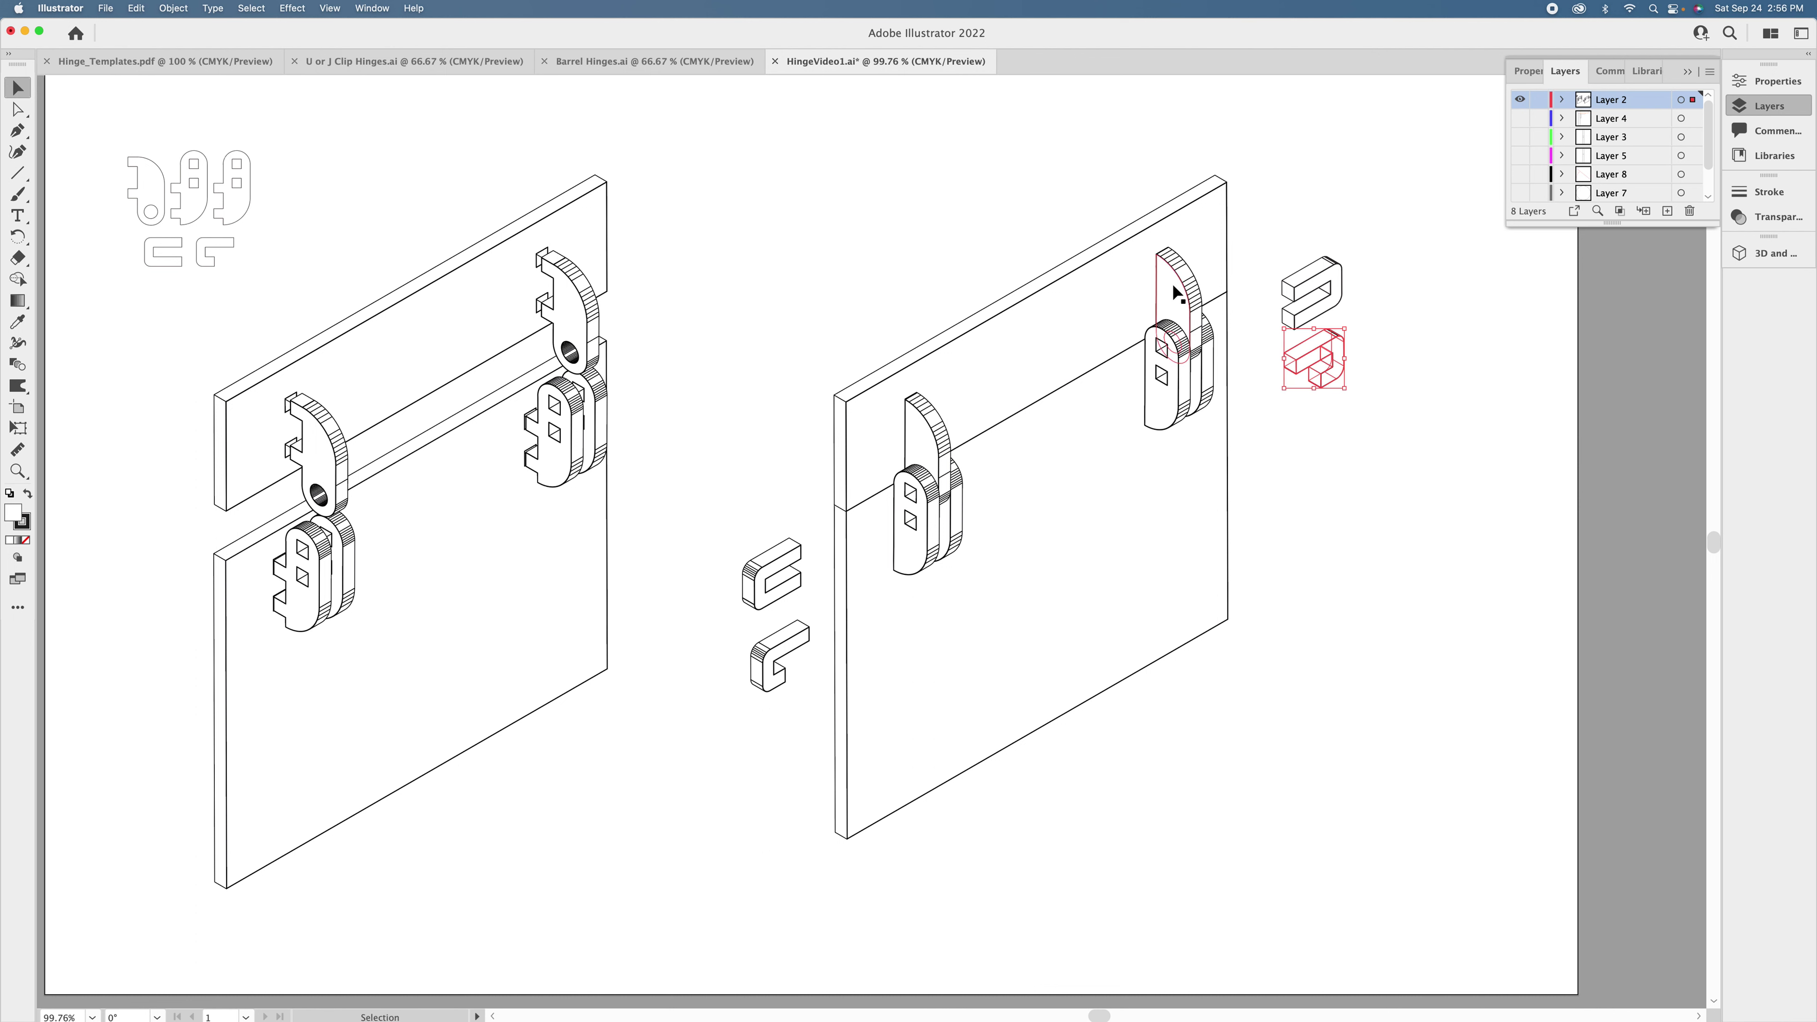
left_click(800, 202)
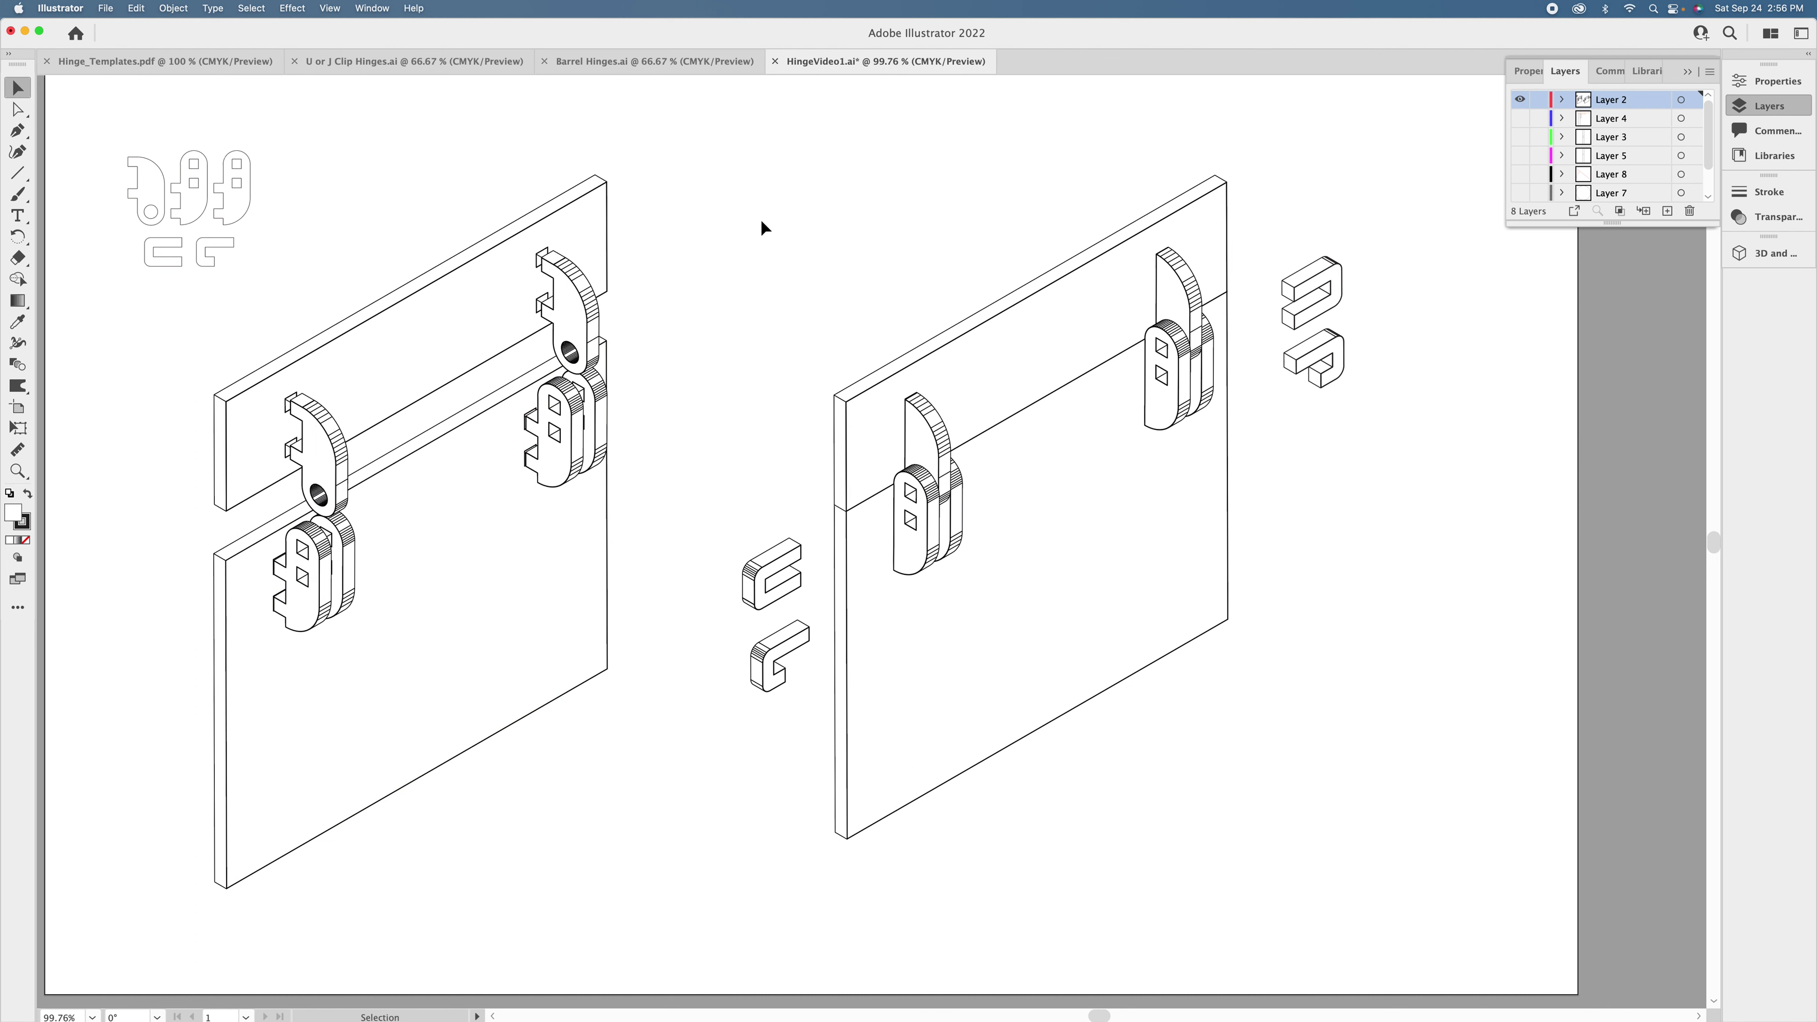
Switch to the U or J Clip Hinges document and zoom to 300% on the U clip hinge's side and front views.
left_click(457, 62)
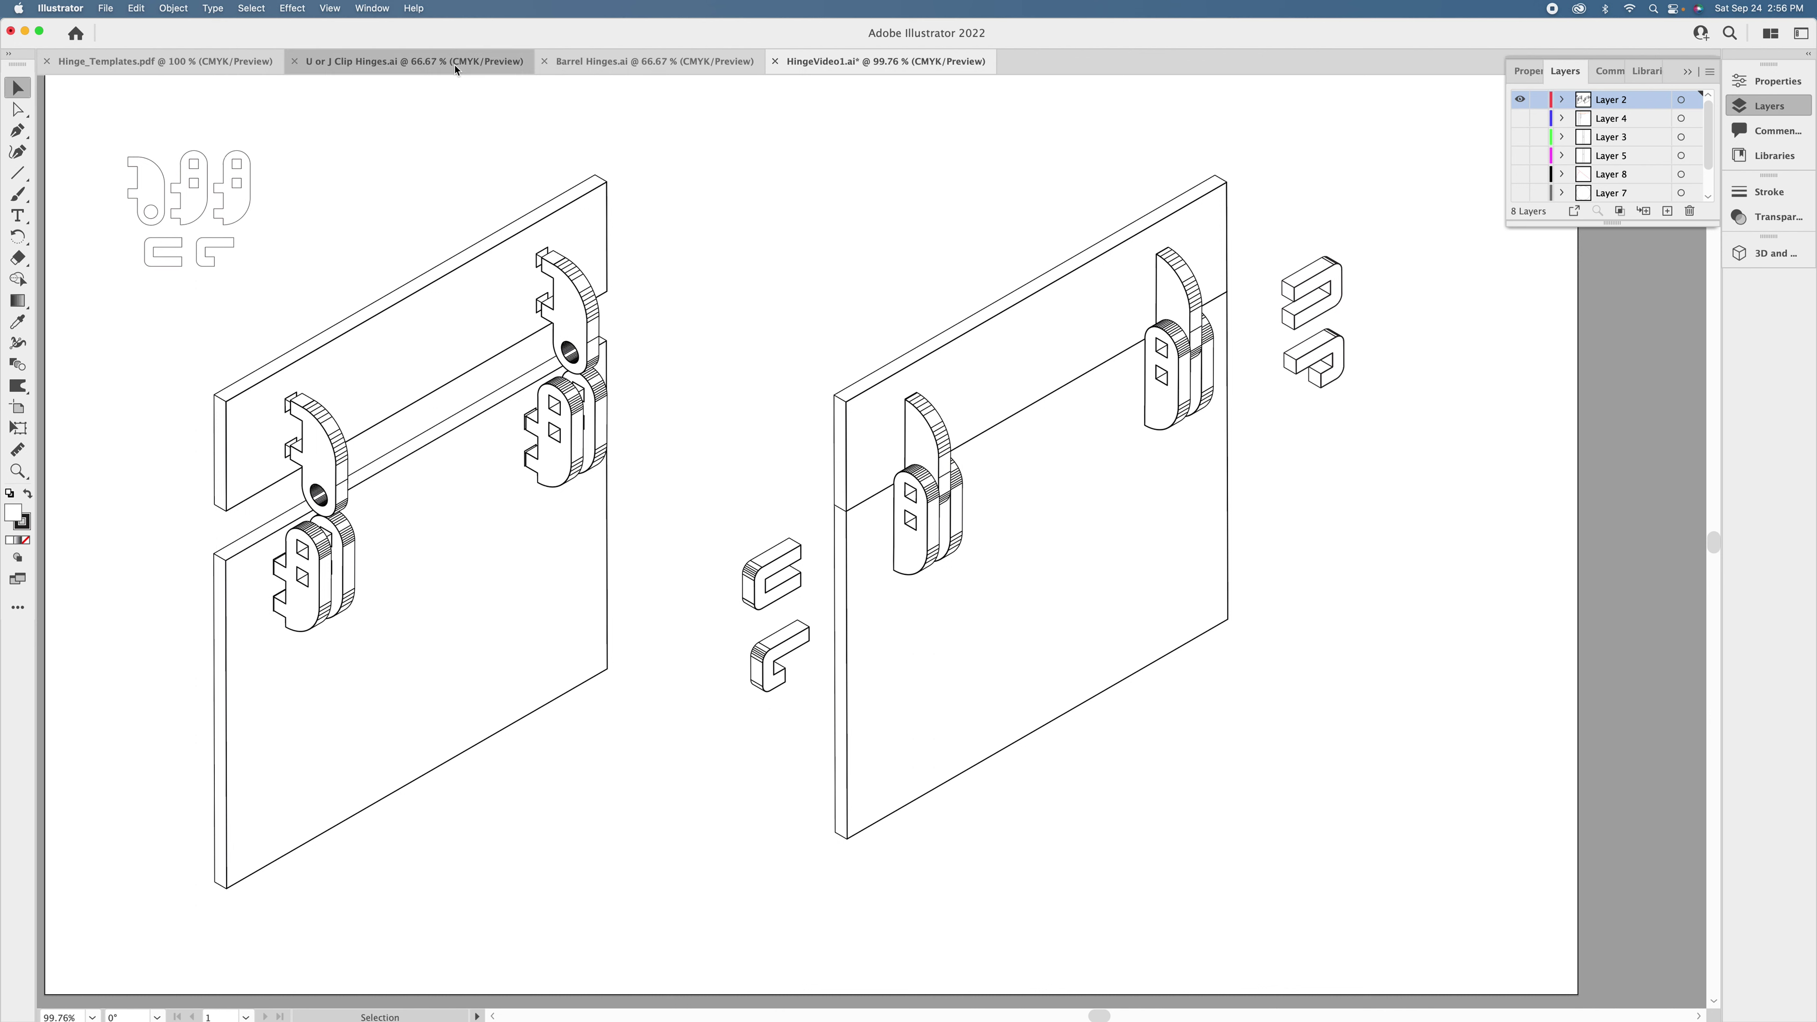
left_click_drag(526, 280, 649, 347)
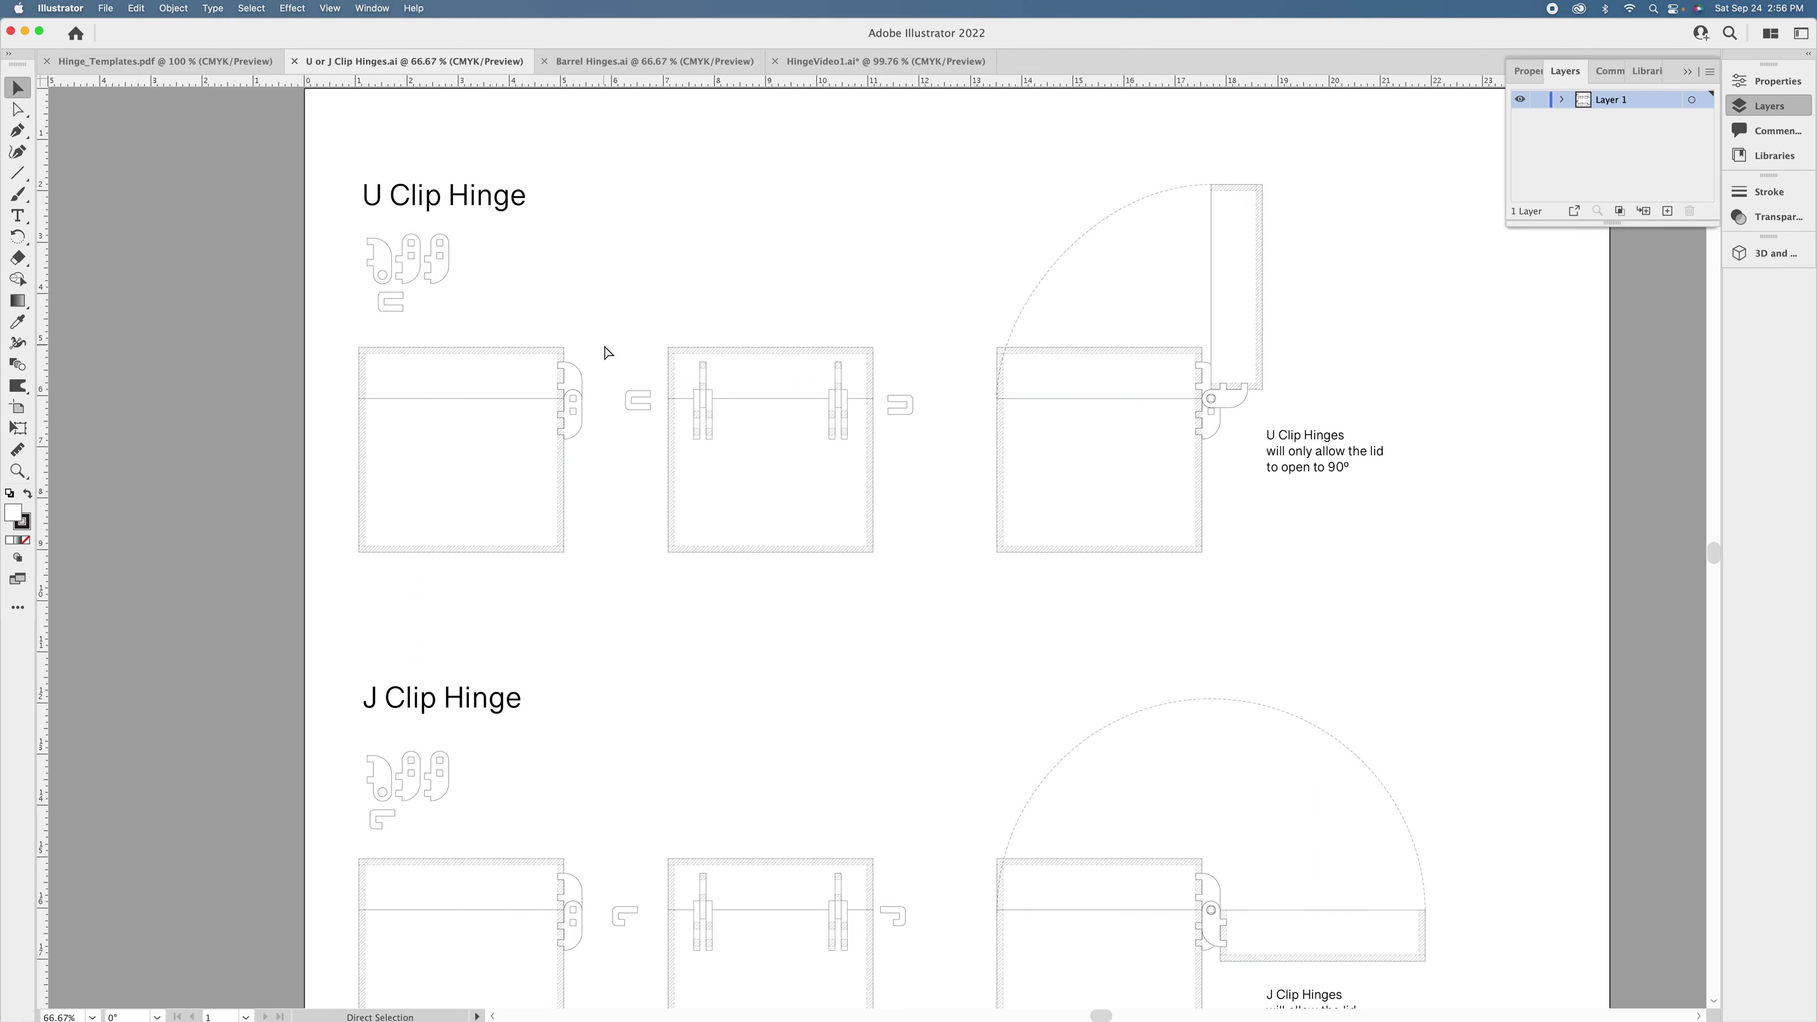
key("super+equal")
key("super+equal")
key("super+equal")
key("super+equal")
left_click_drag(600, 340, 1289, 772)
scroll(556, 414, "left", 10)
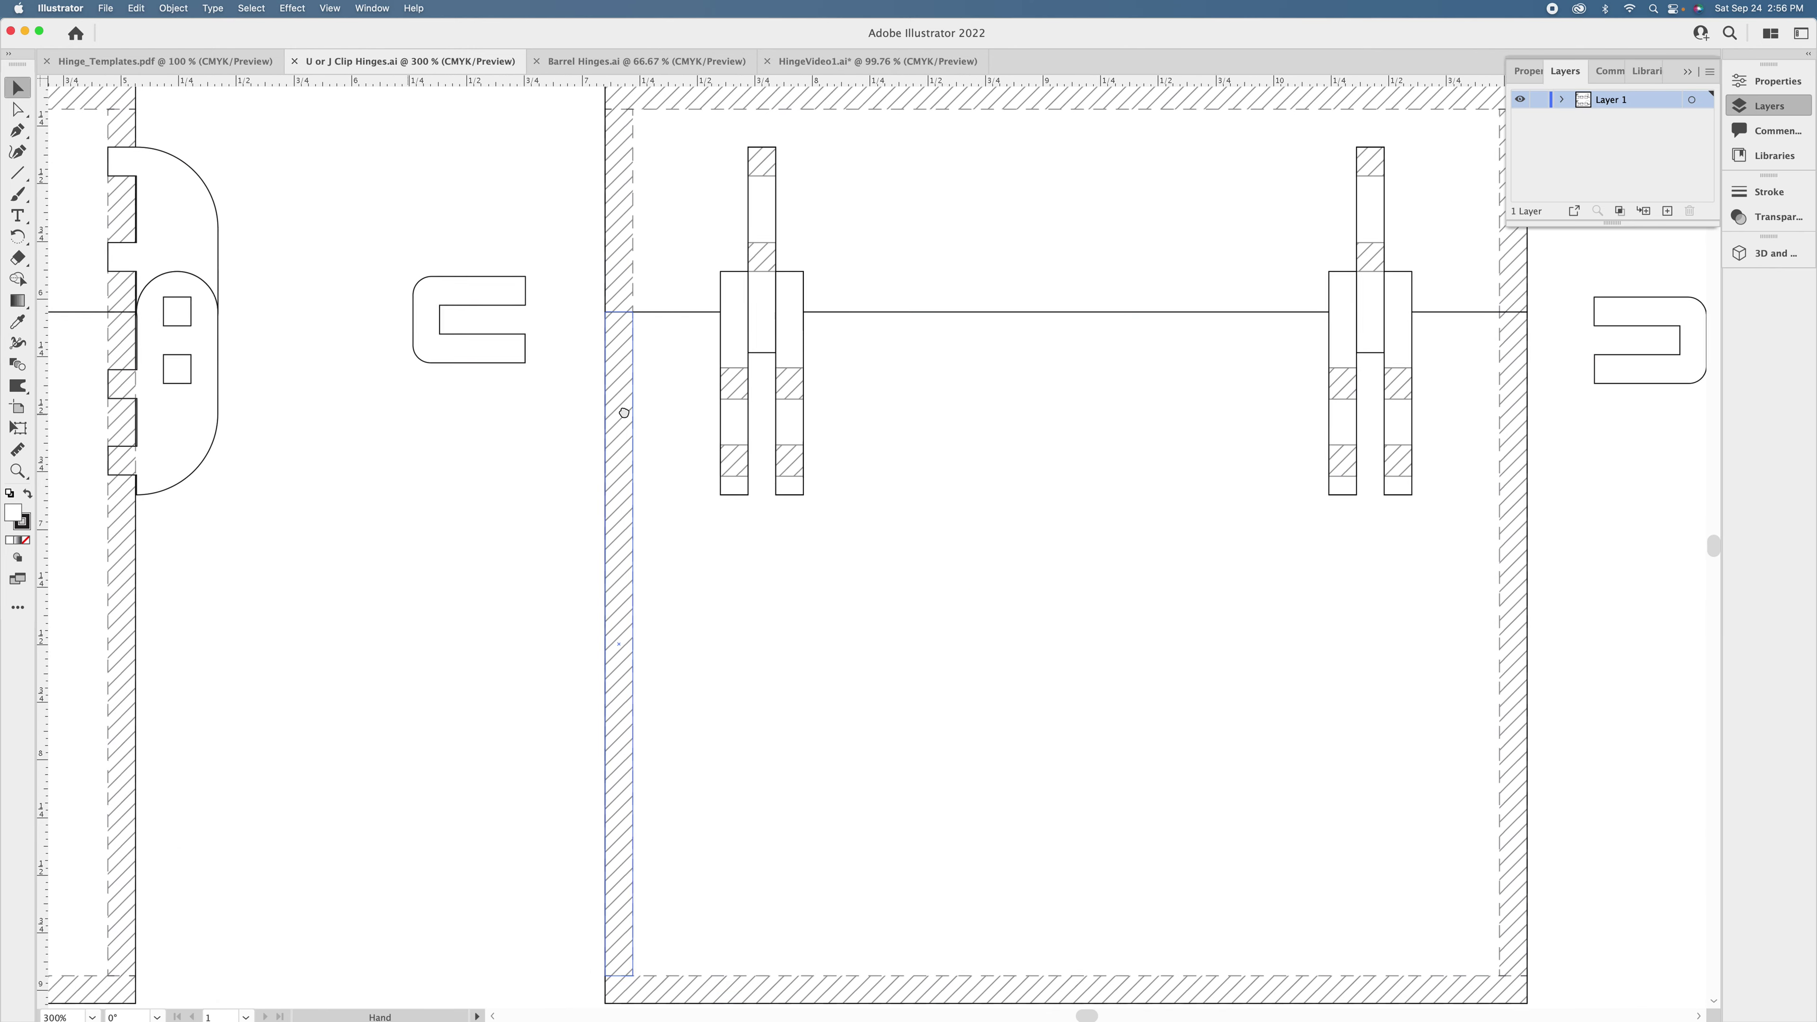
Examine the lid and box hinge pieces and the clip in the U clip hinge's side and front views.
left_click(594, 208)
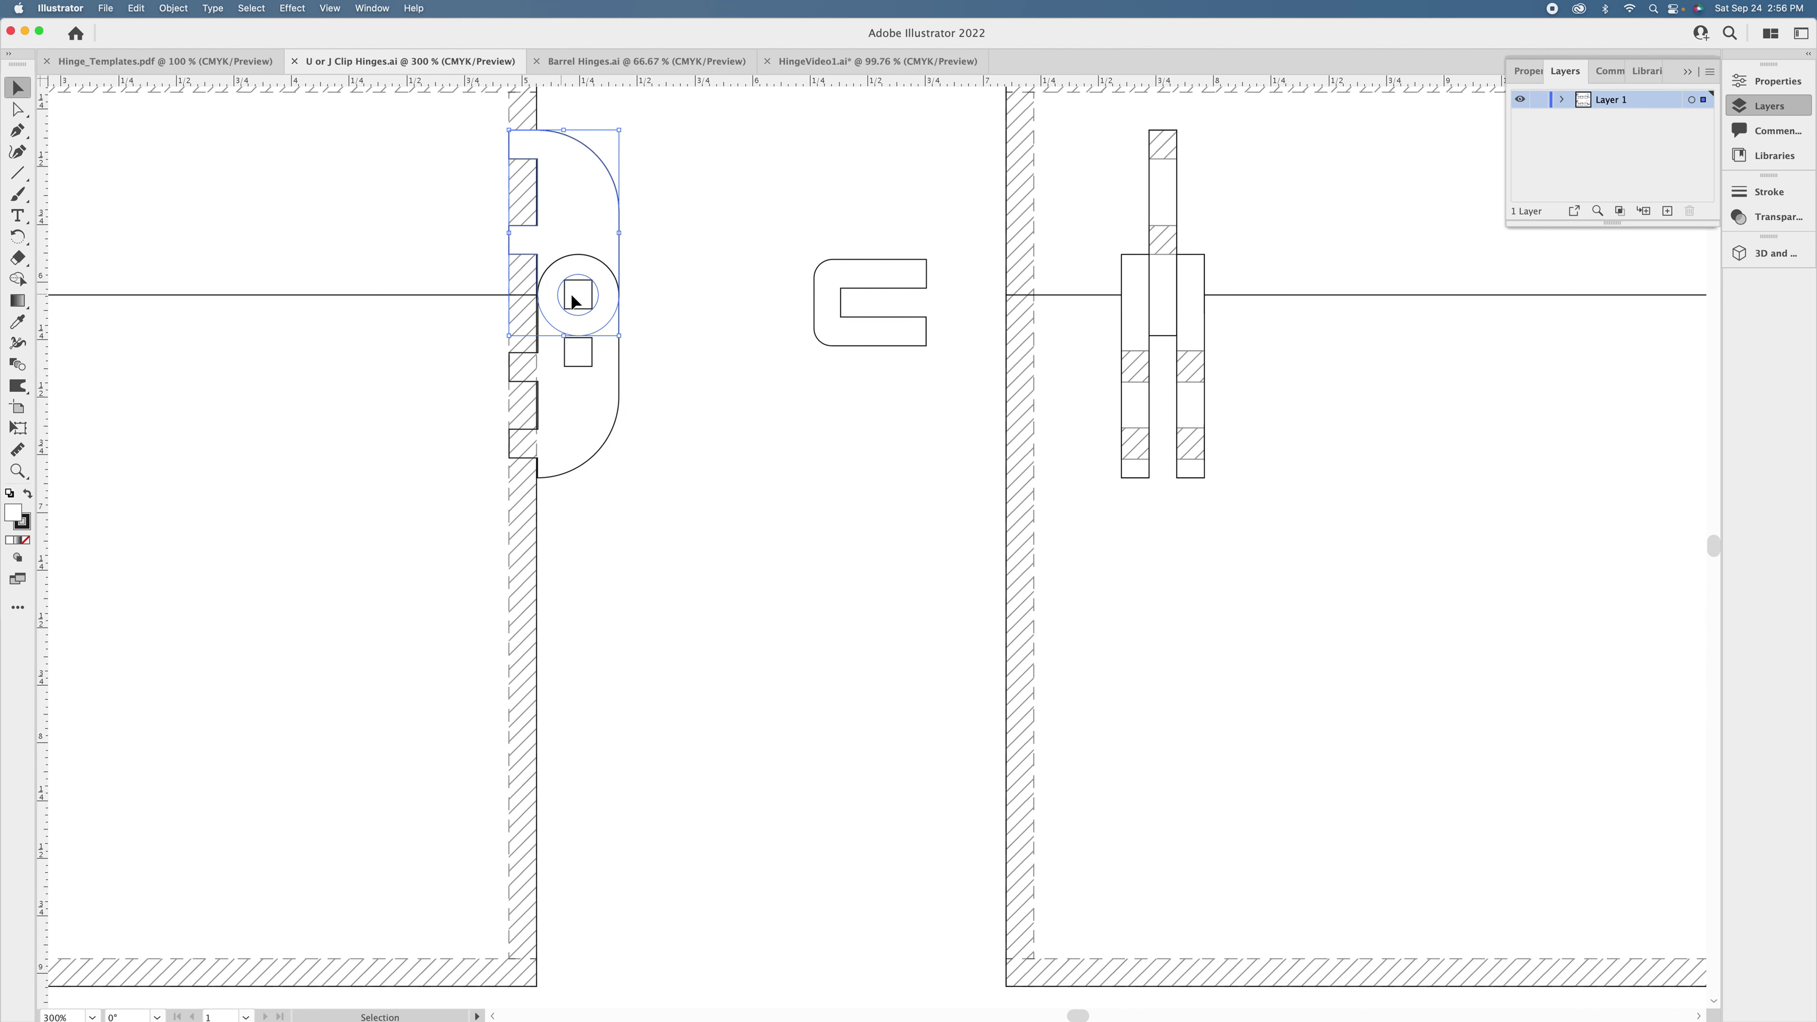
key("super+z")
left_click(594, 207)
left_click(599, 399)
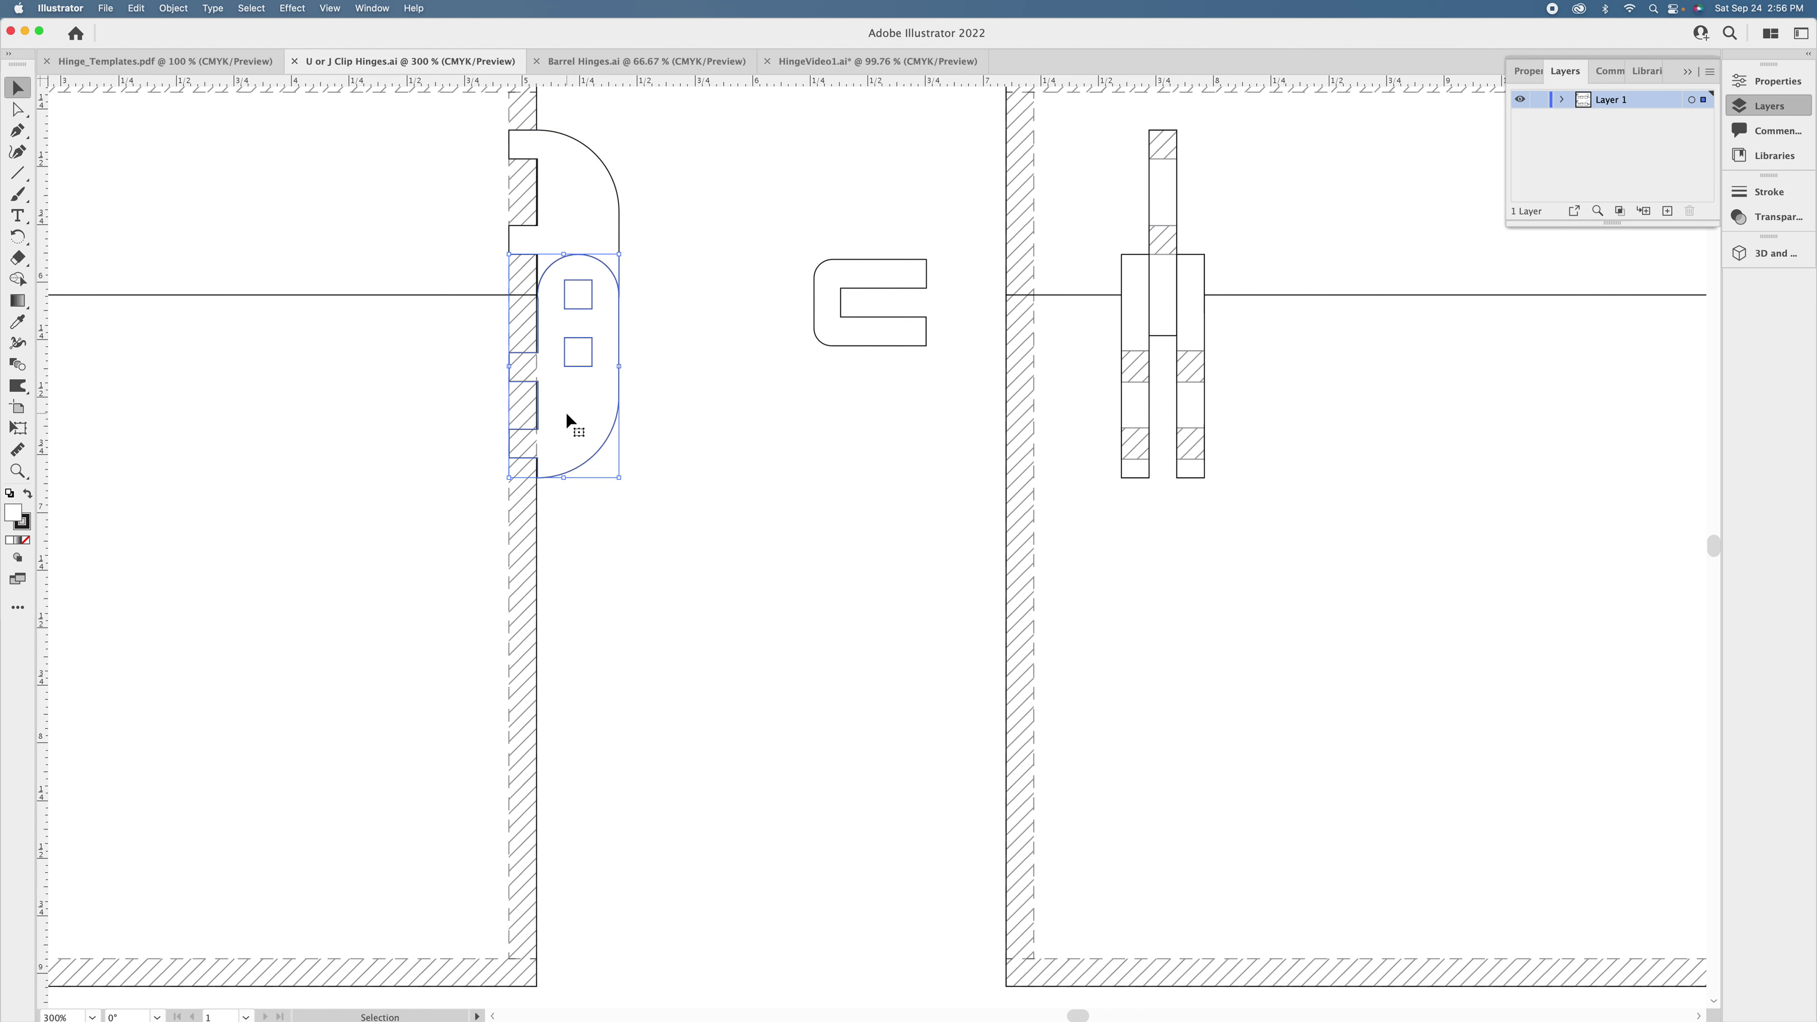
left_click(1096, 418)
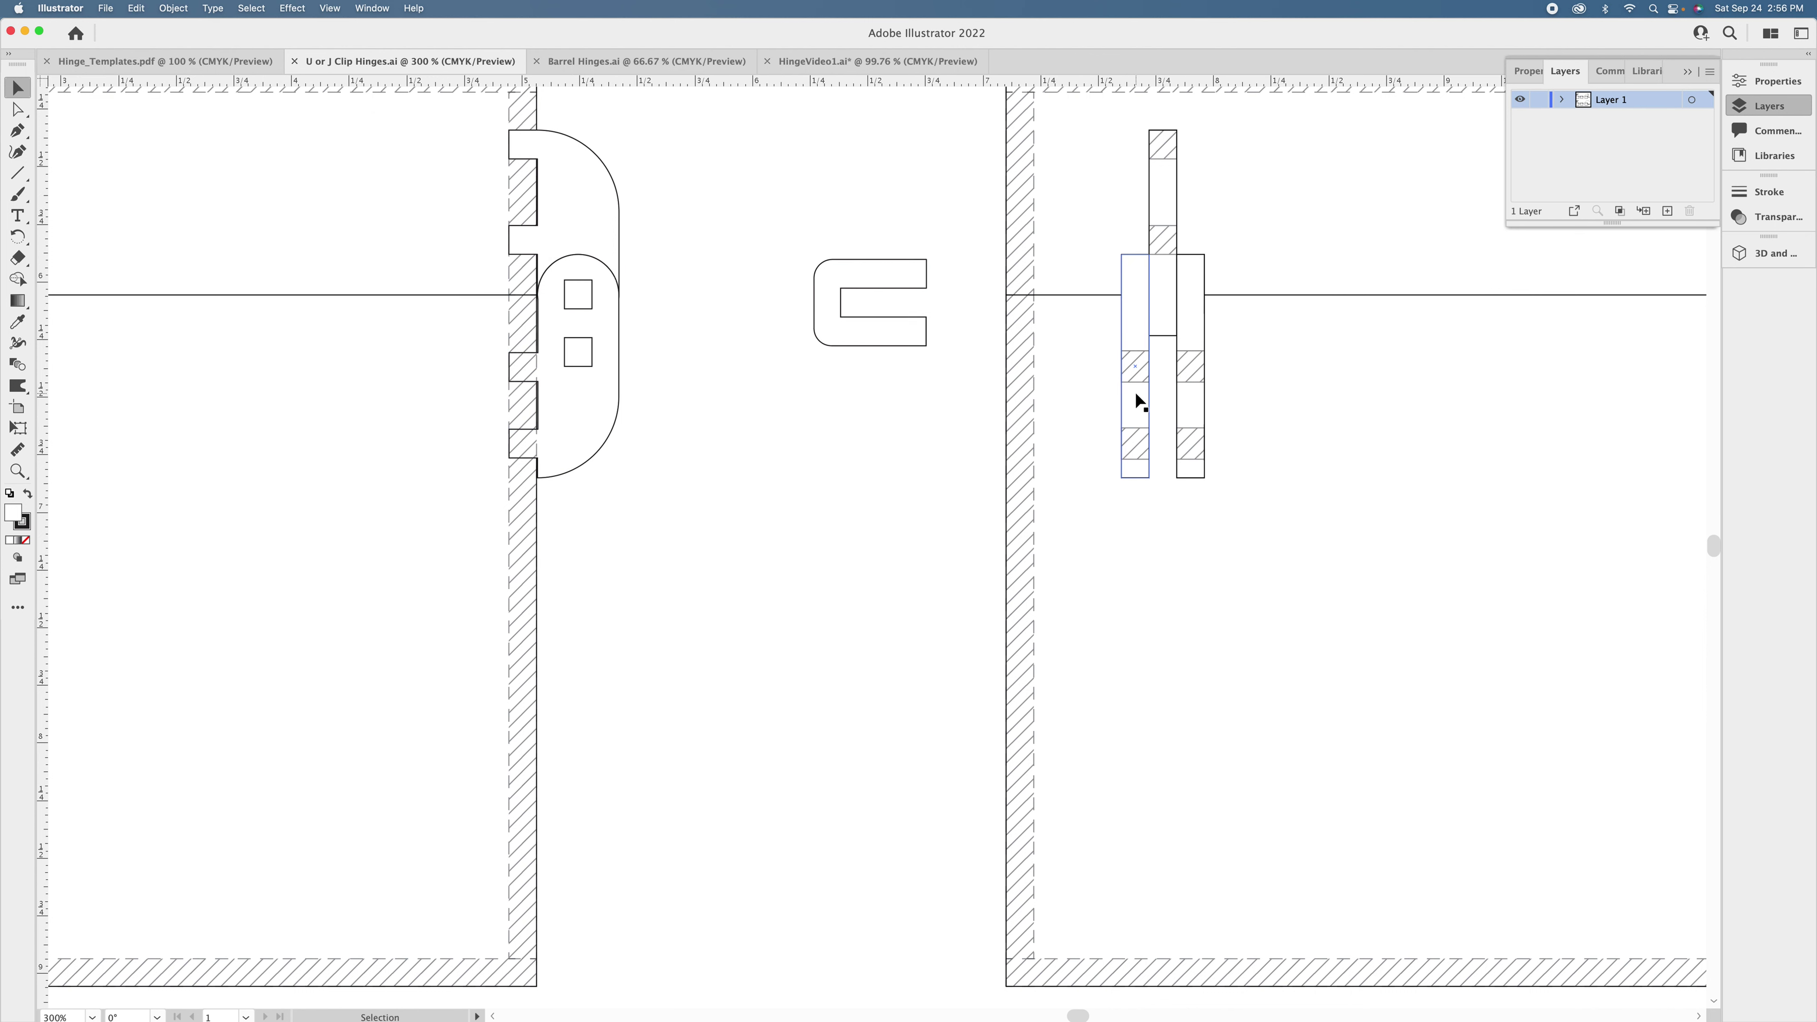
left_click(1183, 395)
left_click(1160, 184)
left_click(814, 313)
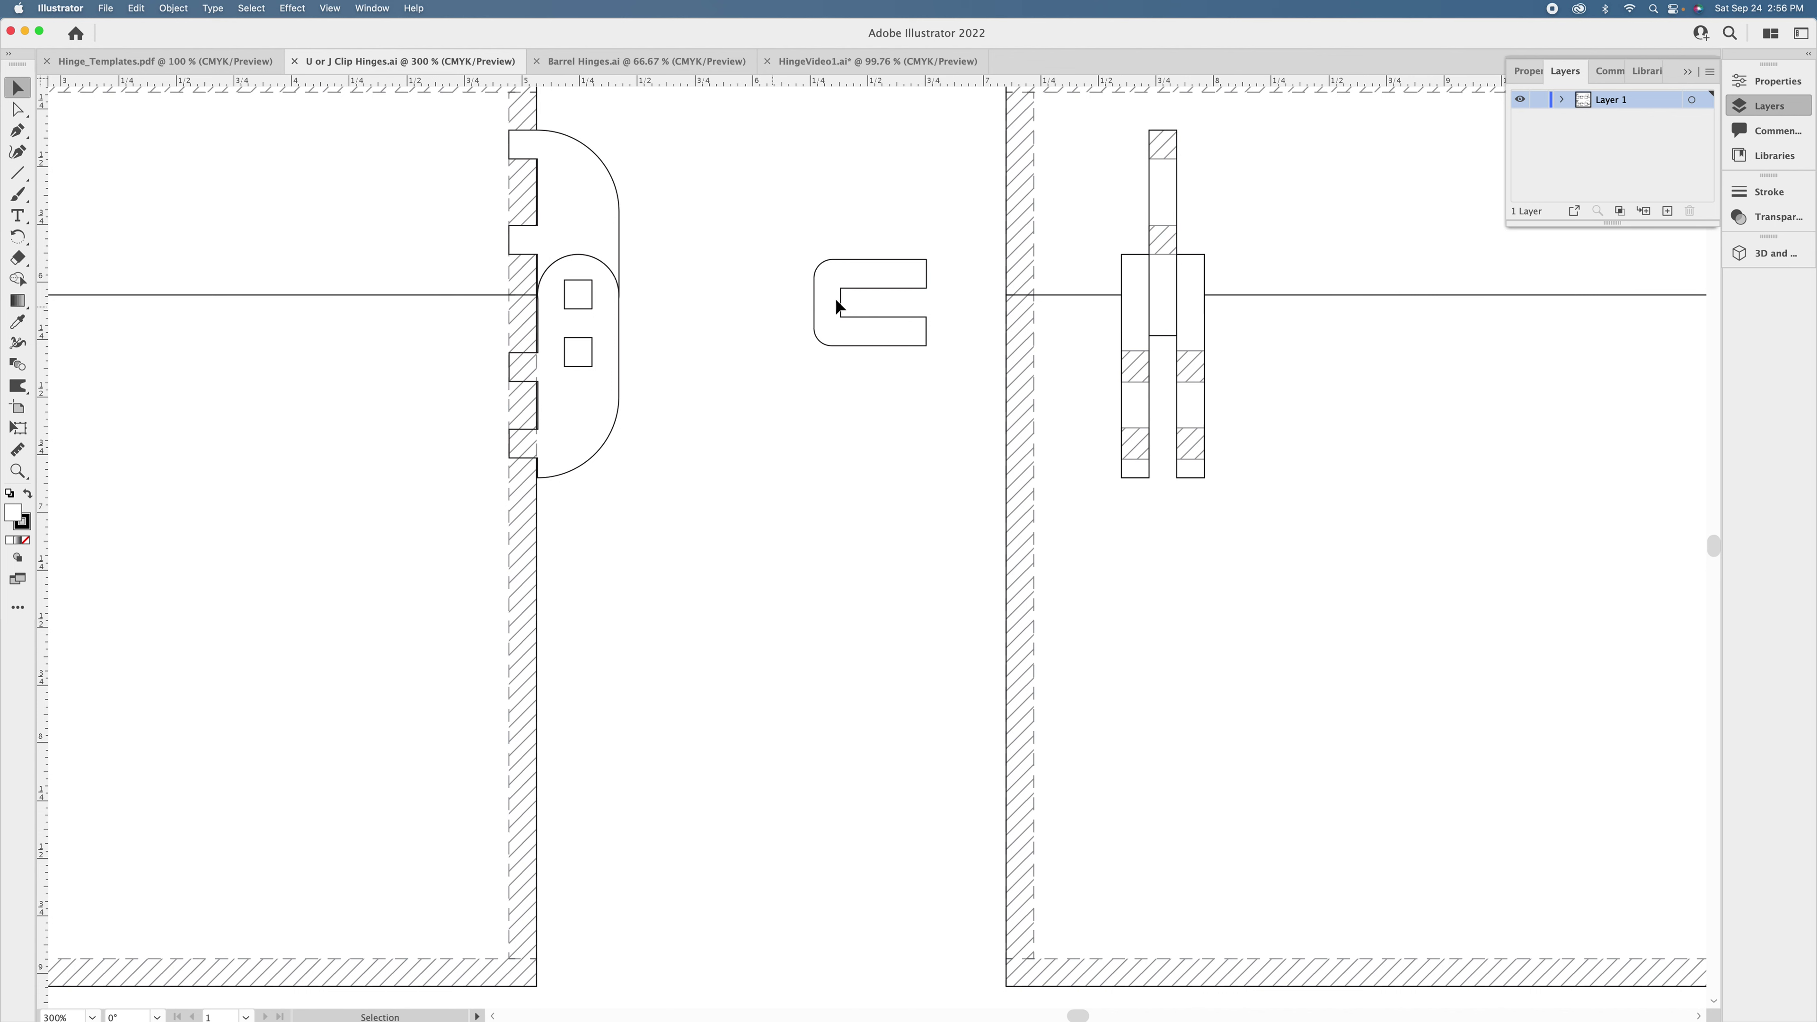
Try the U clip over the front view's left hinge and return it beside the box.
left_click_drag(855, 311, 956, 306)
left_click(465, 222)
left_click(885, 338)
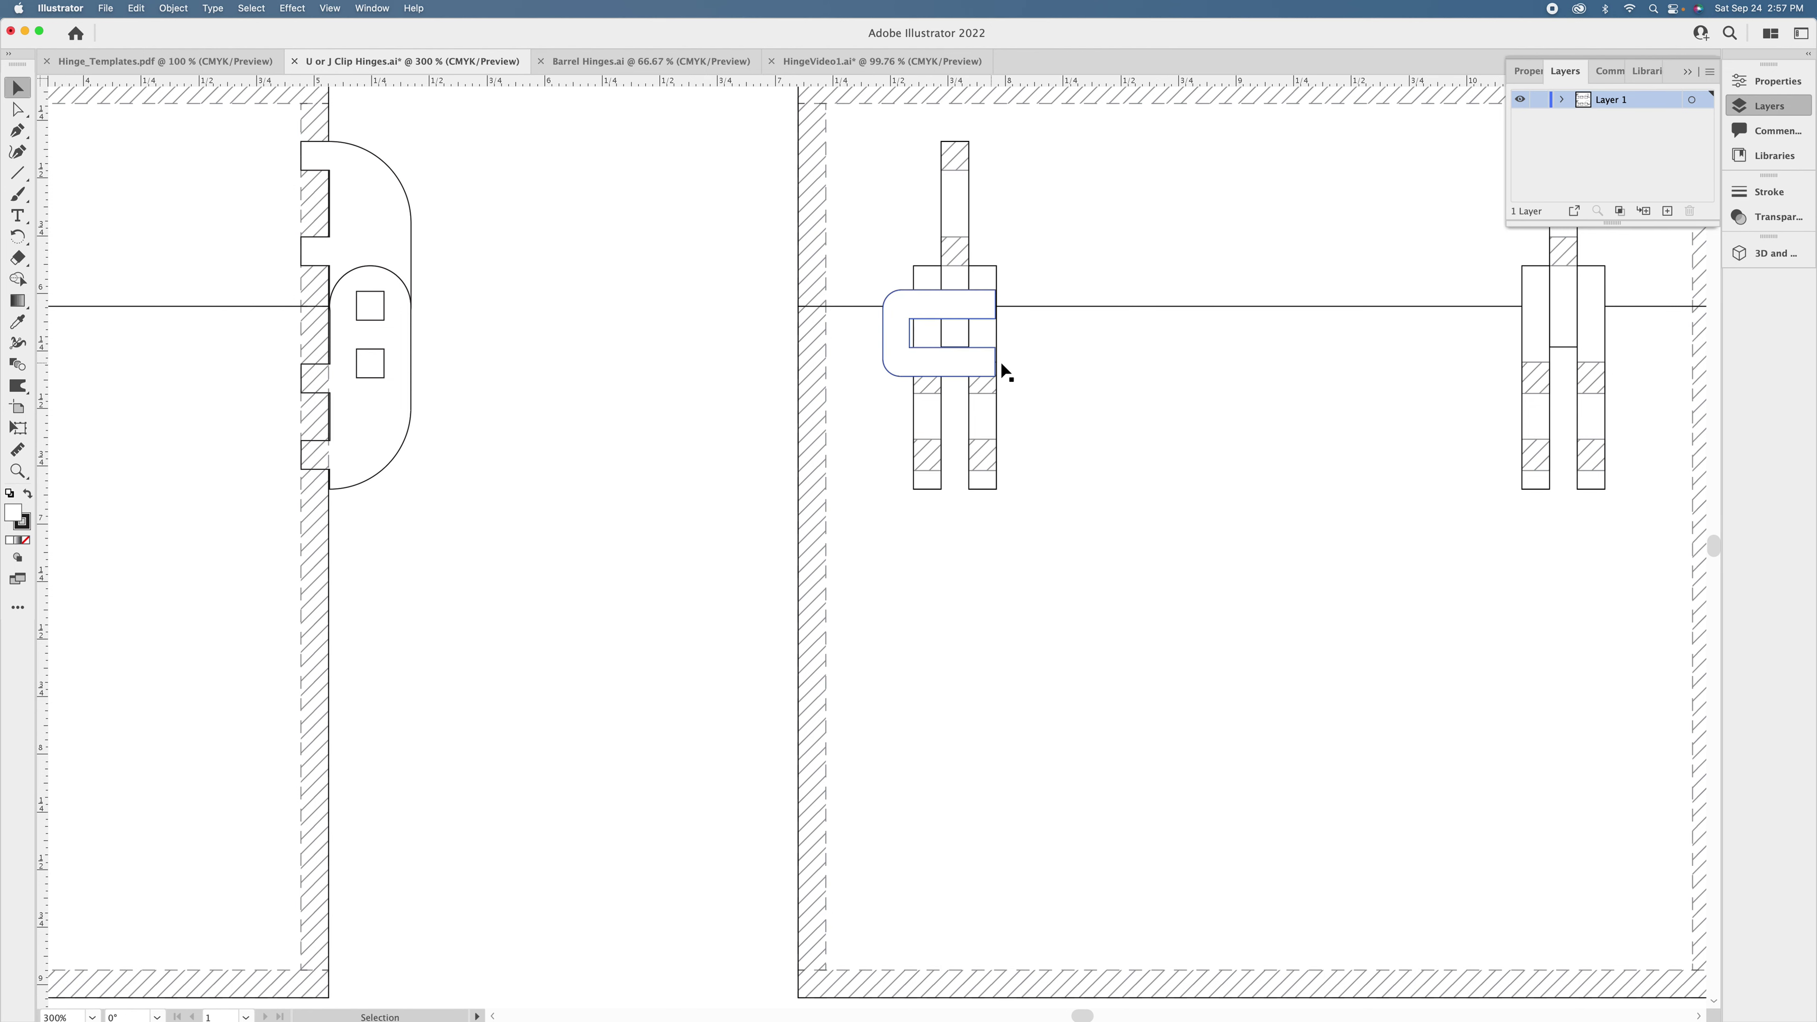
left_click_drag(961, 301, 721, 303)
Examine the U clip hinge's open-lid diagram and its note about the 90º opening limit.
left_click_drag(1070, 393, 631, 413)
left_click_drag(1289, 419, 781, 422)
left_click_drag(1030, 423, 896, 425)
key("super+minus")
key("super+minus")
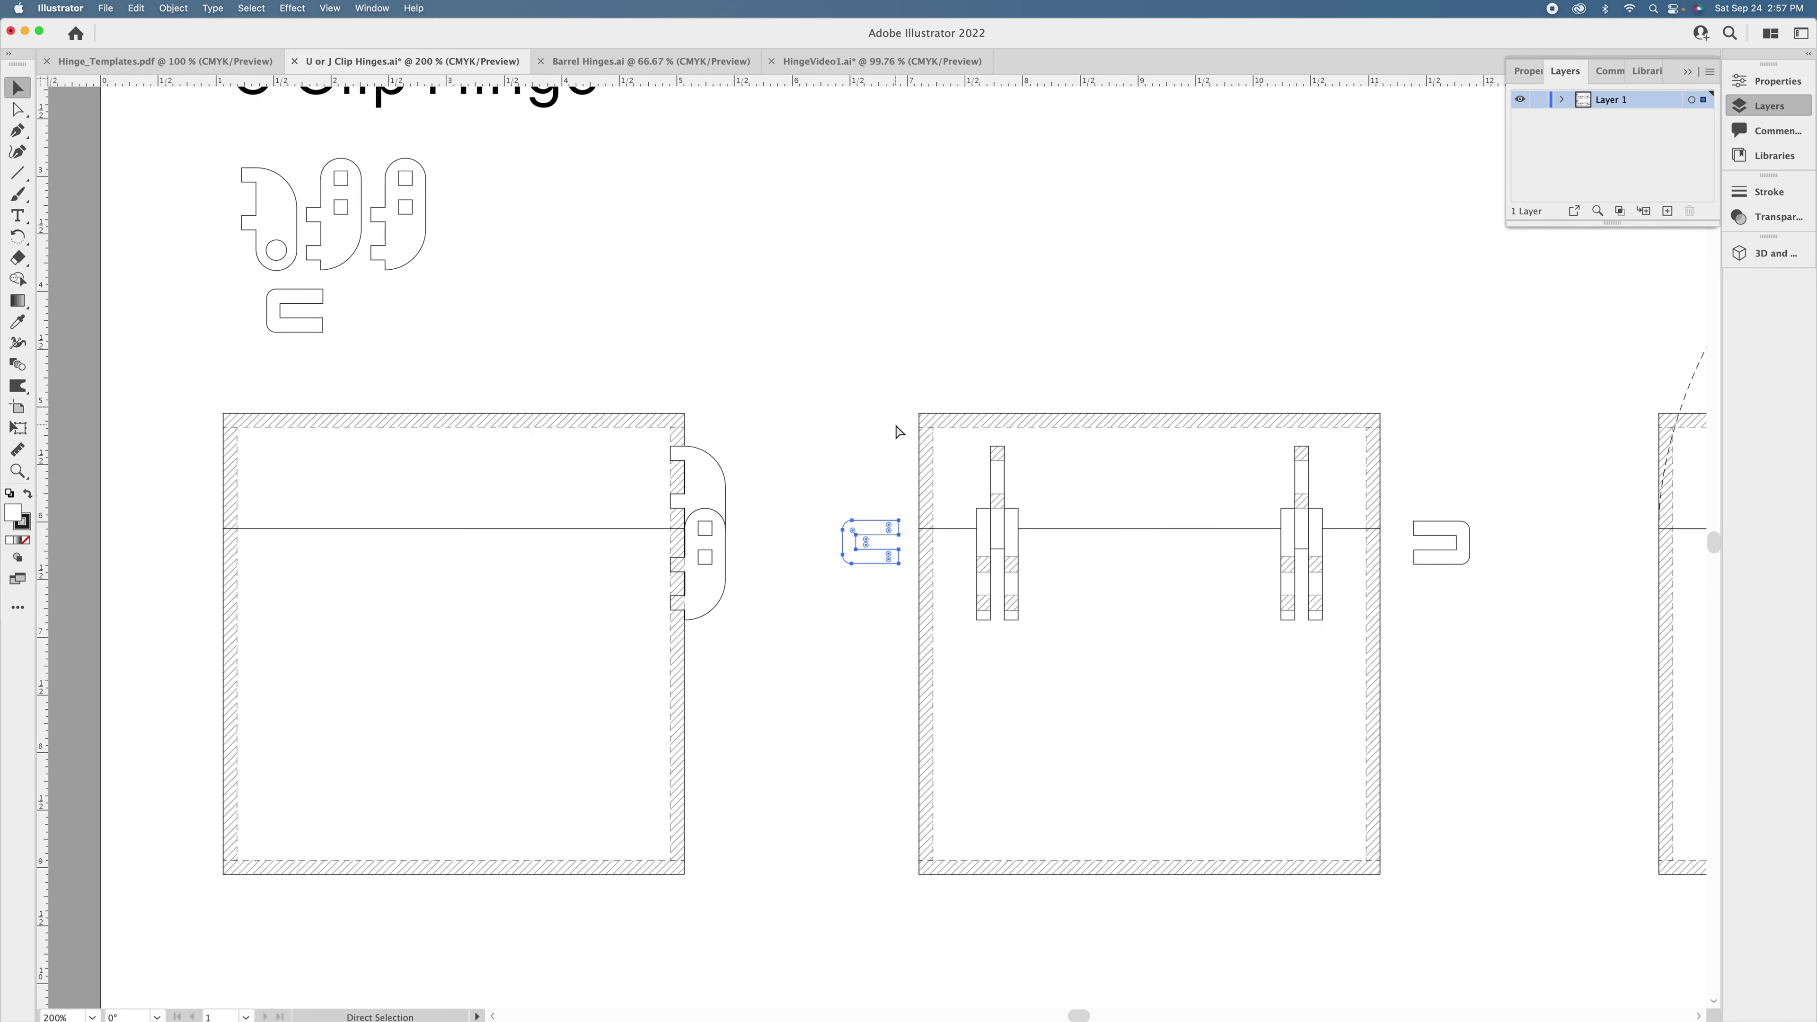
left_click_drag(1084, 496, 469, 501)
left_click_drag(1184, 521, 886, 521)
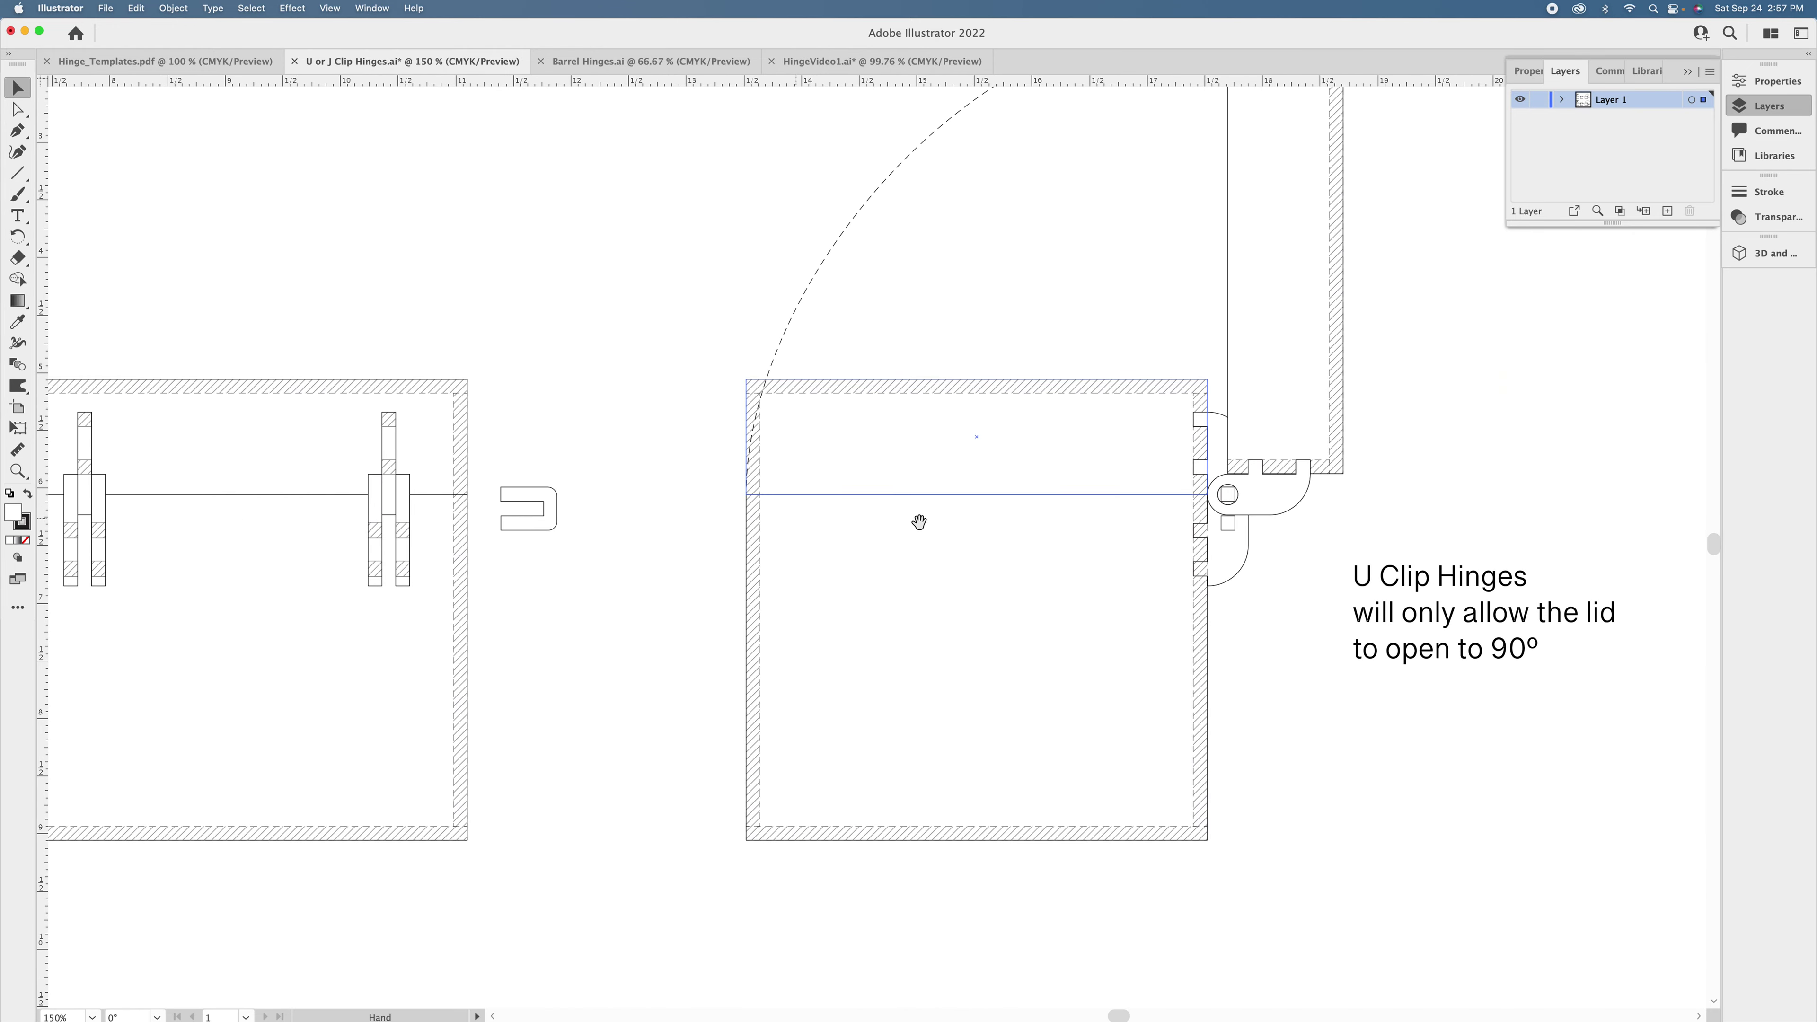
left_click_drag(1293, 537, 1179, 656)
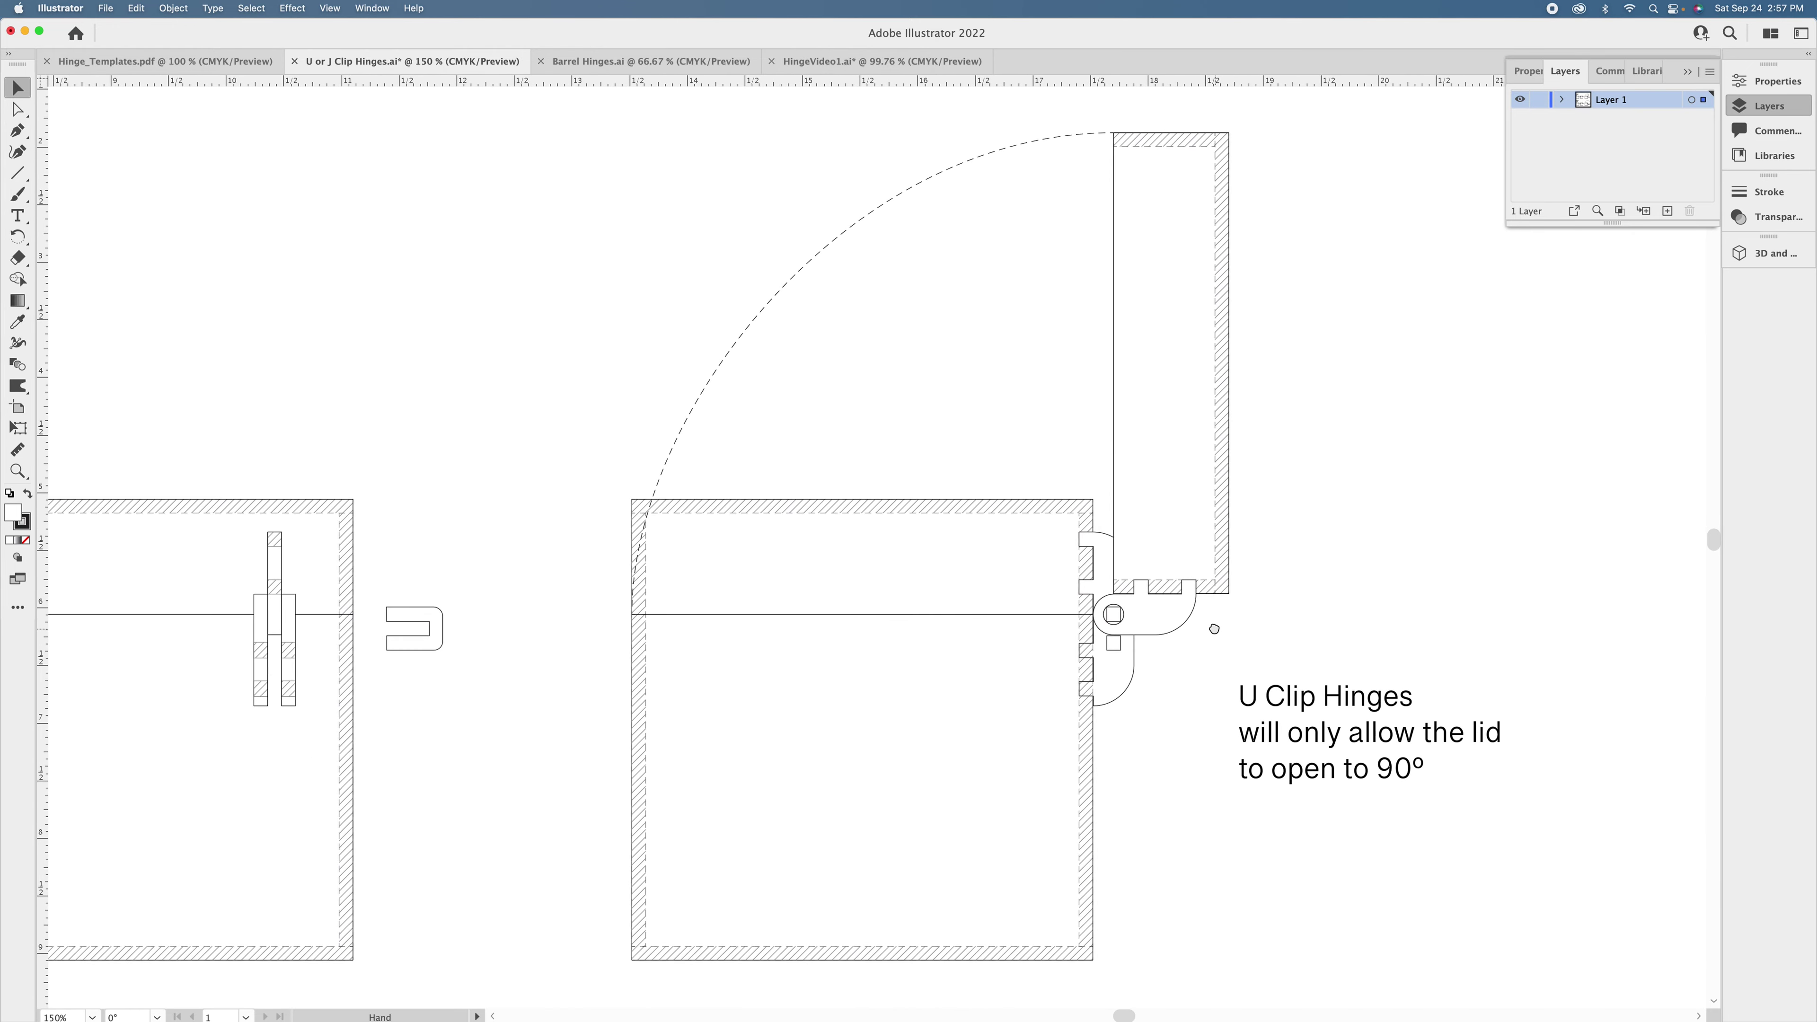
left_click(1123, 636)
left_click(1259, 676)
left_click(1374, 731)
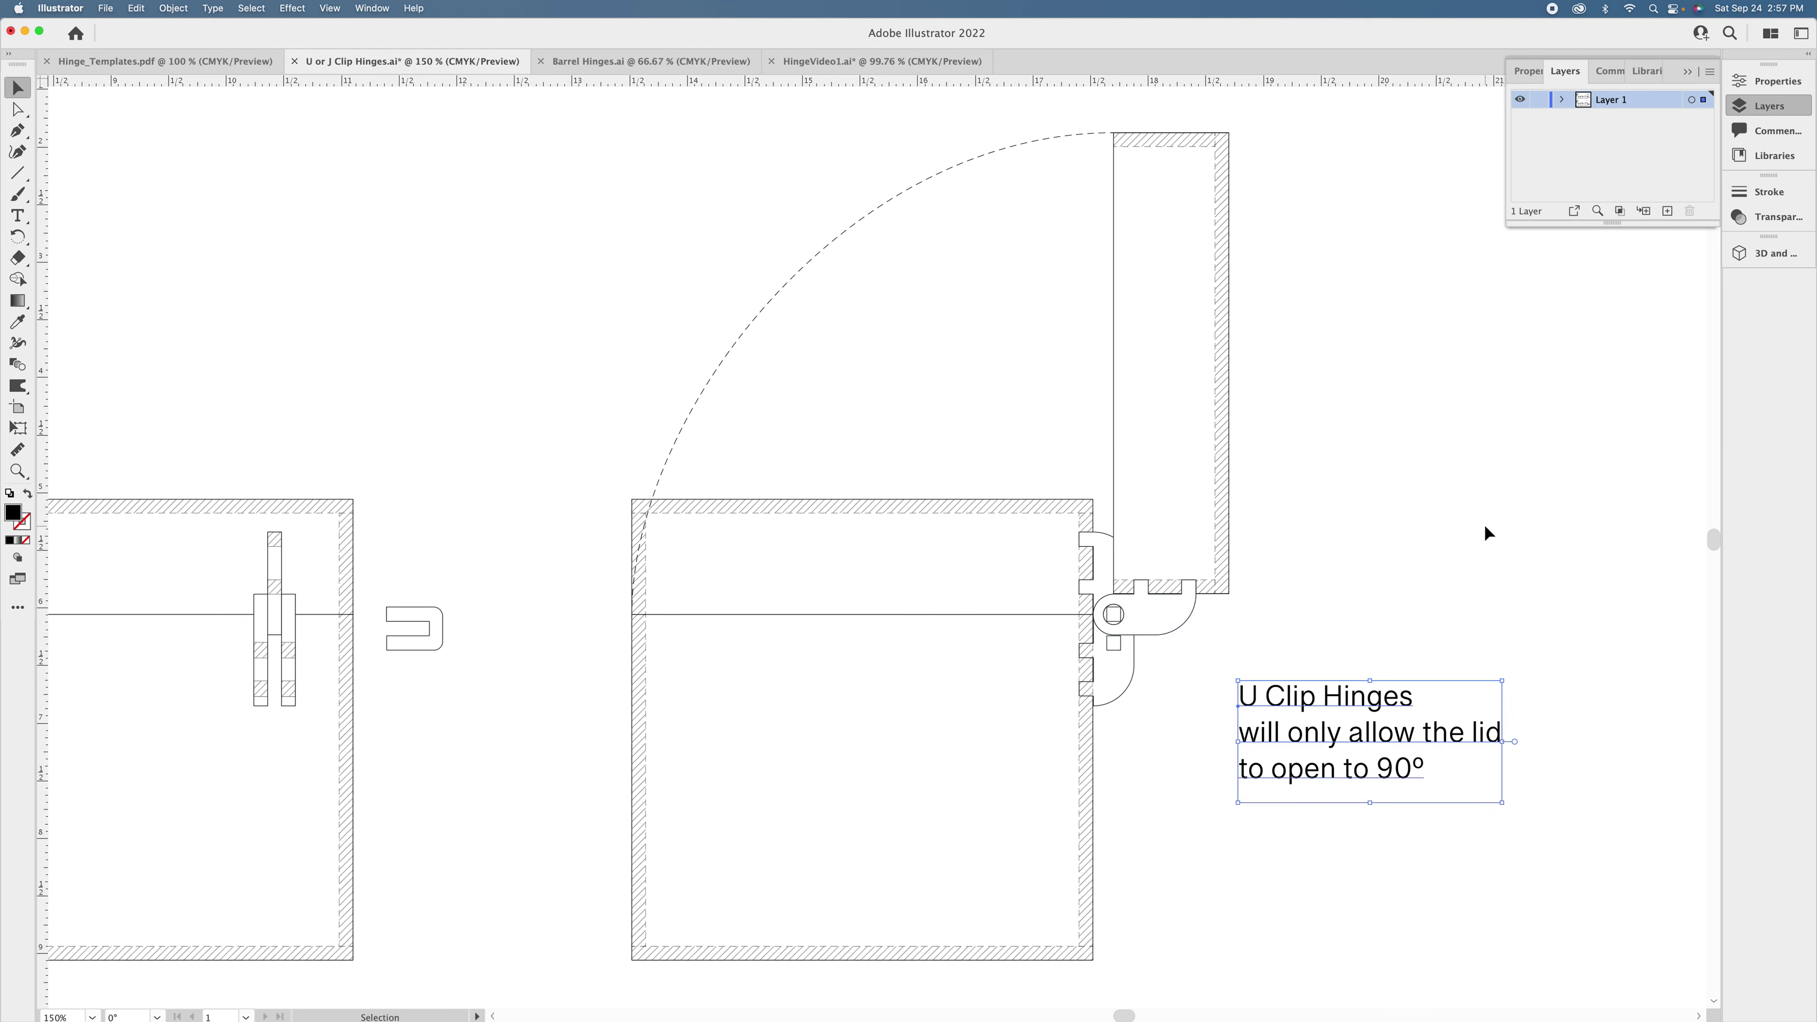
left_click(1462, 531)
Try the J clip over the front view's left hinge and return it beside the box.
left_click_drag(544, 717, 875, 503)
left_click_drag(663, 697, 676, 280)
left_click_drag(721, 576, 709, 210)
left_click_drag(823, 678, 734, 621)
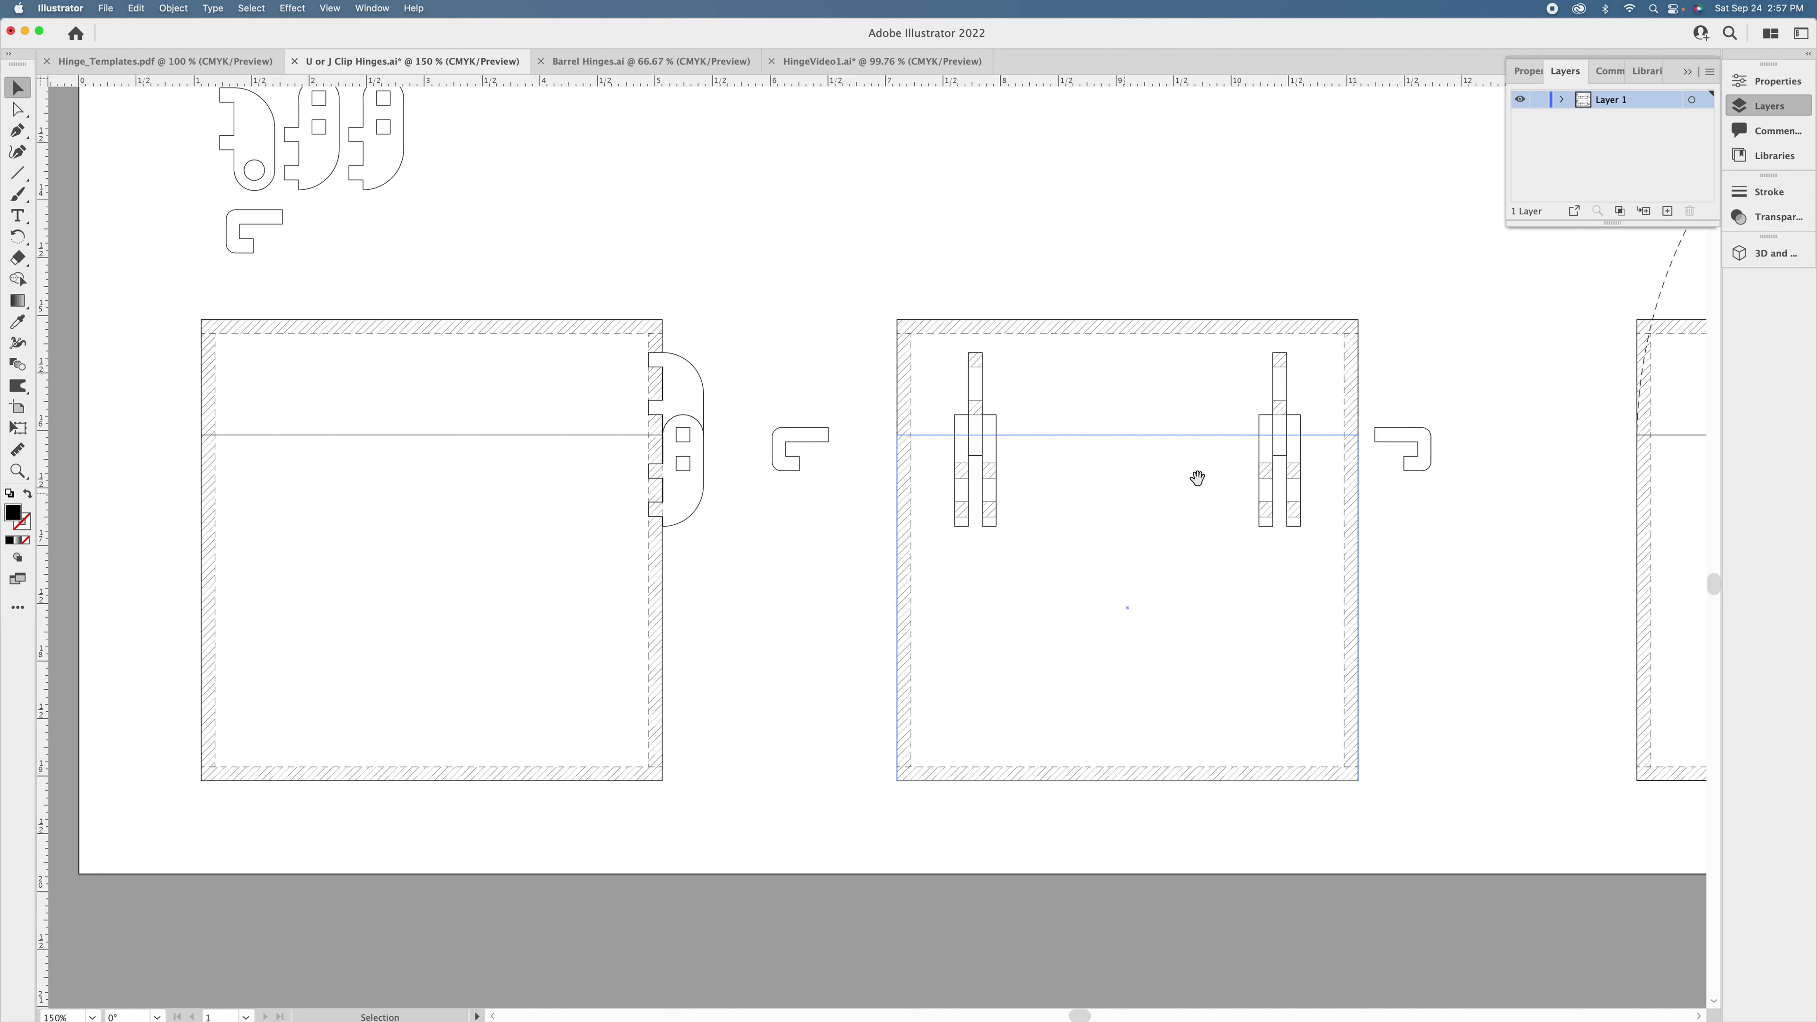
left_click_drag(826, 461, 988, 447)
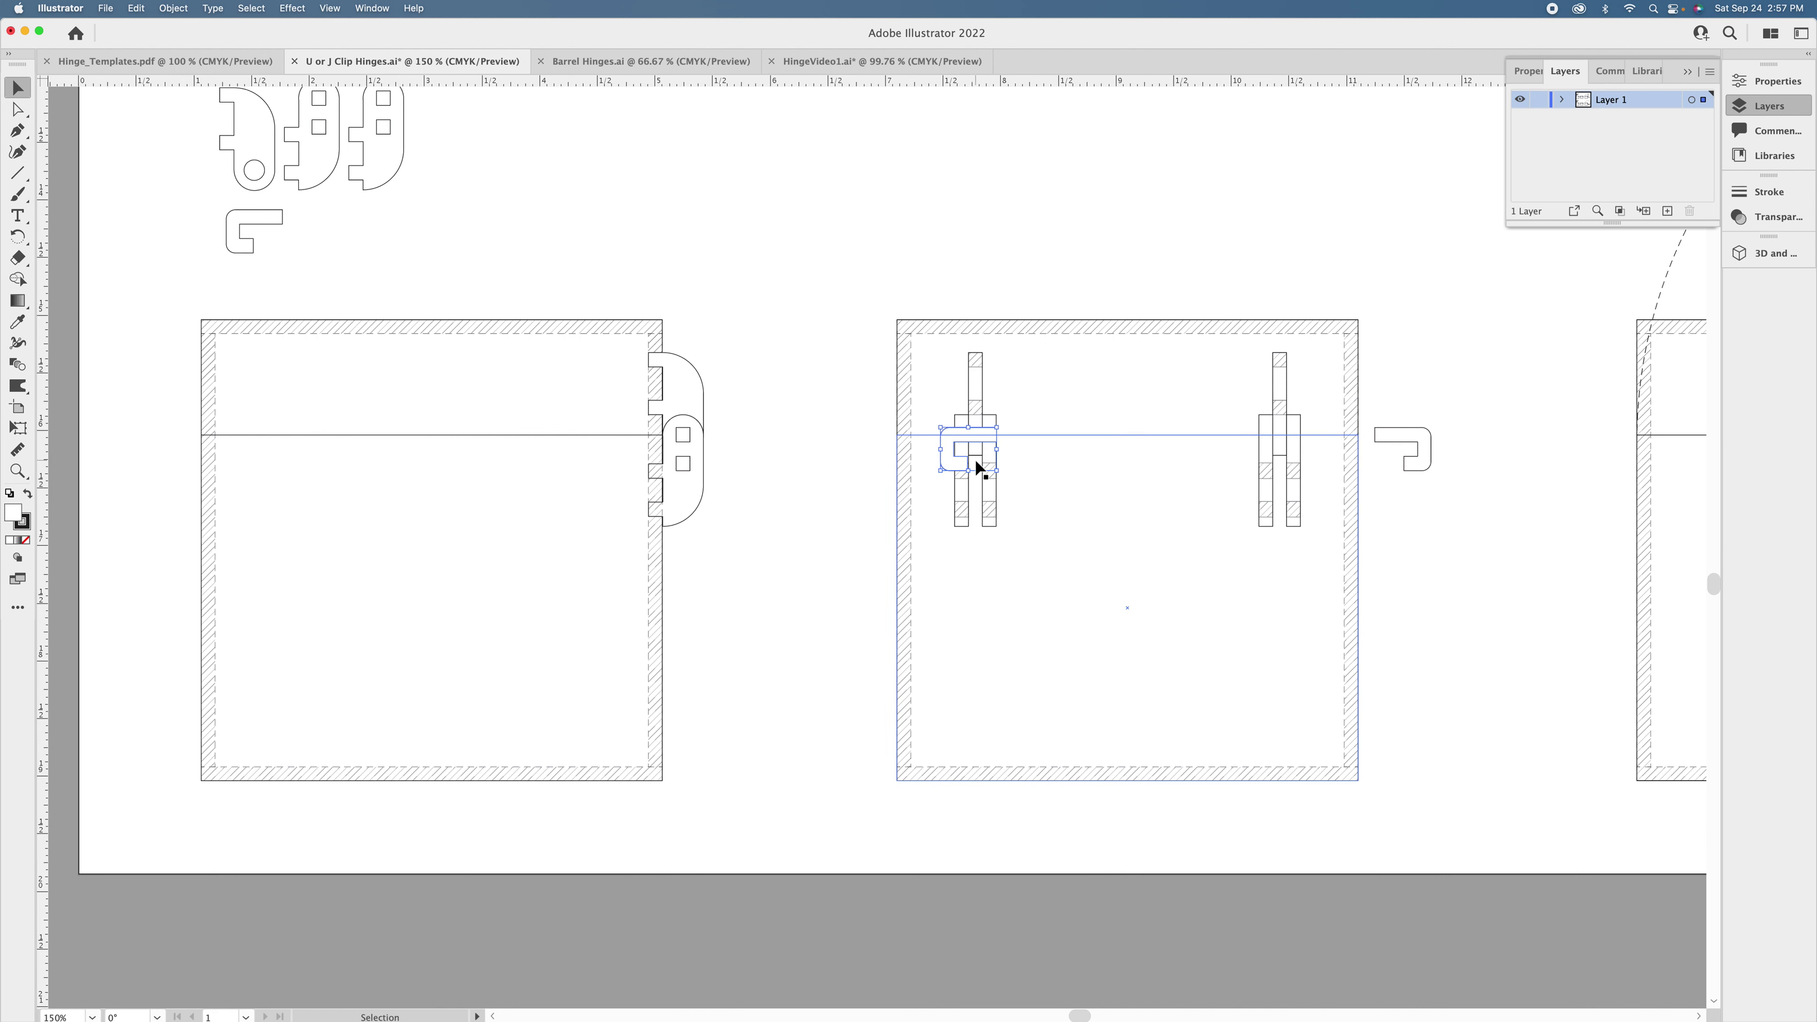
left_click_drag(977, 459, 833, 458)
Examine the J clip hinge's open-lid diagram and its note about the 180º opening, and save the document.
left_click(1205, 487)
left_click_drag(1205, 487, 609, 494)
left_click_drag(1352, 528, 925, 564)
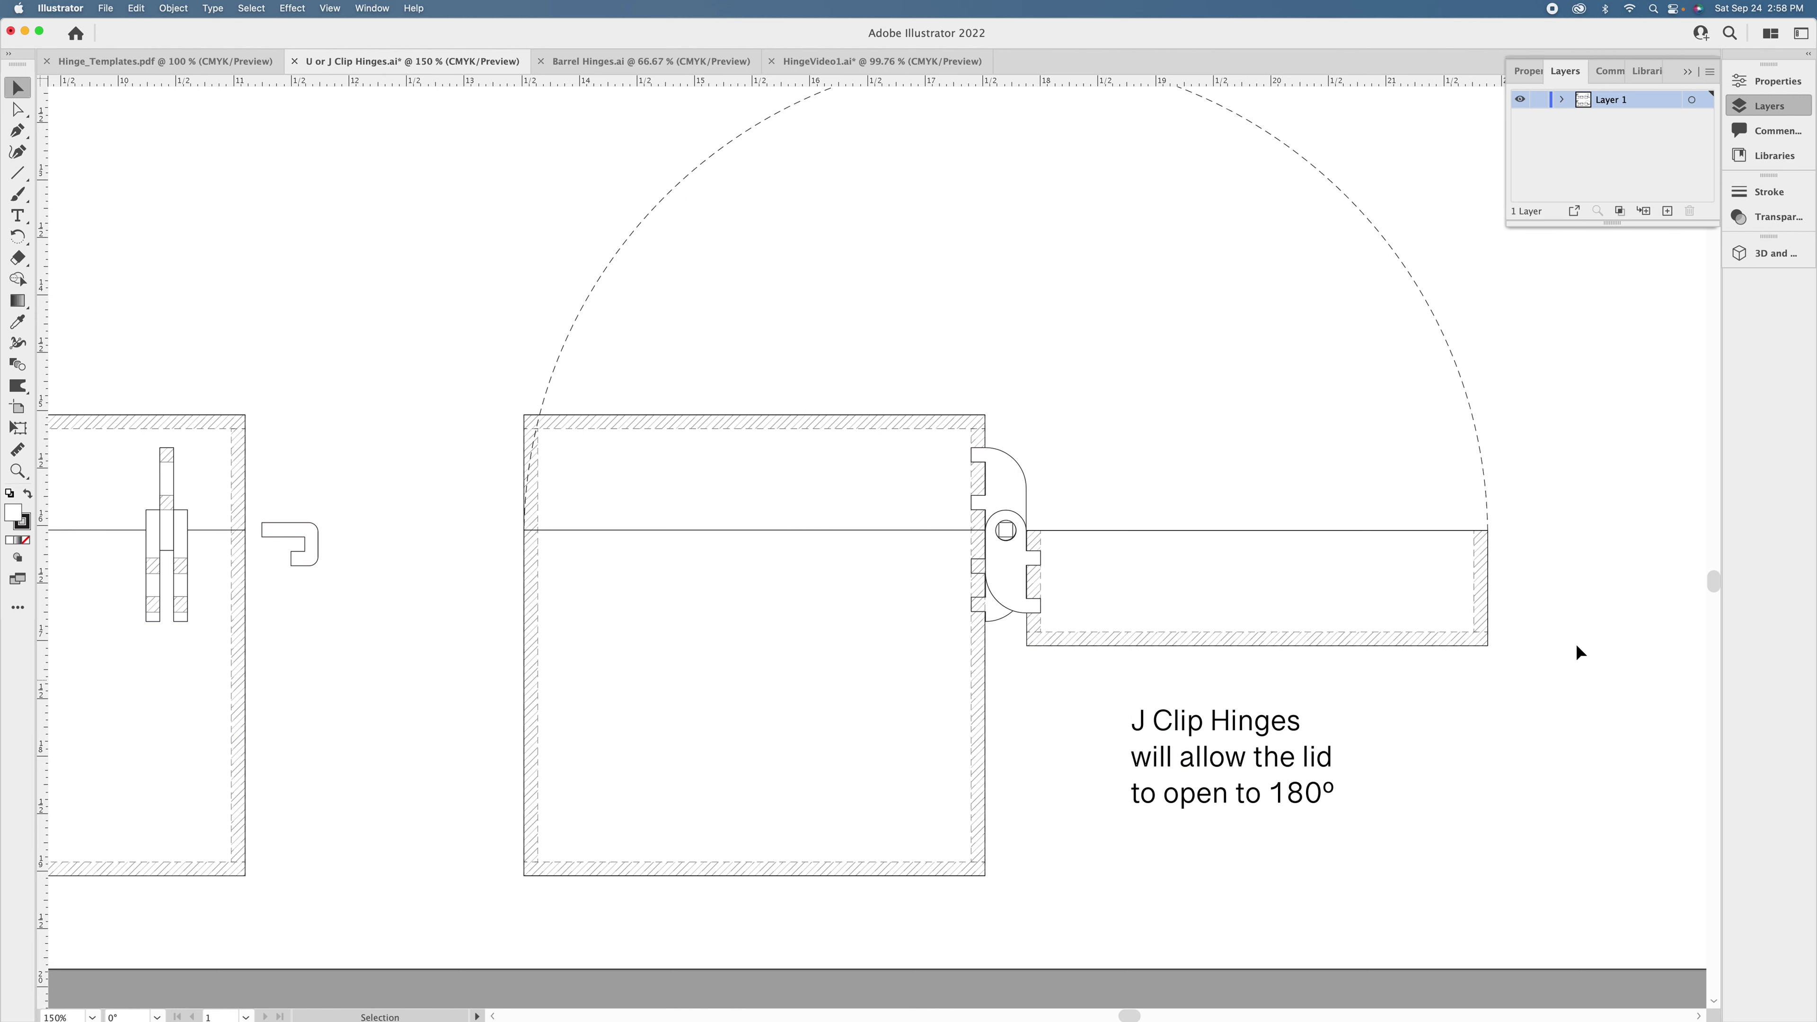
key("a")
key("super+s")
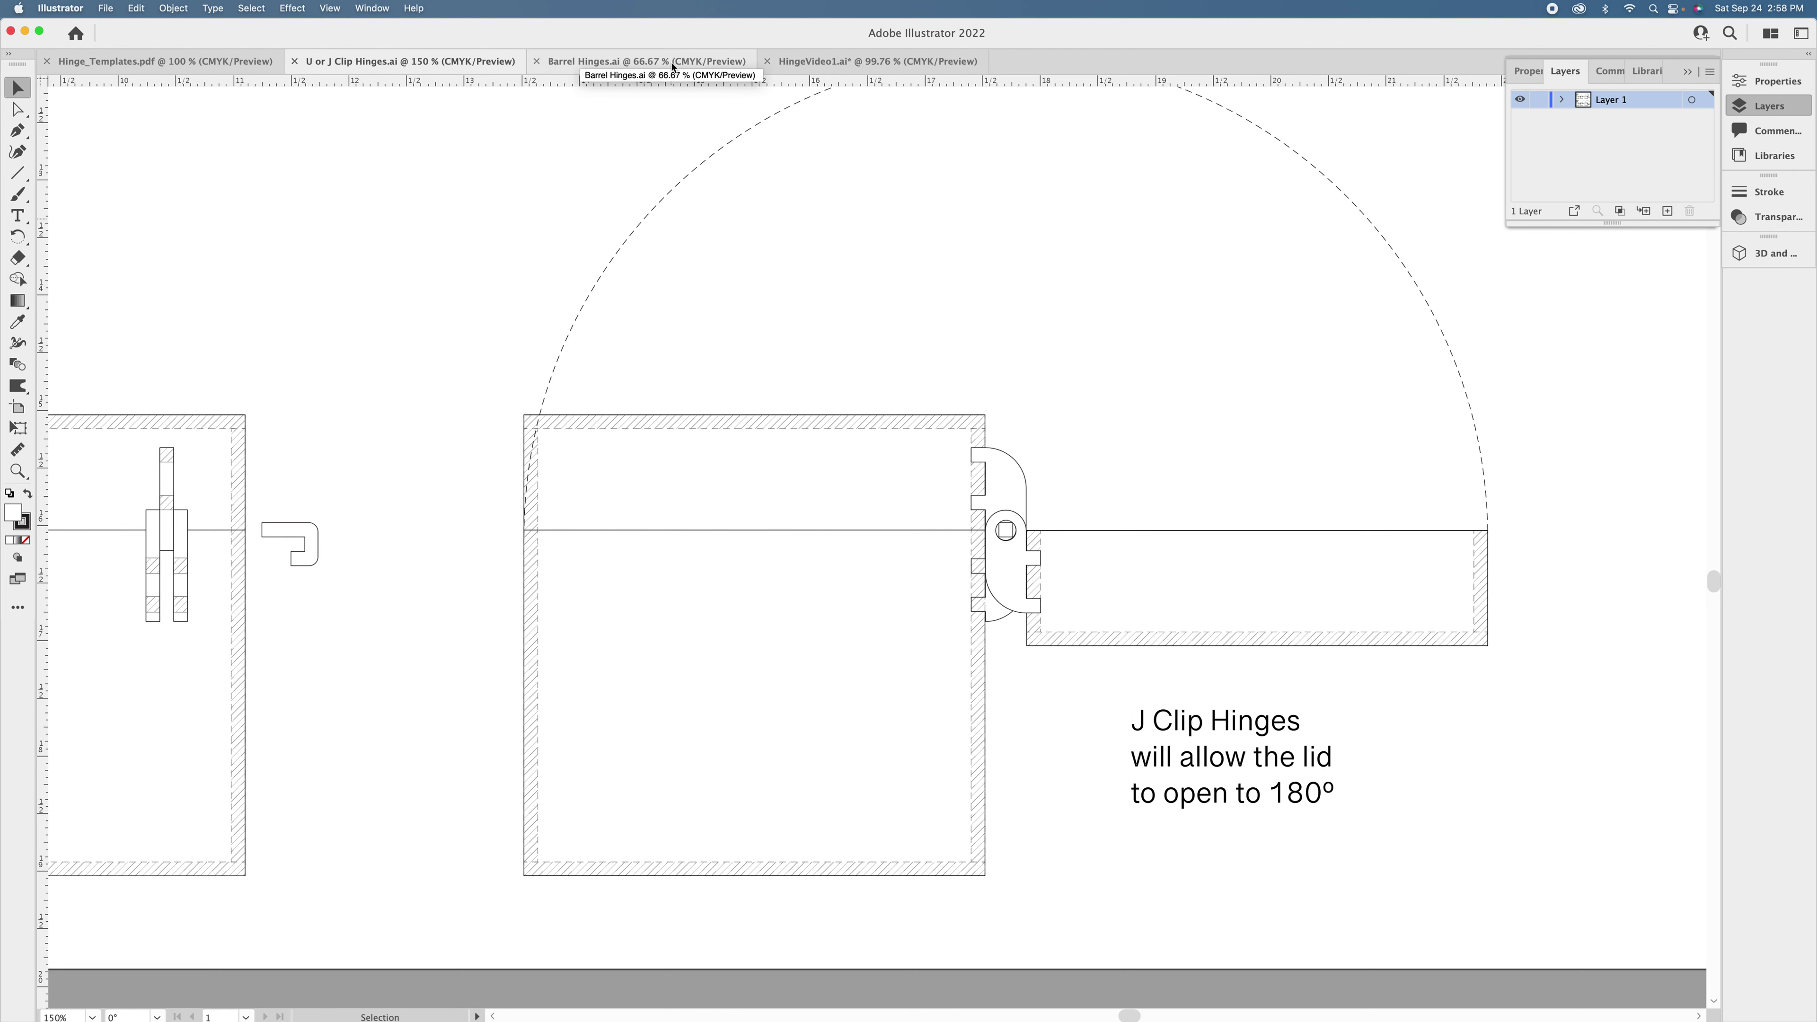
Switch to the Barrel Hinges document and zoom to 200% on the Clip Barrel Hinge drawings.
left_click(673, 63)
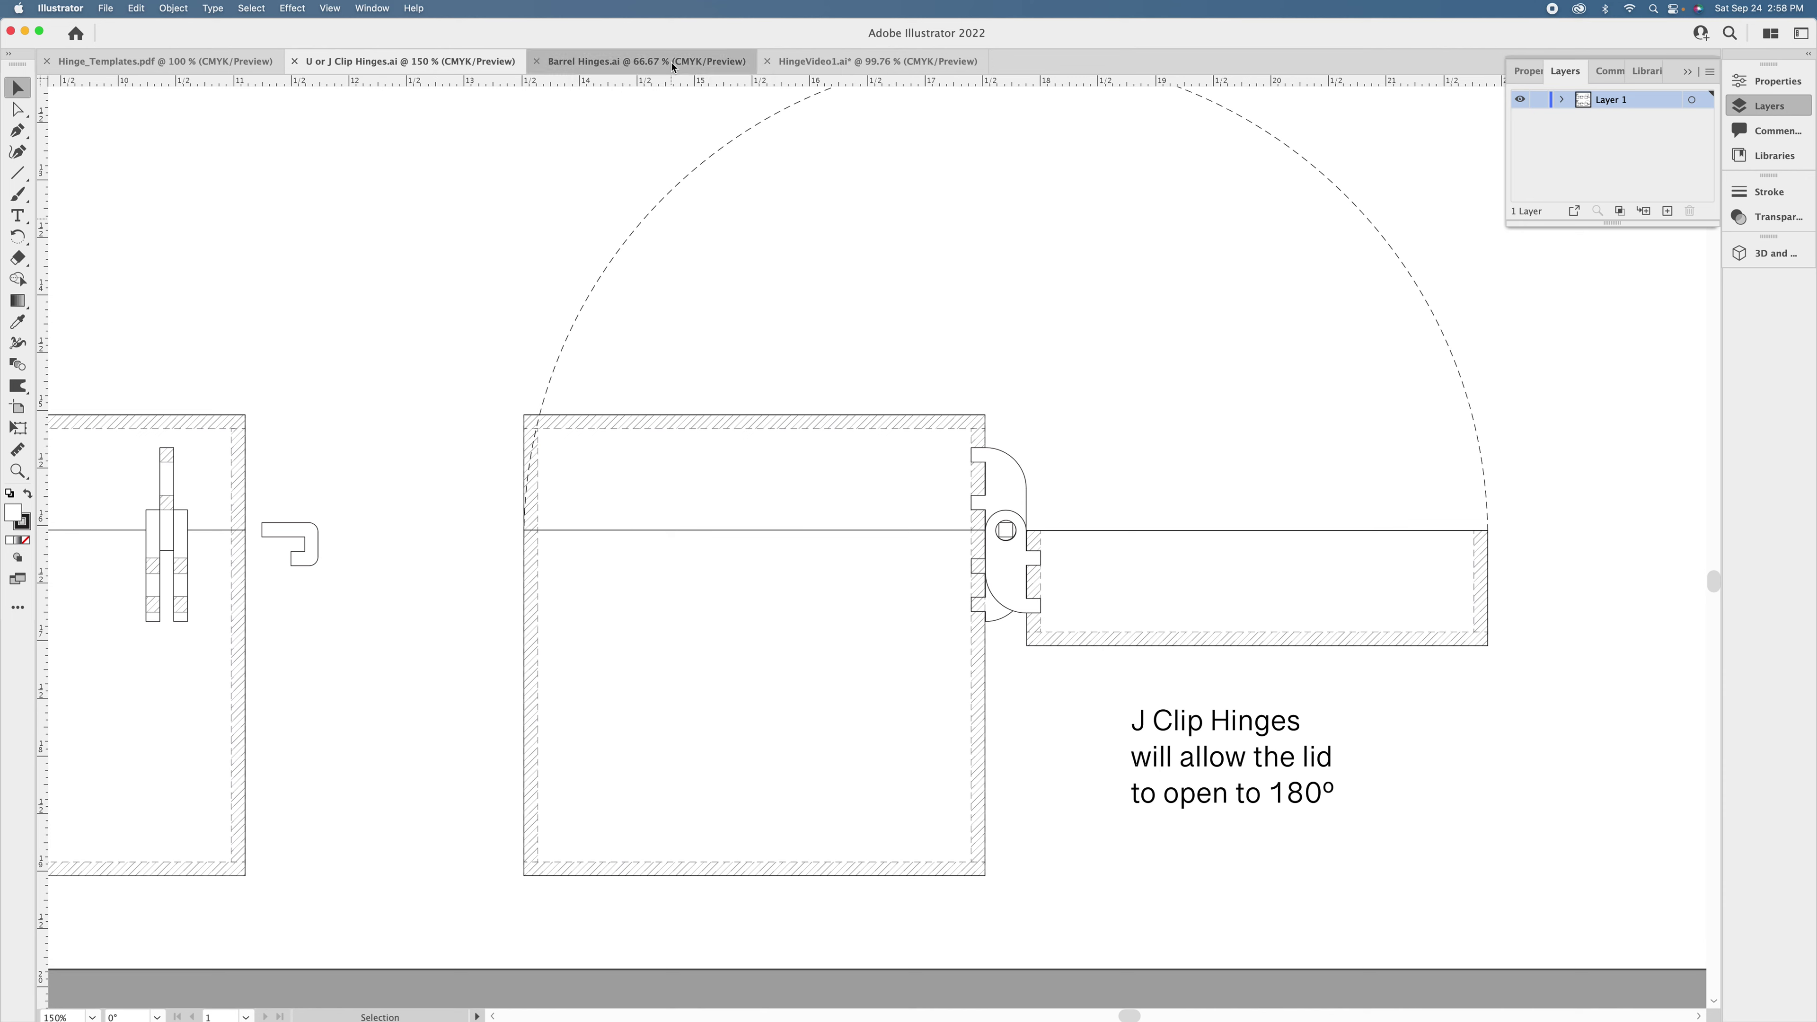
left_click_drag(543, 239, 604, 226)
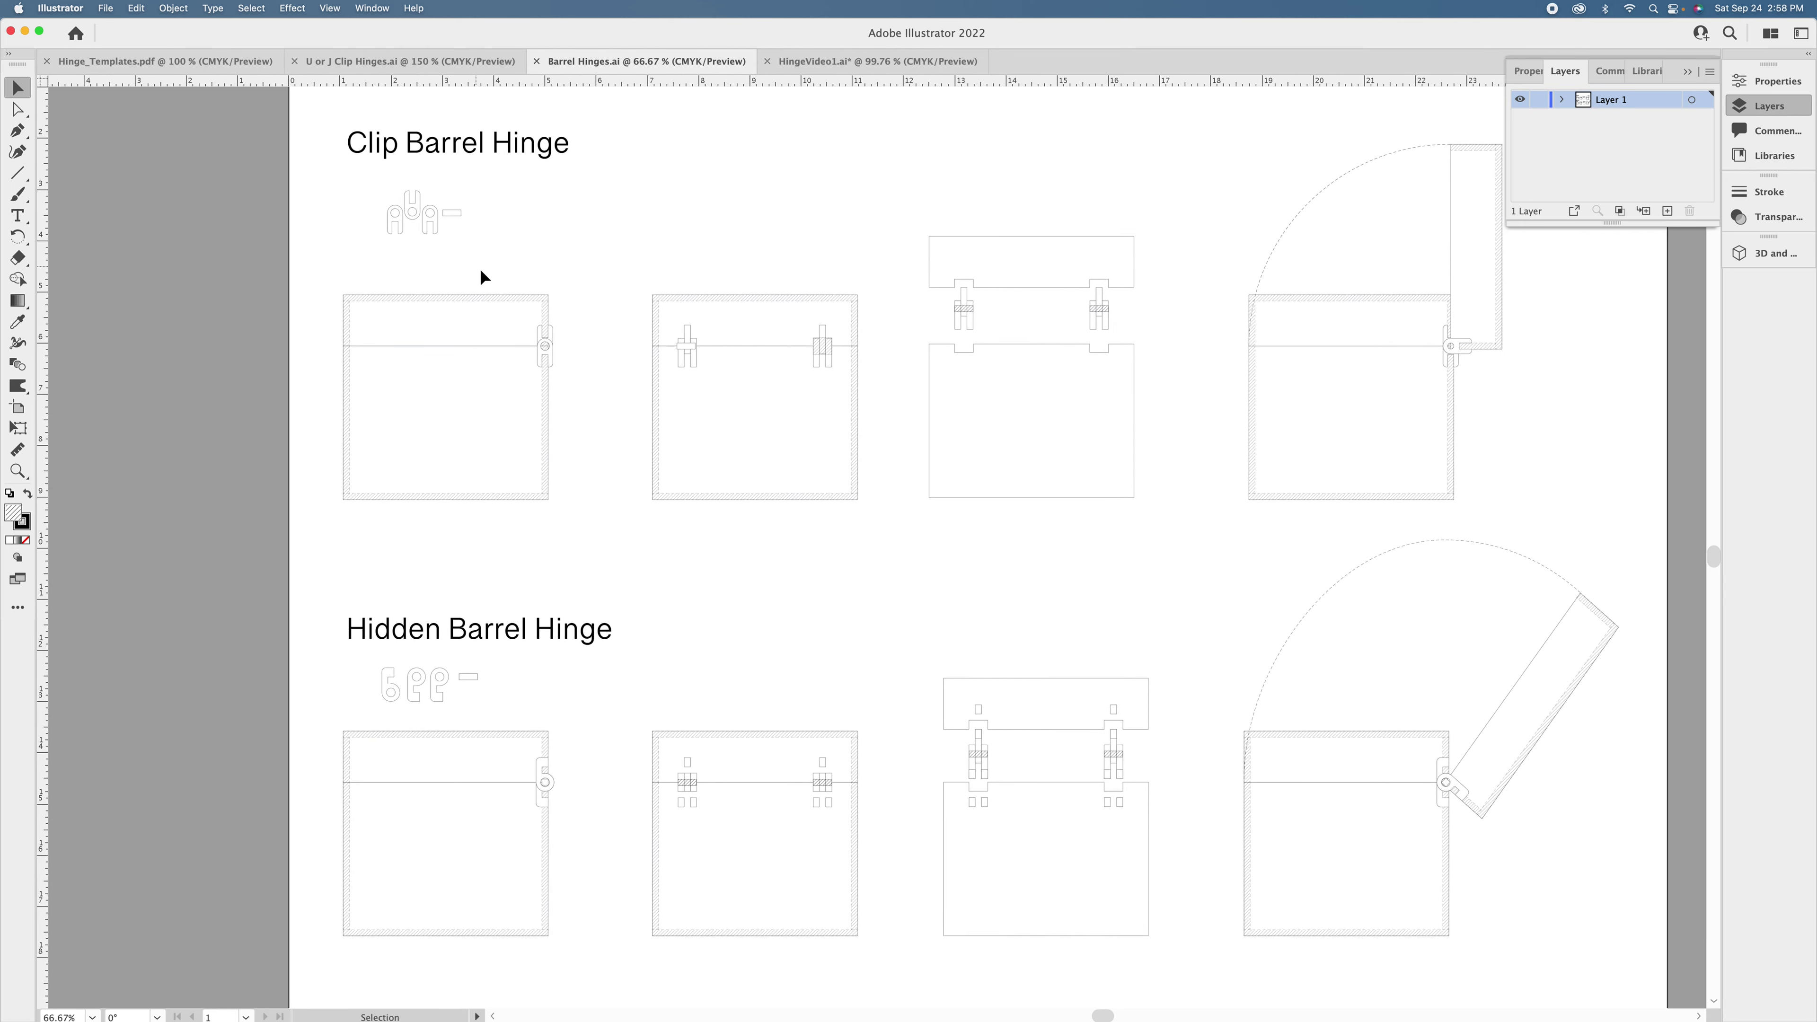
key("a")
key("super+equal")
key("super+equal")
key("super+equal")
Move the pin out of the front view's left clip barrel hinge into the gap between the side and front views.
left_click_drag(432, 301, 949, 507)
left_click_drag(509, 366, 750, 584)
left_click_drag(758, 385, 891, 441)
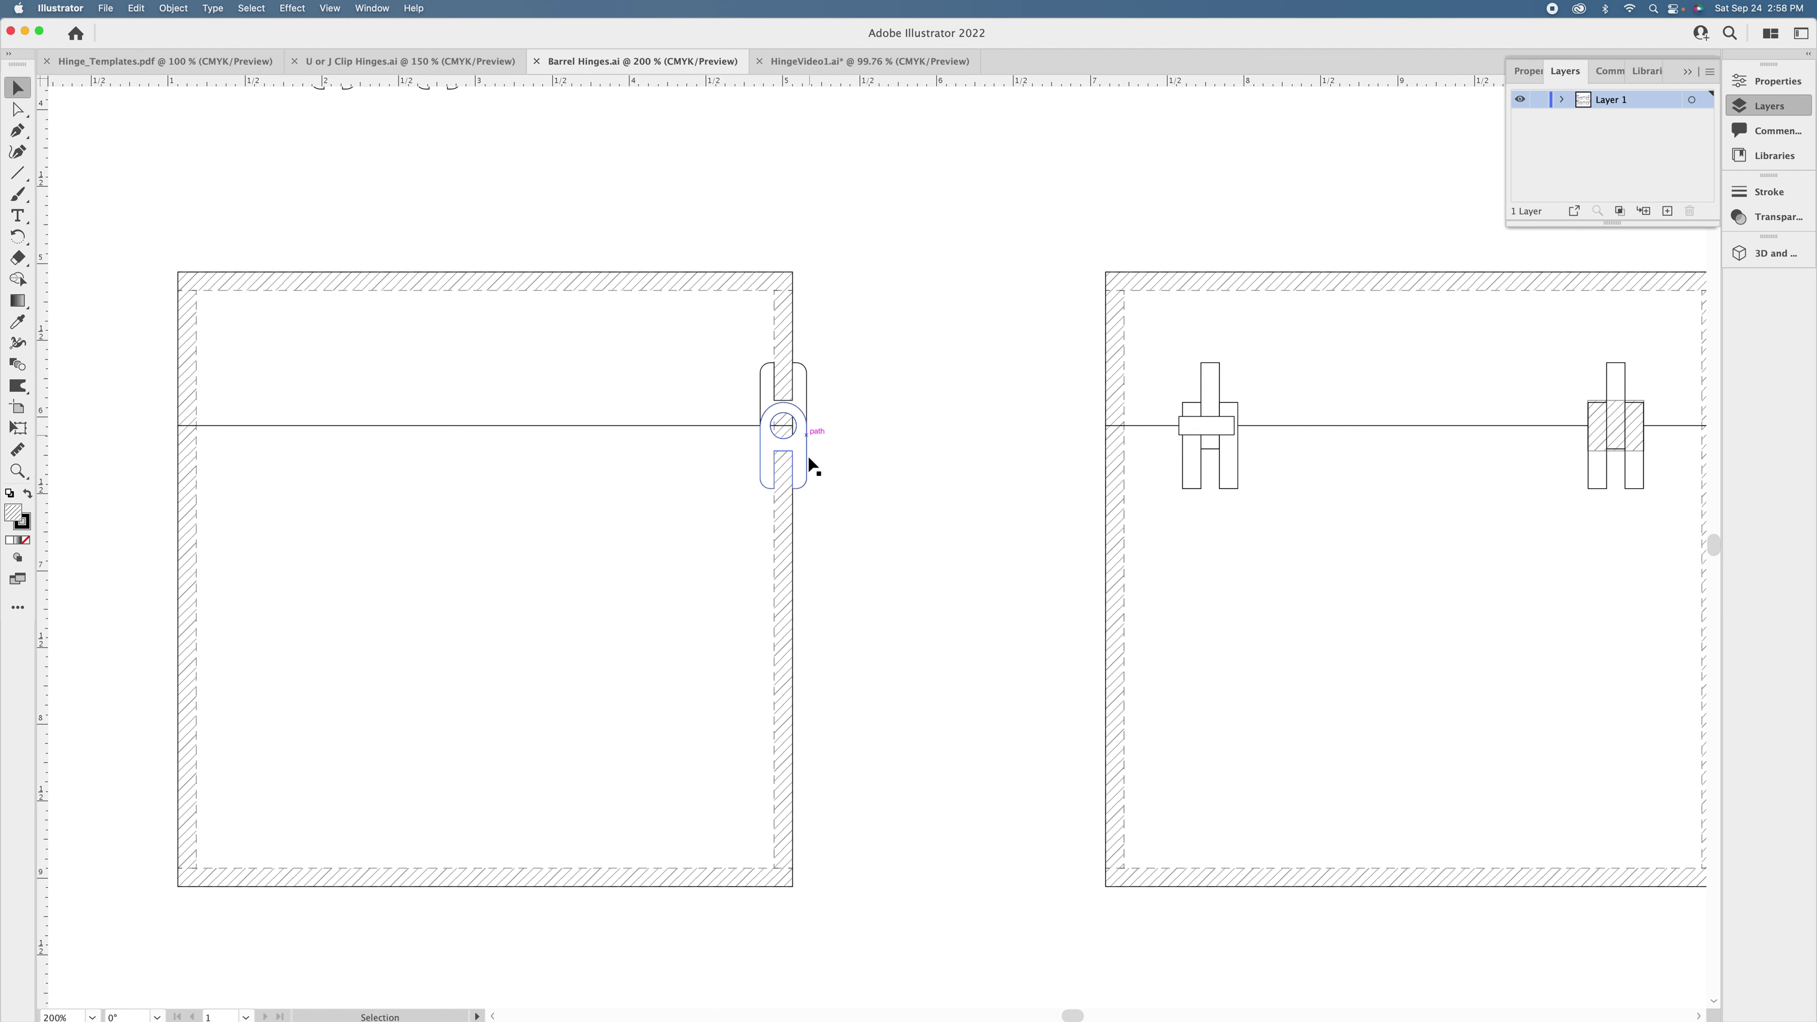
left_click_drag(928, 487, 513, 509)
left_click_drag(846, 453, 600, 453)
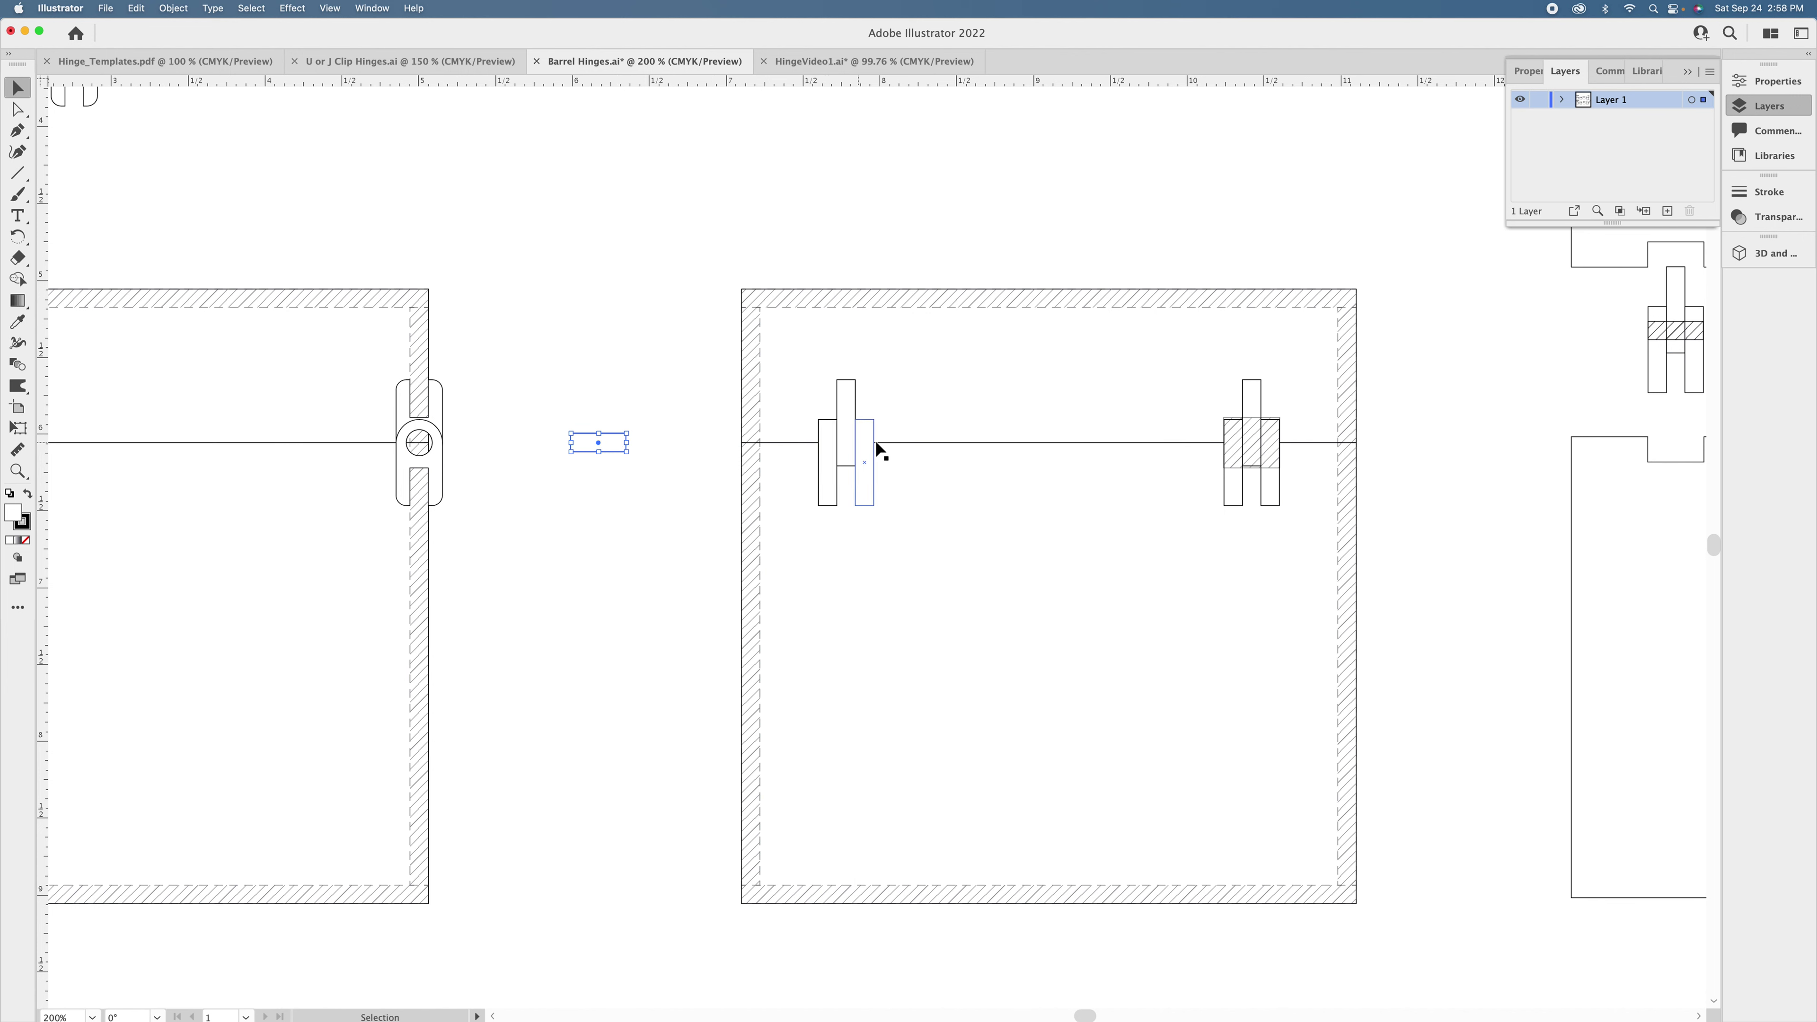
Lower both clip barrel hinges in the exploded view into the notches along the box's upper edge.
left_click_drag(986, 450, 706, 462)
left_click_drag(965, 410, 844, 433)
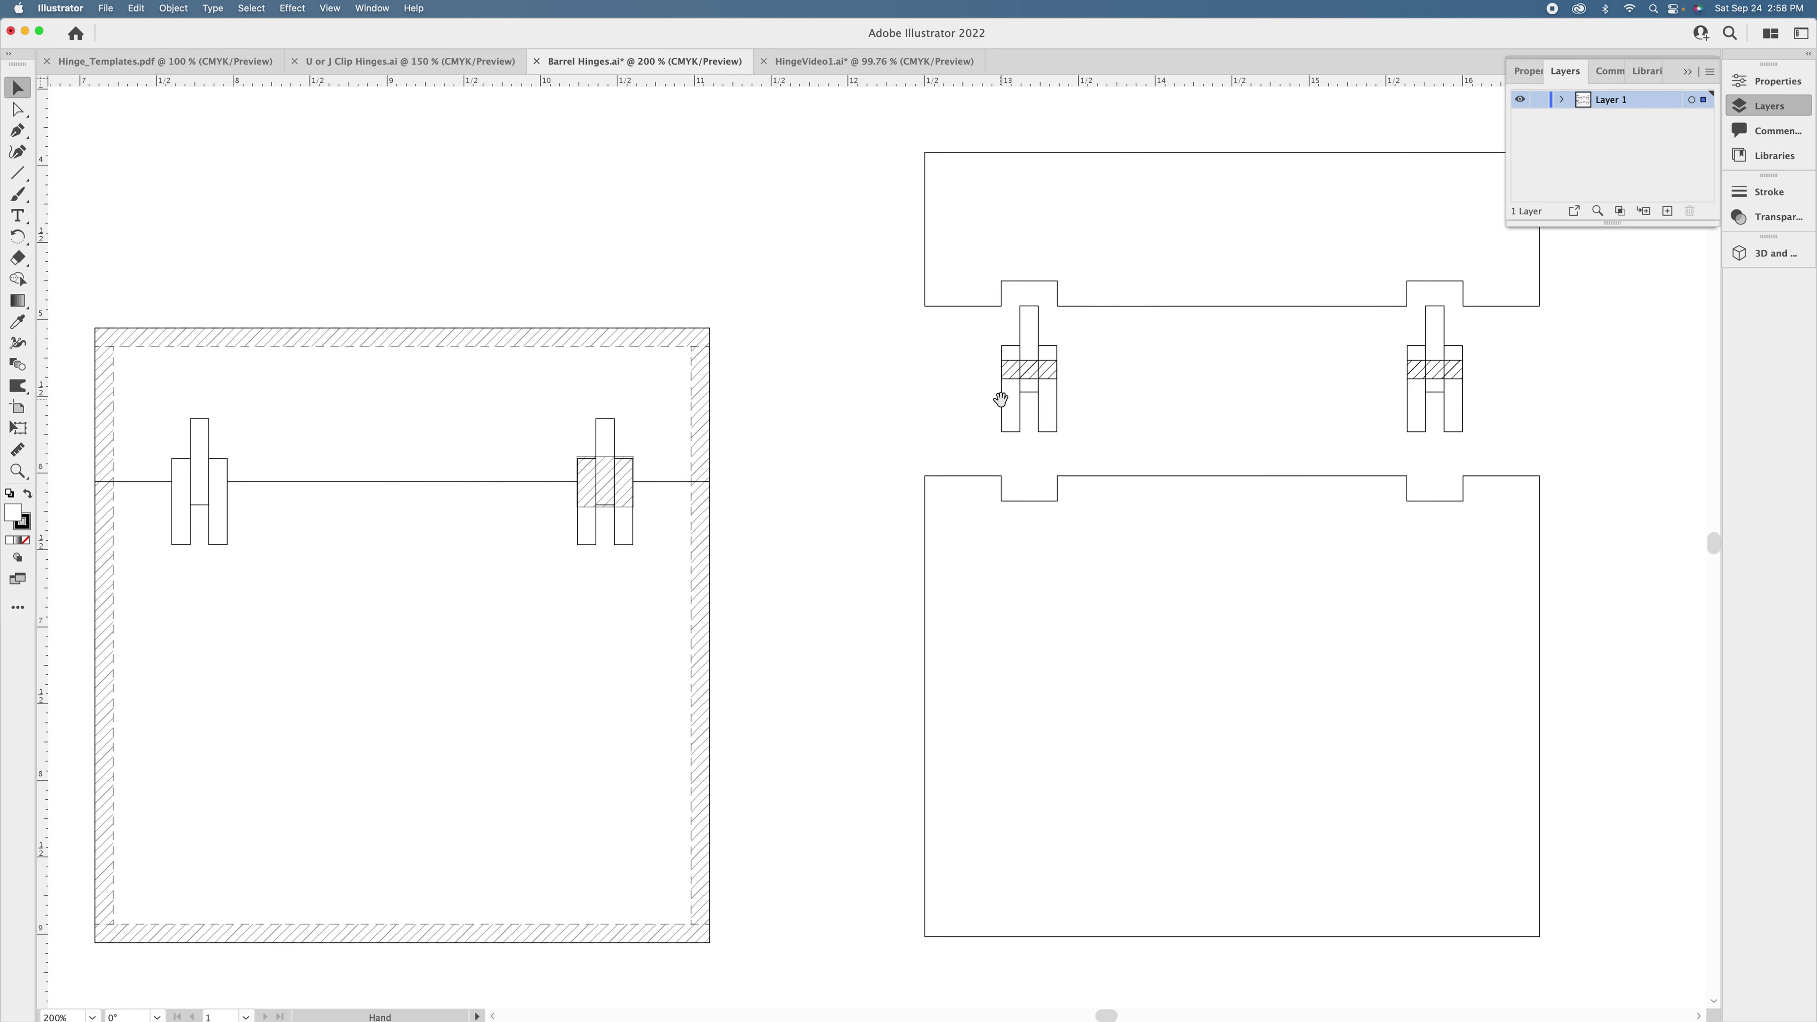
left_click_drag(1001, 401, 863, 418)
left_click_drag(1044, 406, 971, 428)
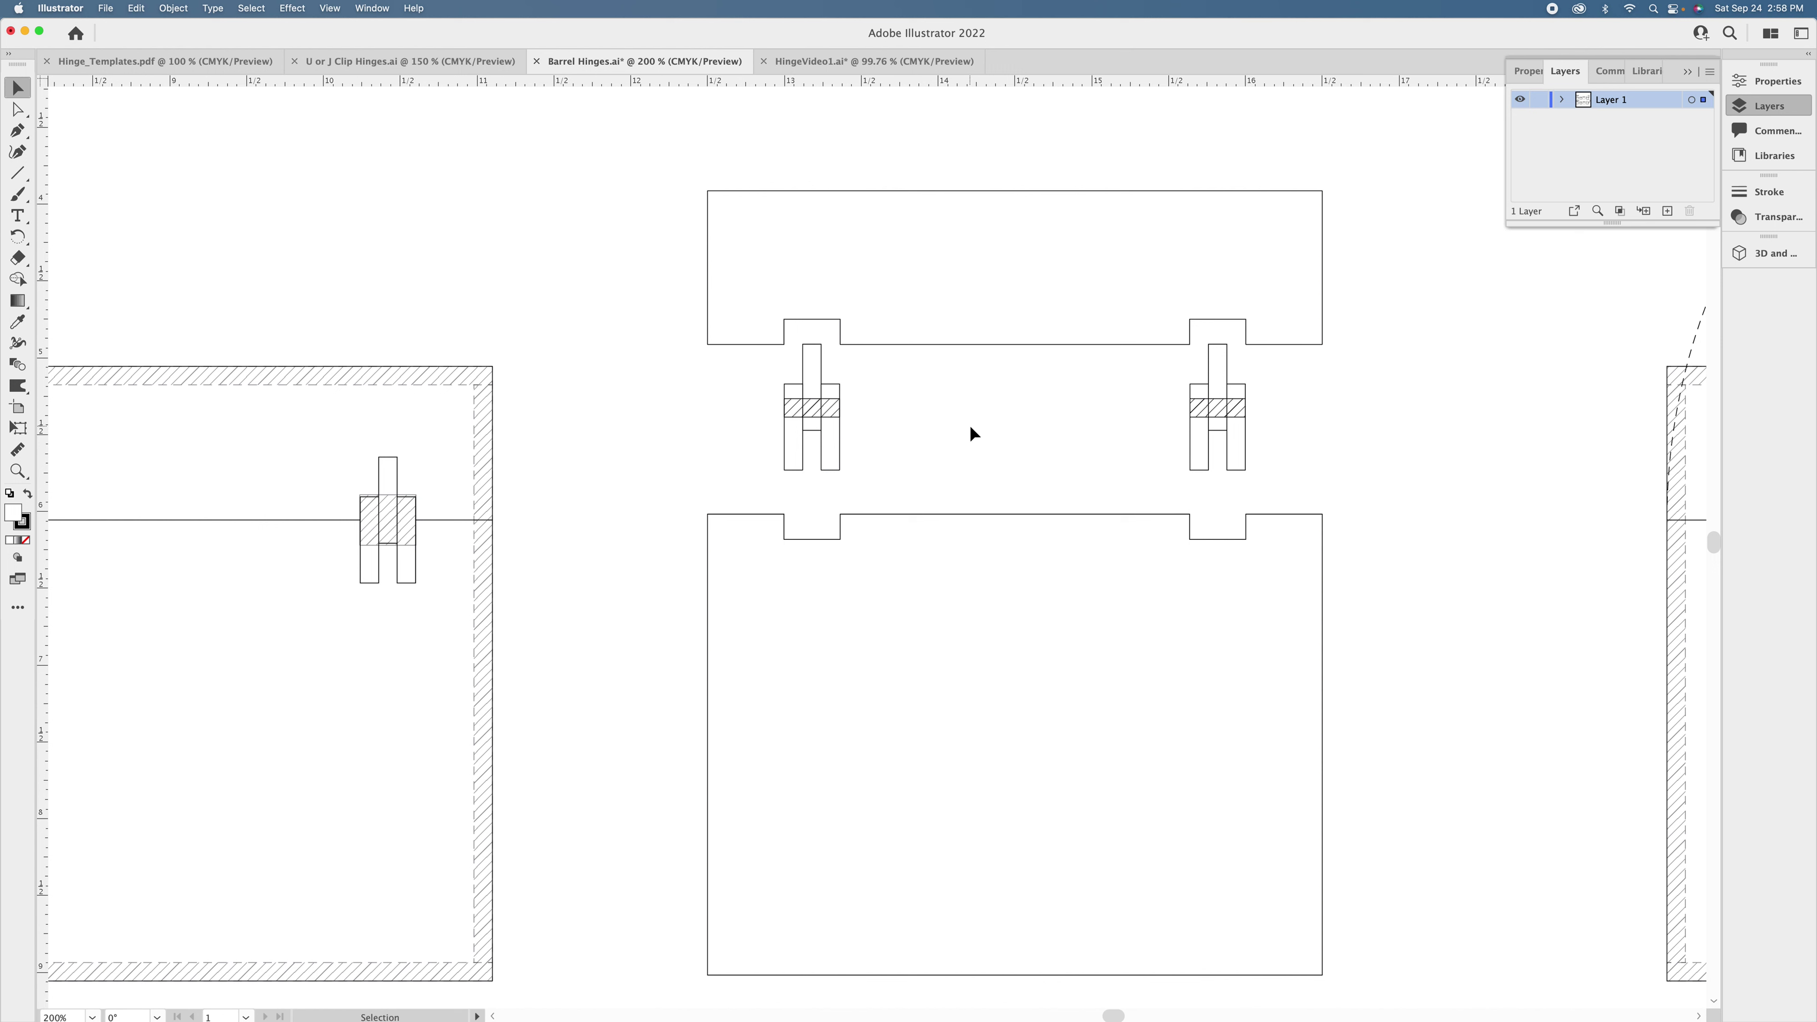
left_click_drag(893, 389, 761, 449)
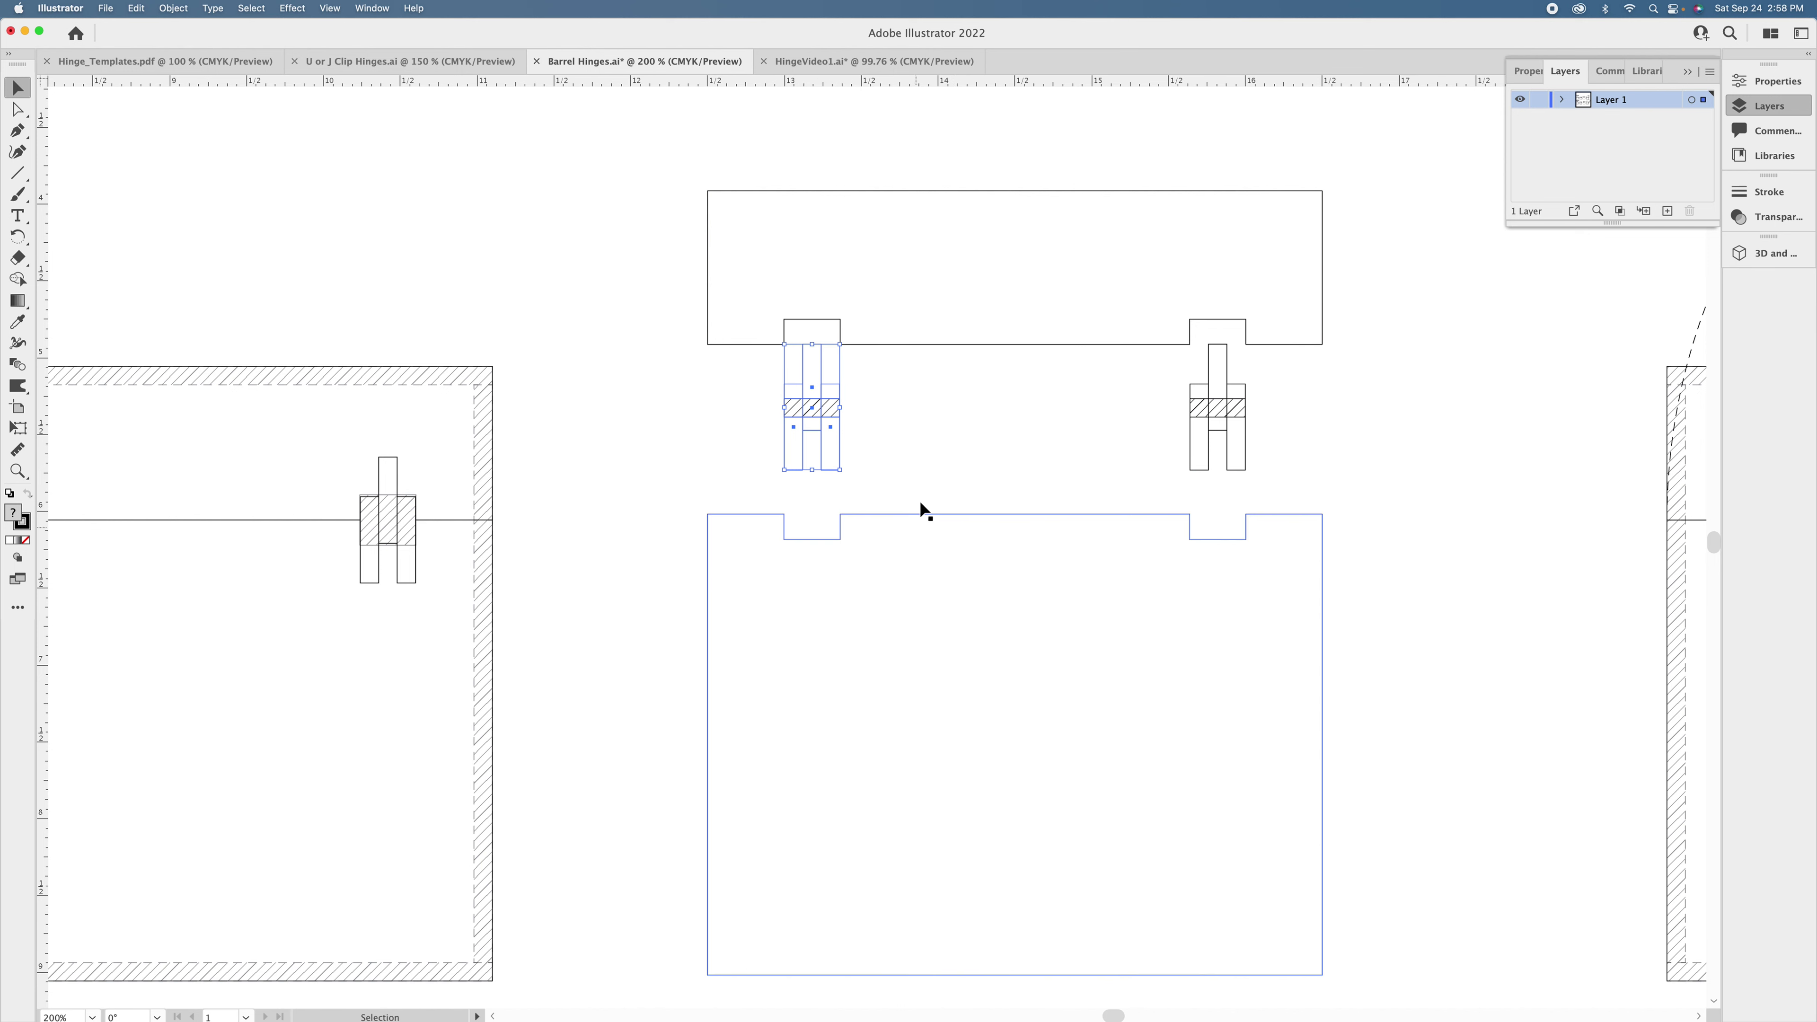
left_click_drag(833, 393, 825, 509)
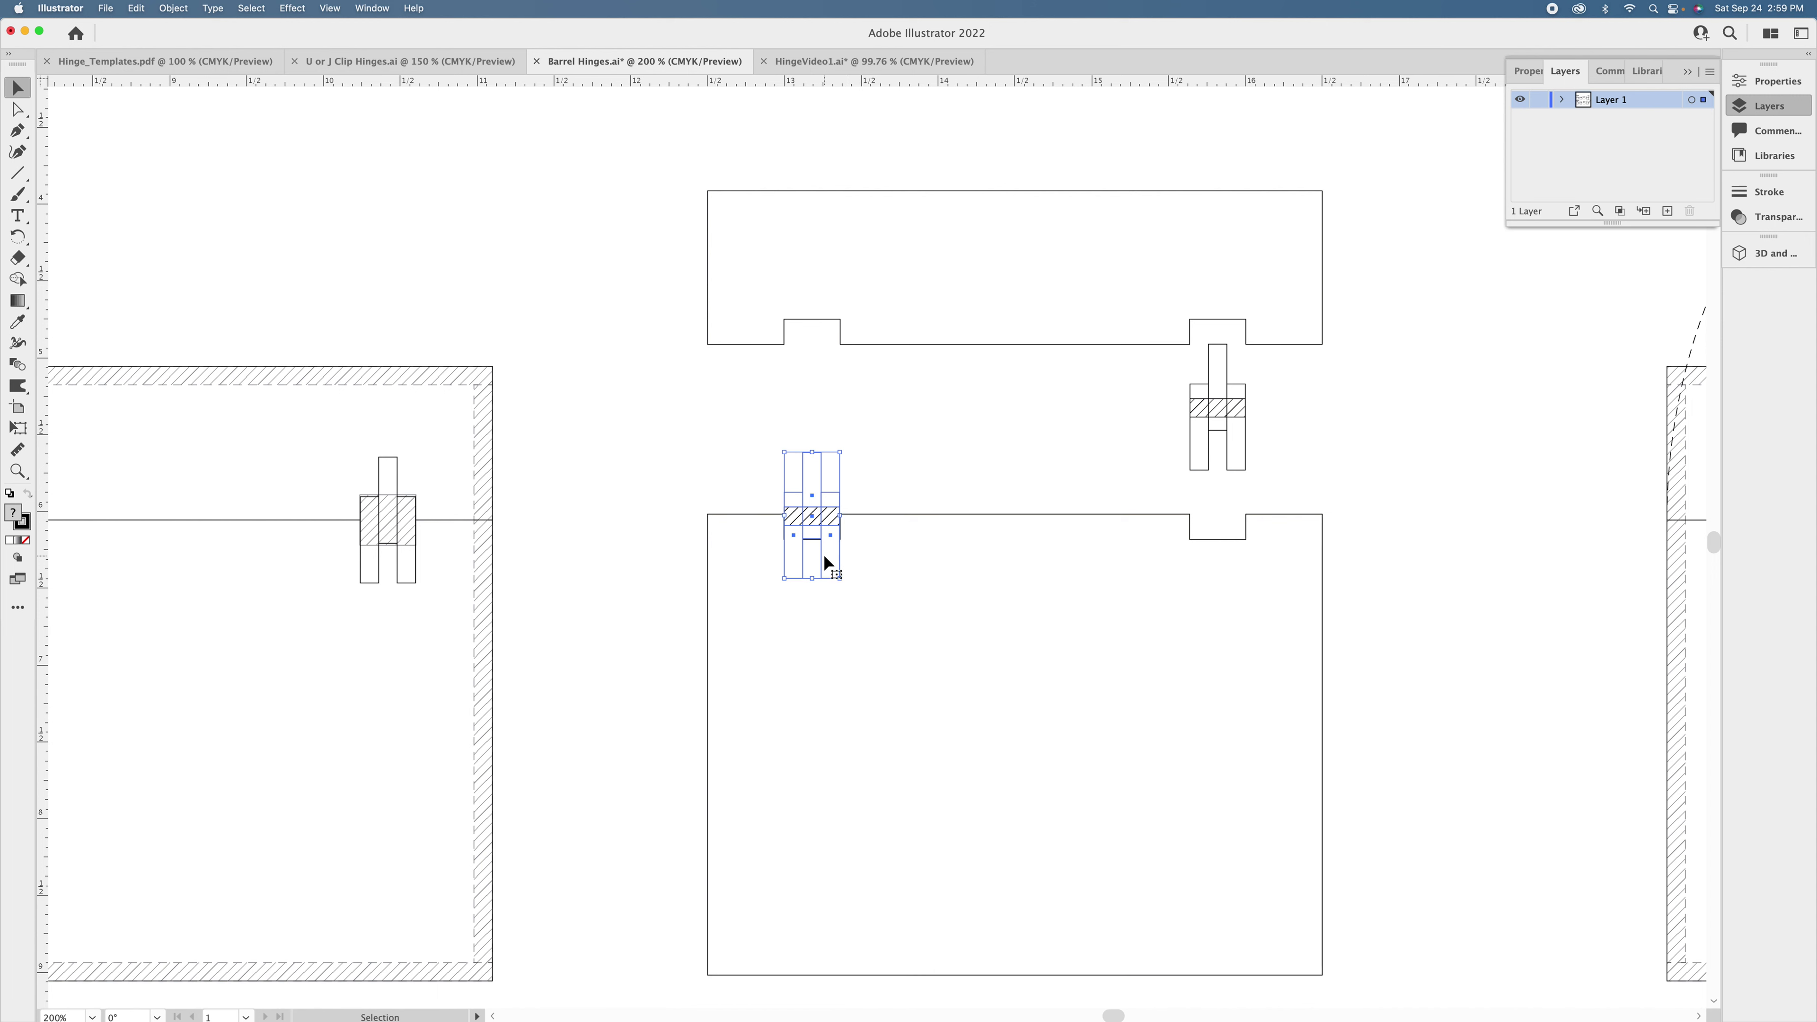
left_click(1235, 392)
left_click_drag(1235, 392, 1233, 506)
left_click(1019, 435)
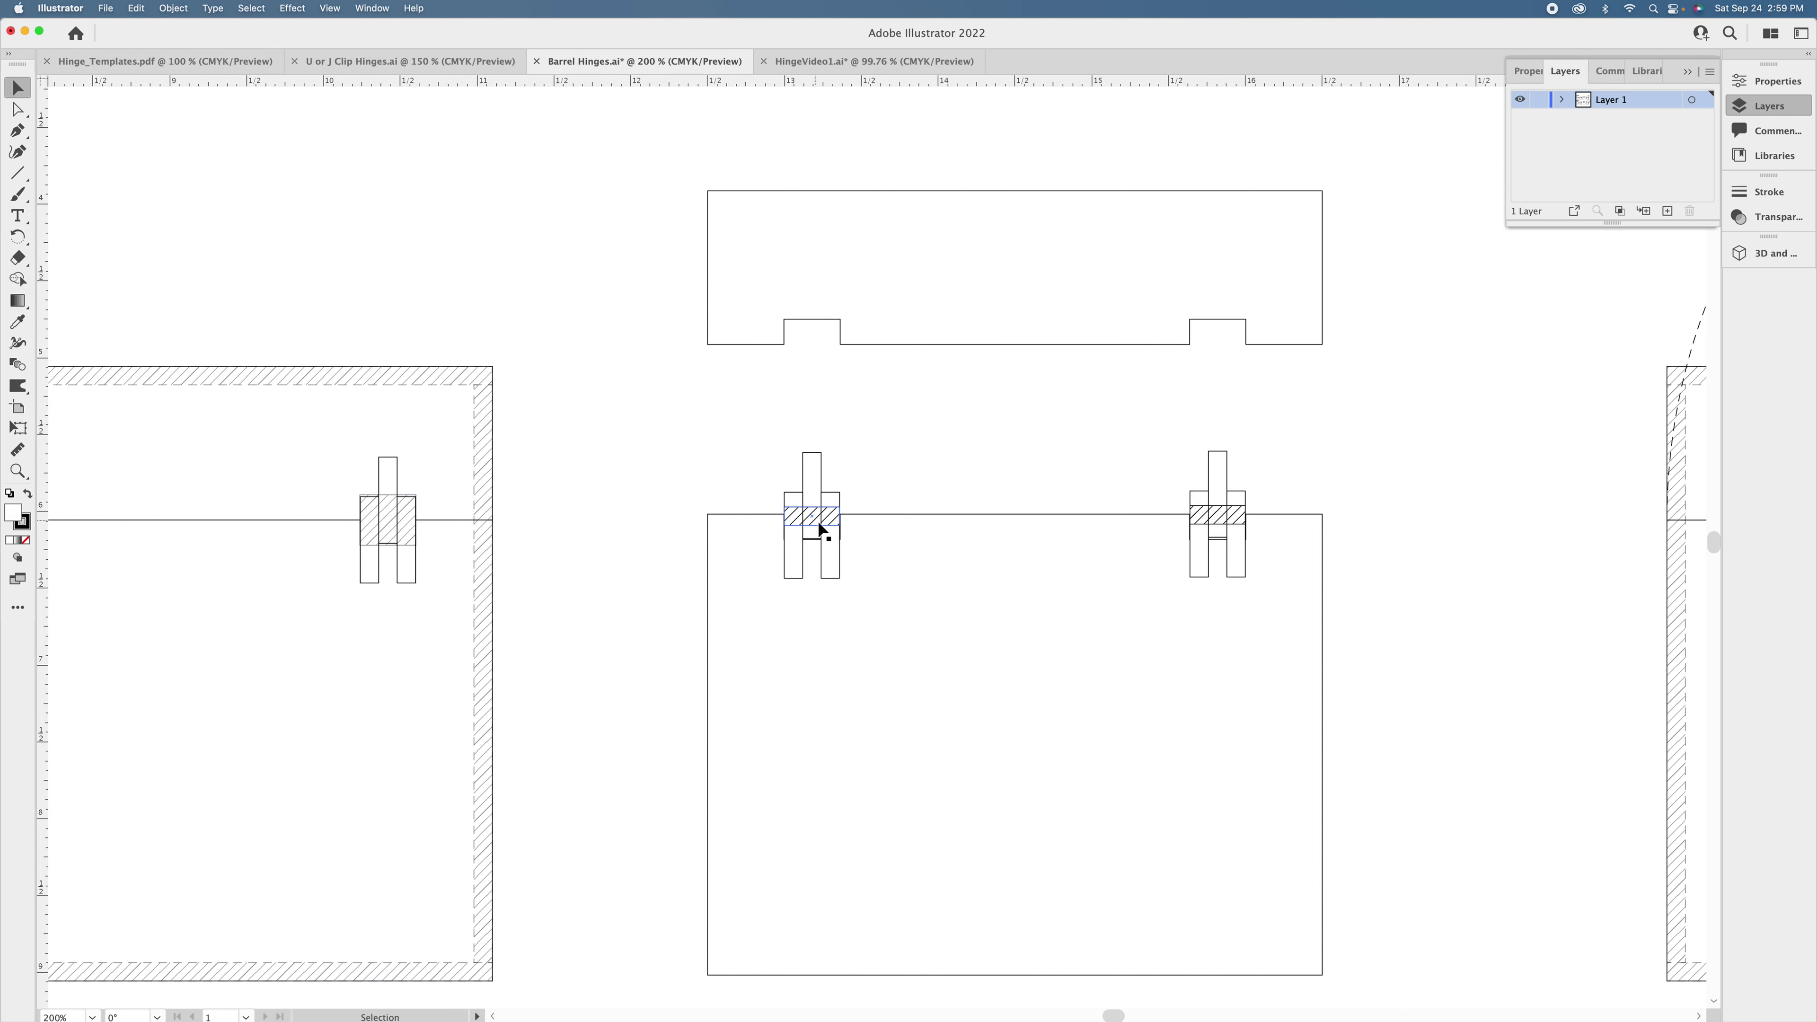
Lower the exploded view's lid onto the box so its notches fit around both clip barrel hinges.
left_click(833, 519)
left_click(879, 497)
left_click(800, 559)
left_click(1269, 284)
left_click_drag(1269, 282, 1263, 459)
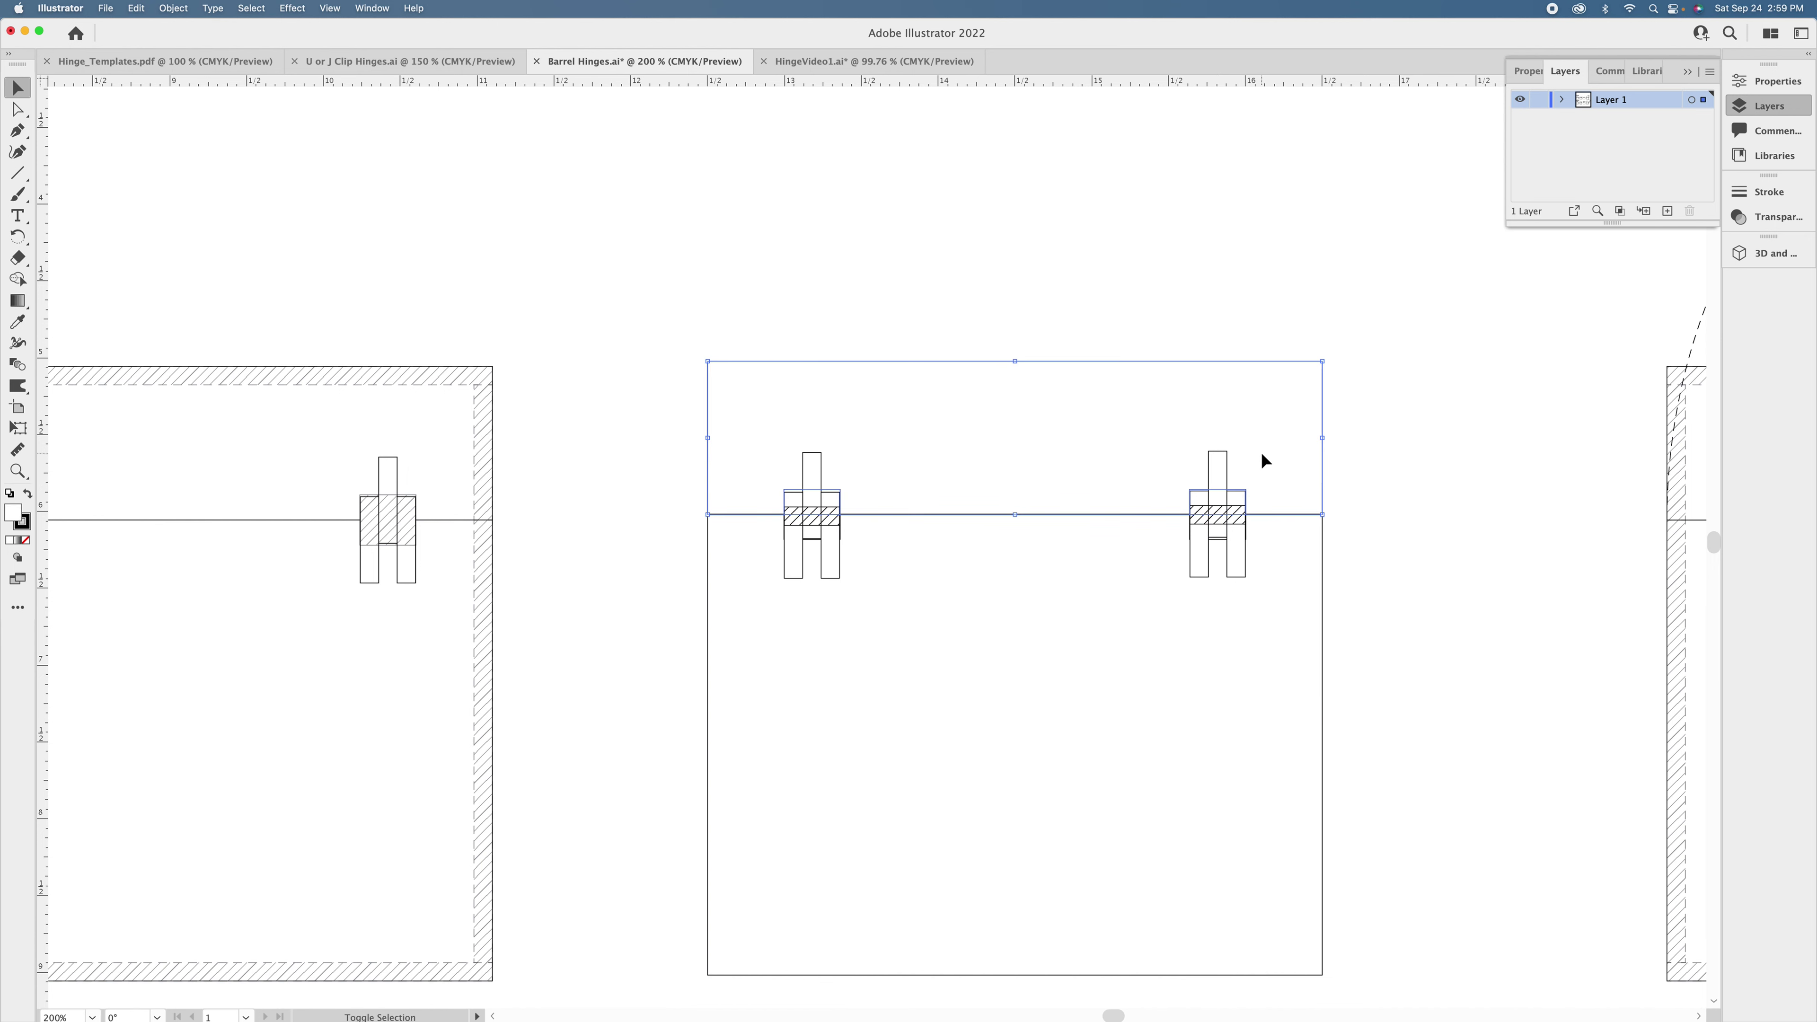
left_click(1015, 279)
key("space")
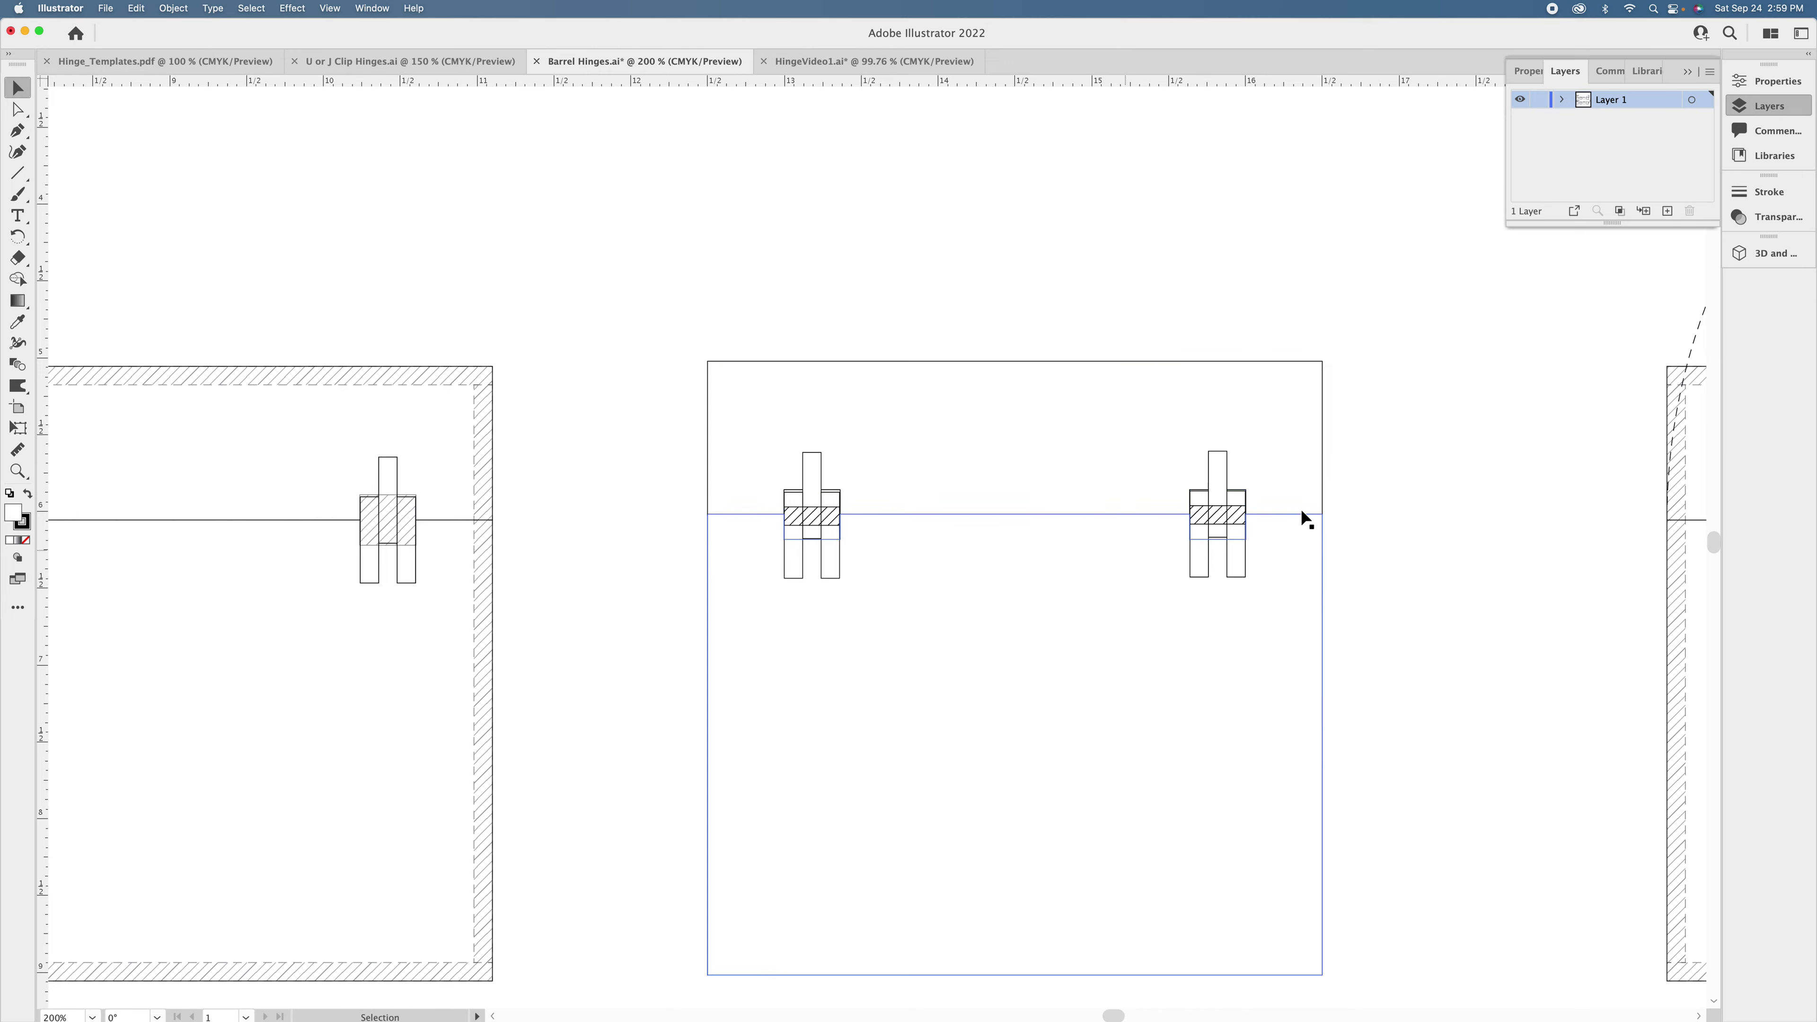
Examine the open lid and its hinge piece in the Clip Barrel Hinge's open-lid diagram at 150% zoom.
key("space")
left_click_drag(1273, 500, 948, 526)
key("space")
left_click_drag(1155, 528, 953, 589)
key("super+minus")
key("space")
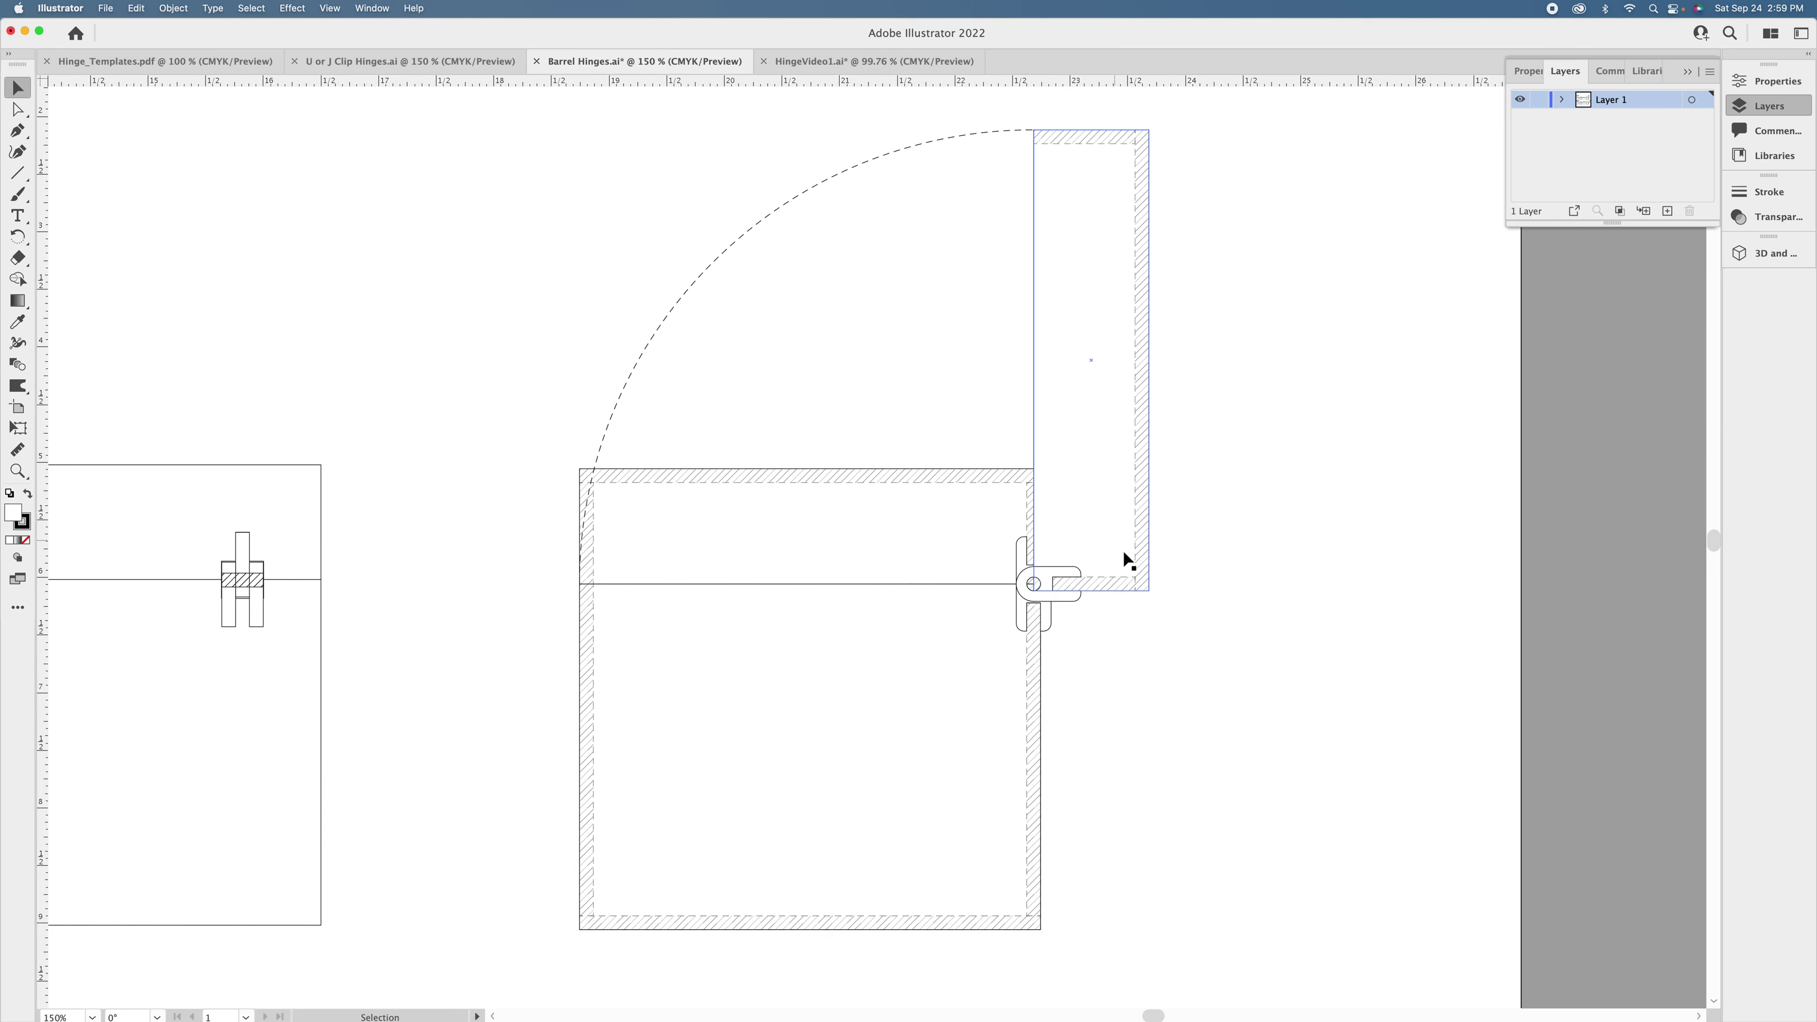
left_click(1053, 602)
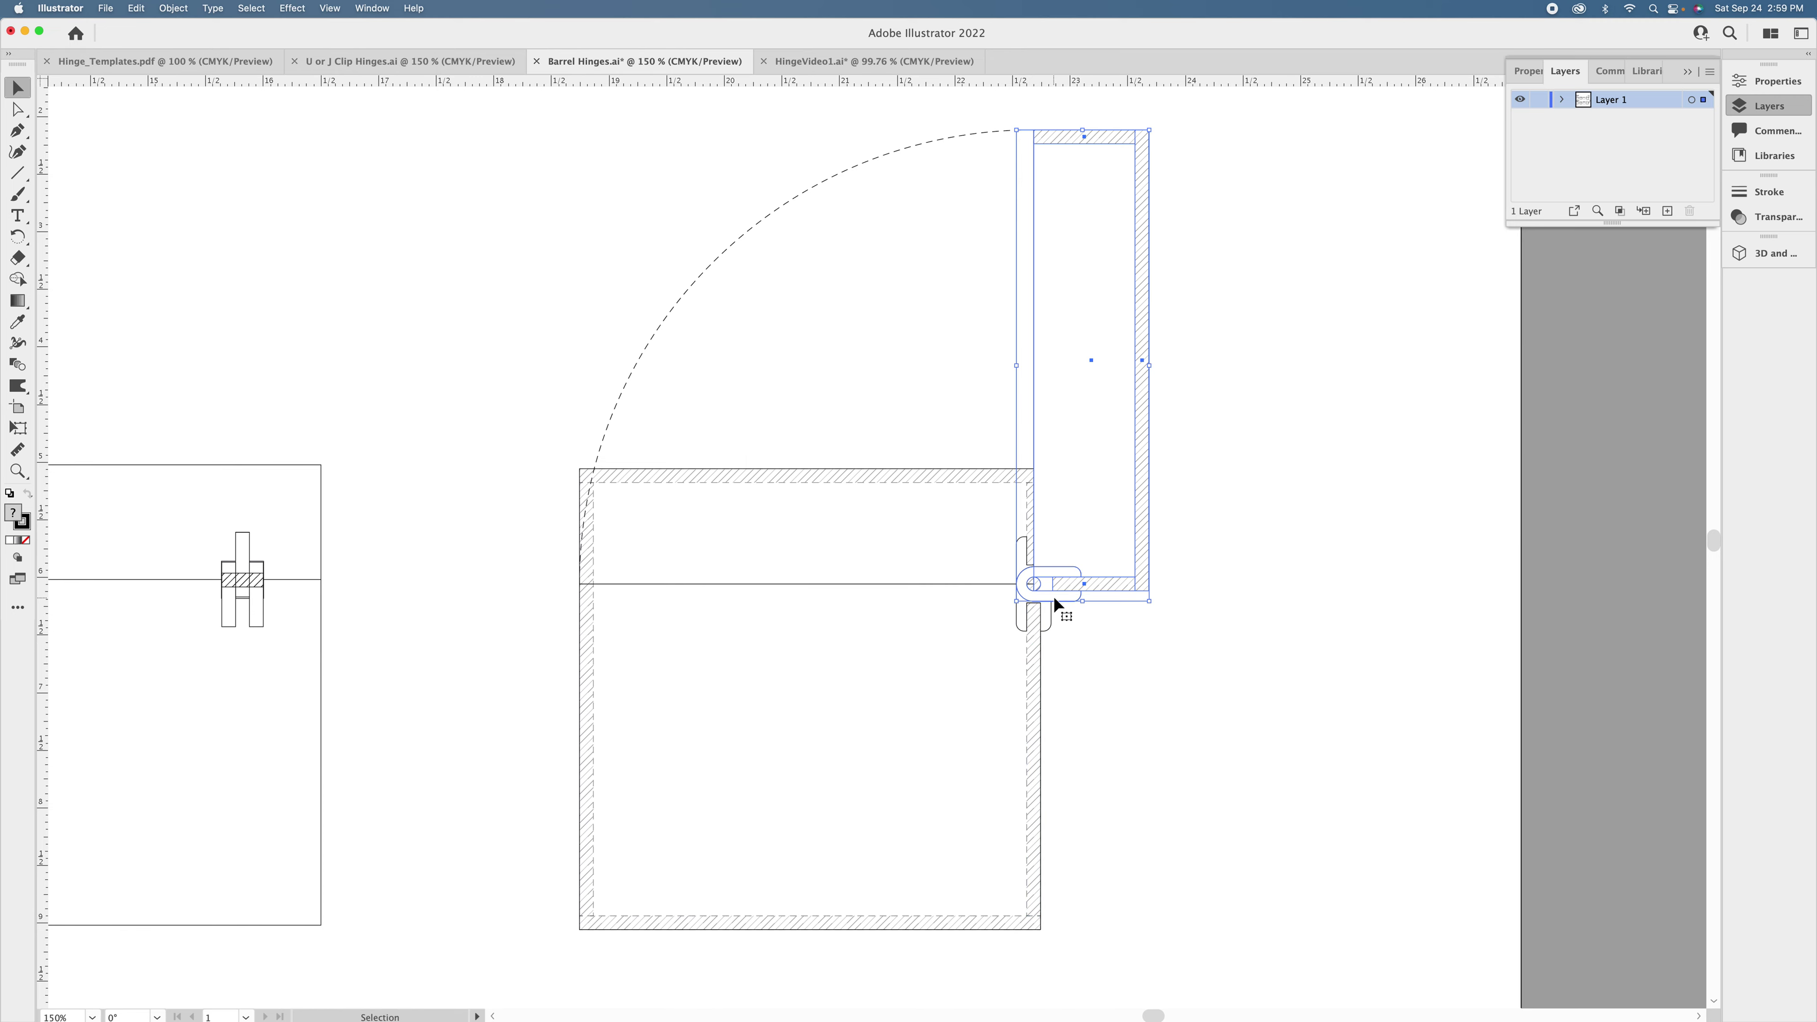
left_click(1220, 601)
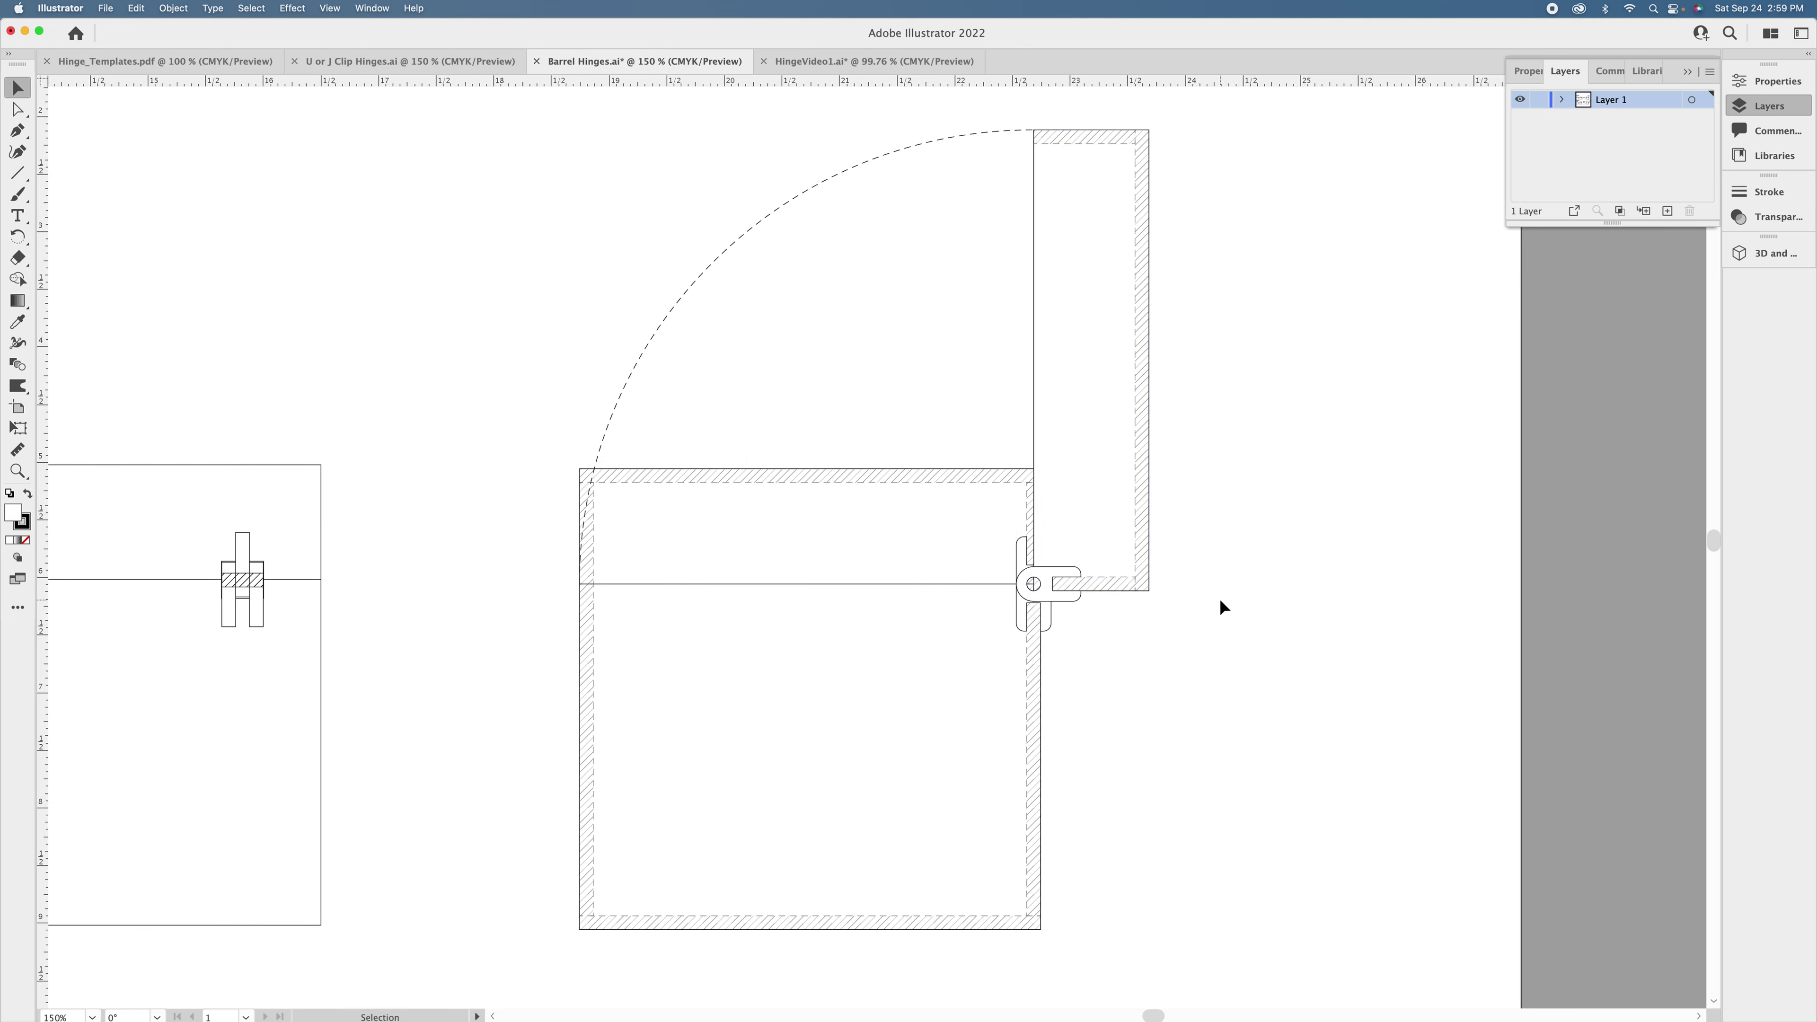
Examine the hinge pieces, pin and mounting holes in the Hidden Barrel Hinge's side and front views.
left_click_drag(600, 657, 1117, 565)
scroll(1117, 566, "down", 15)
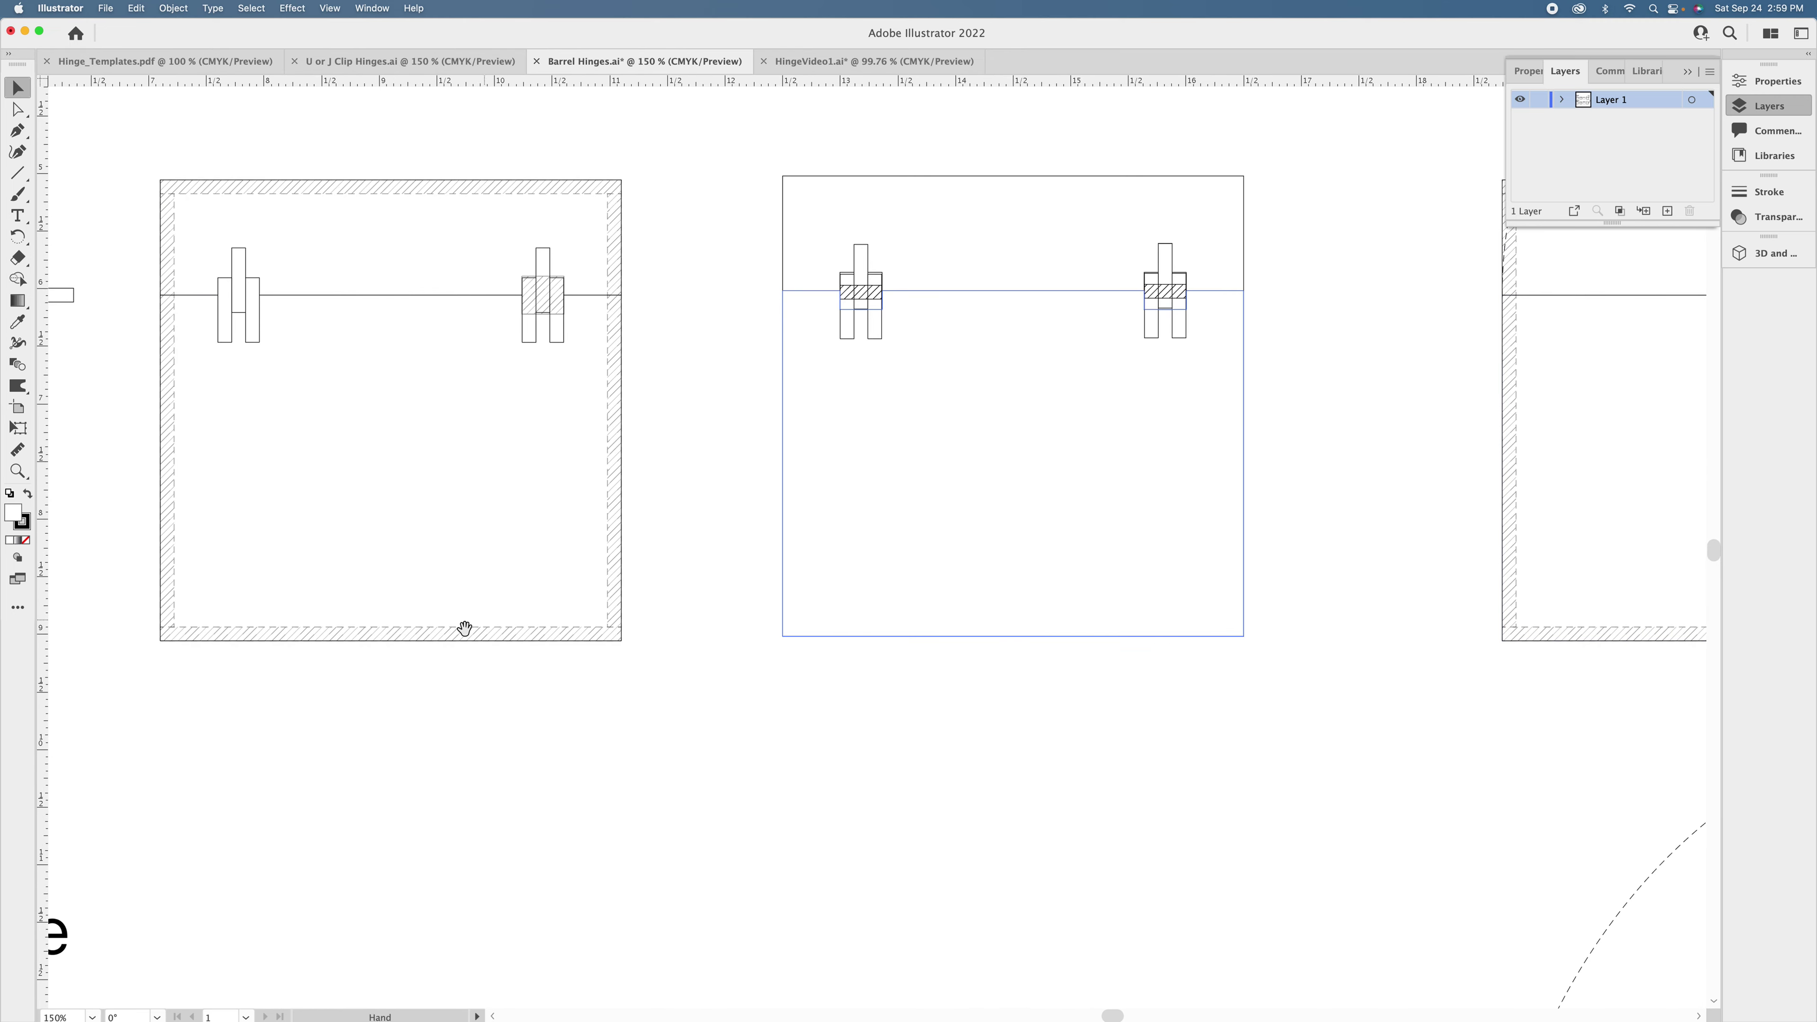
scroll(697, 619, "down", 10)
scroll(697, 618, "left", 6)
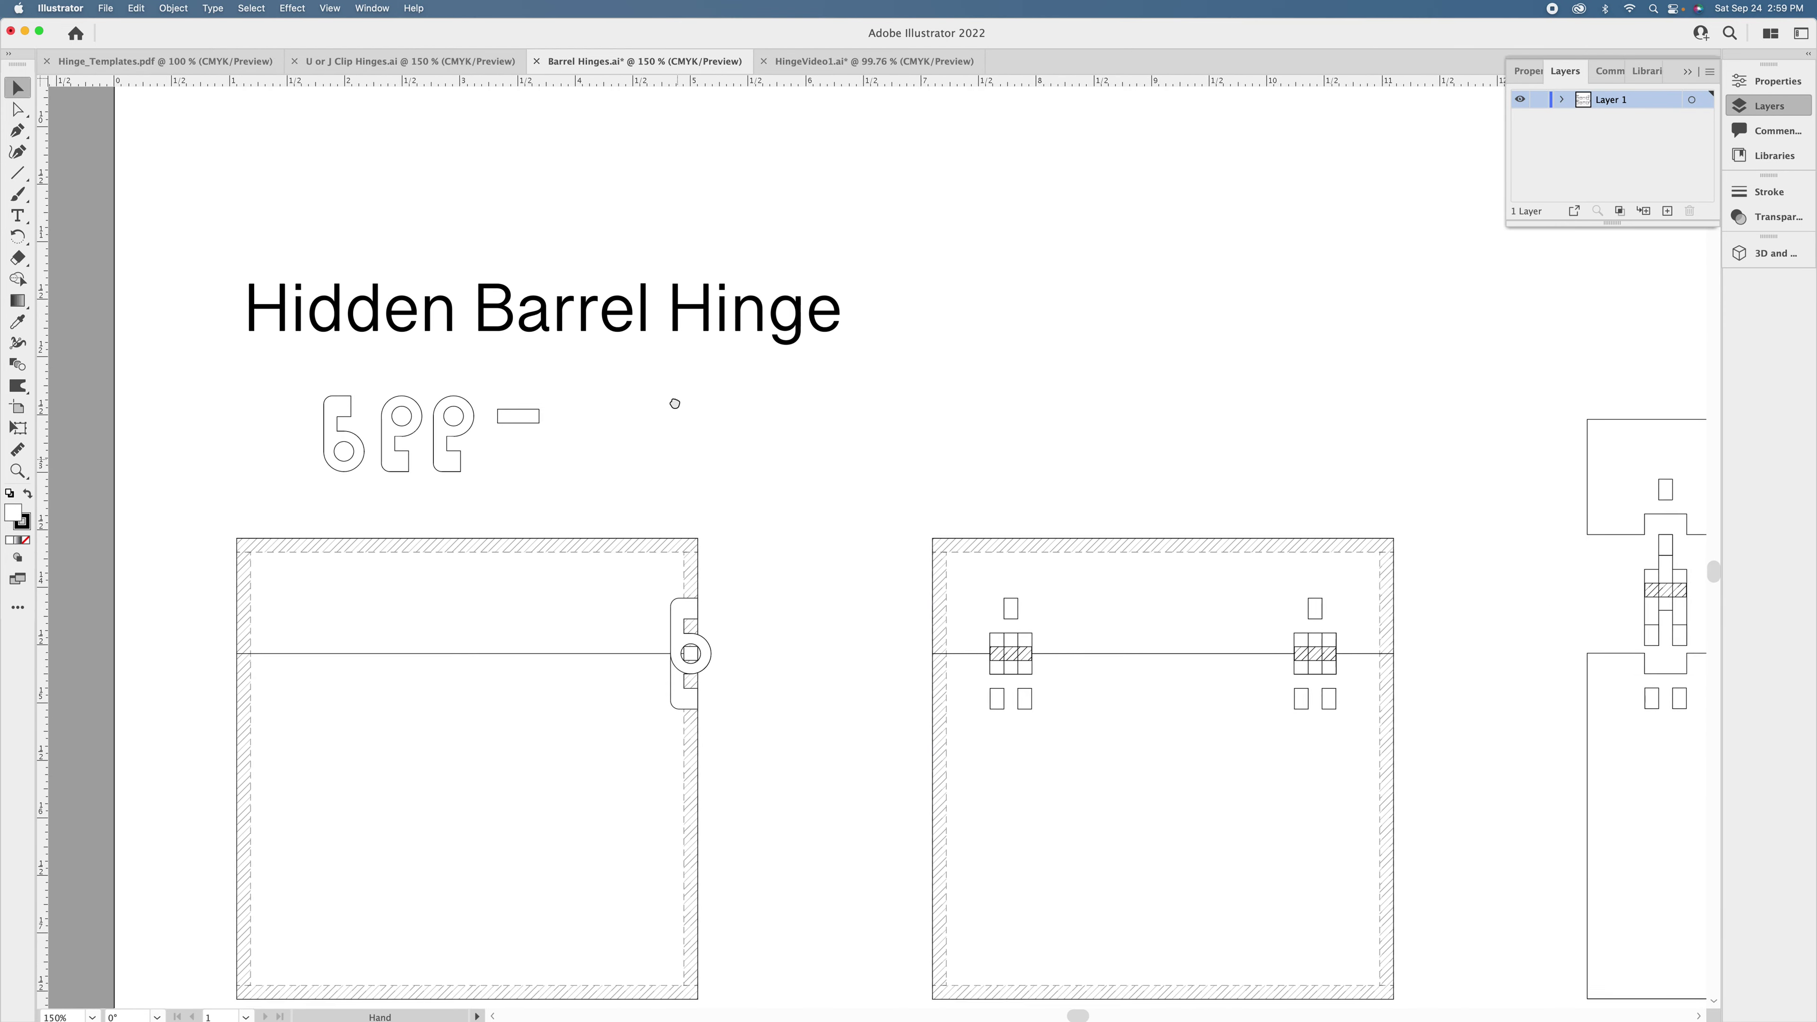
scroll(735, 473, "up", 2)
scroll(735, 472, "right", 1)
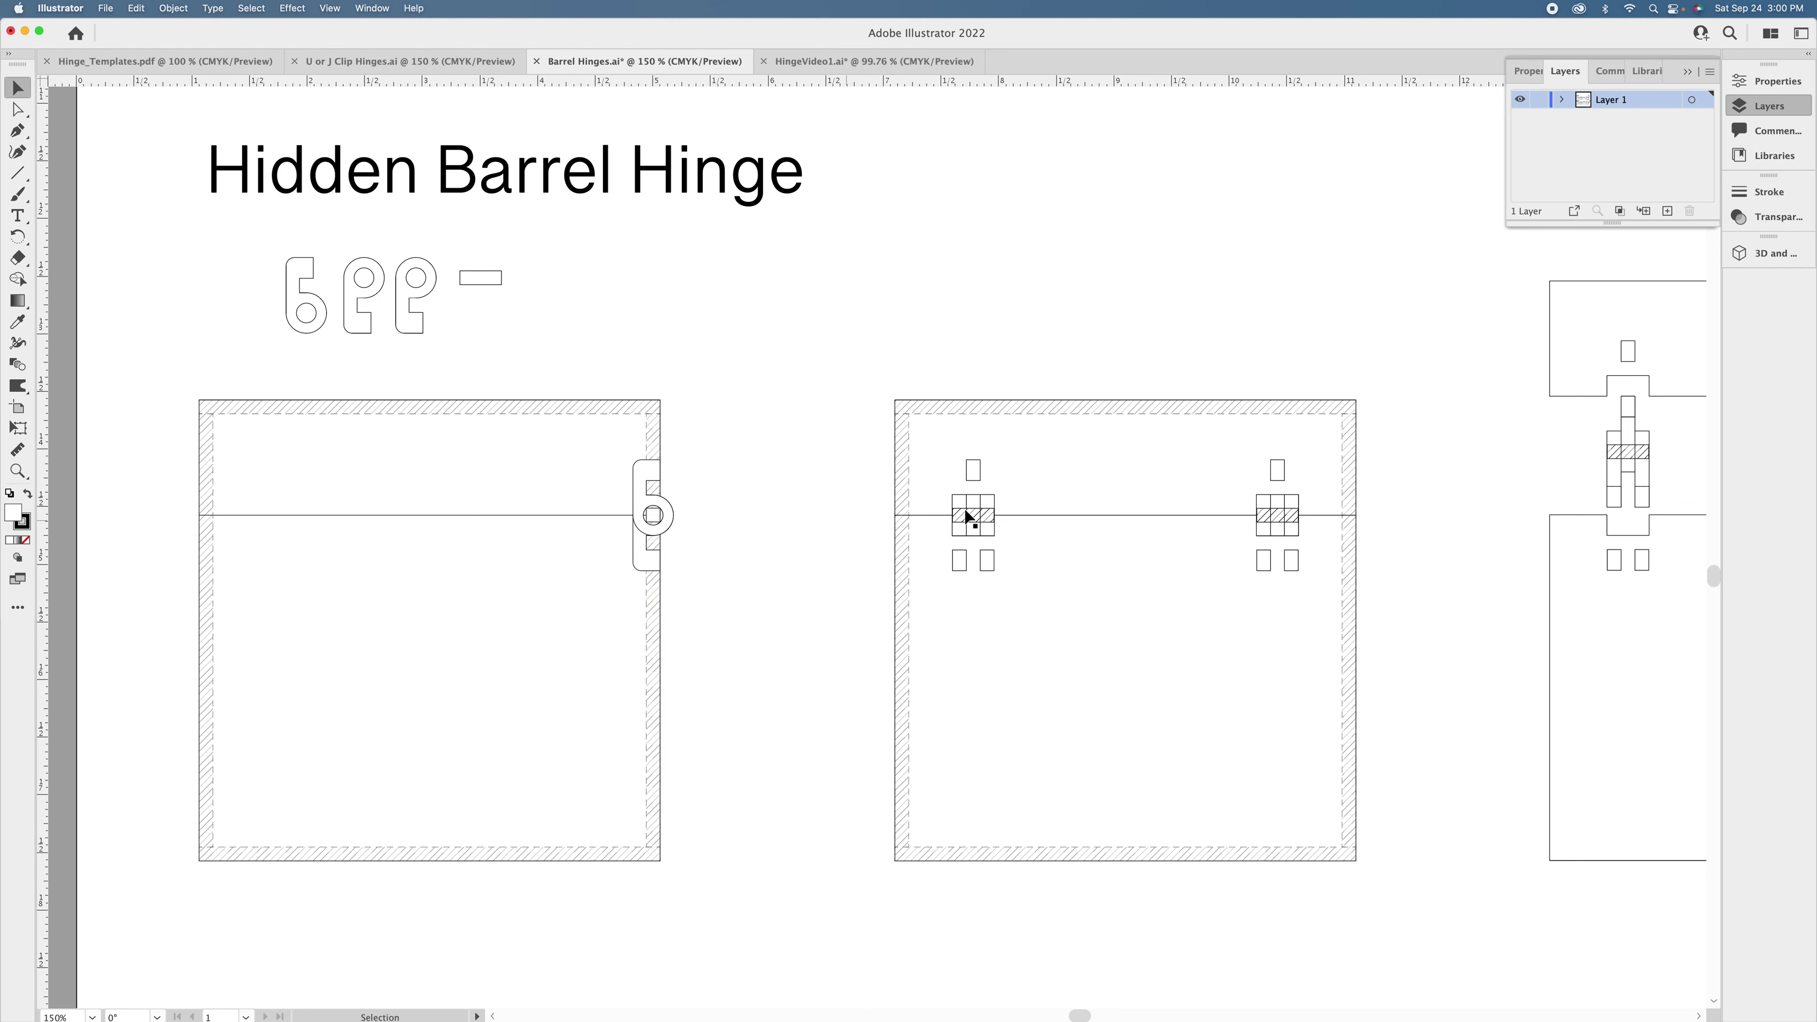
left_click_drag(1026, 506, 979, 504)
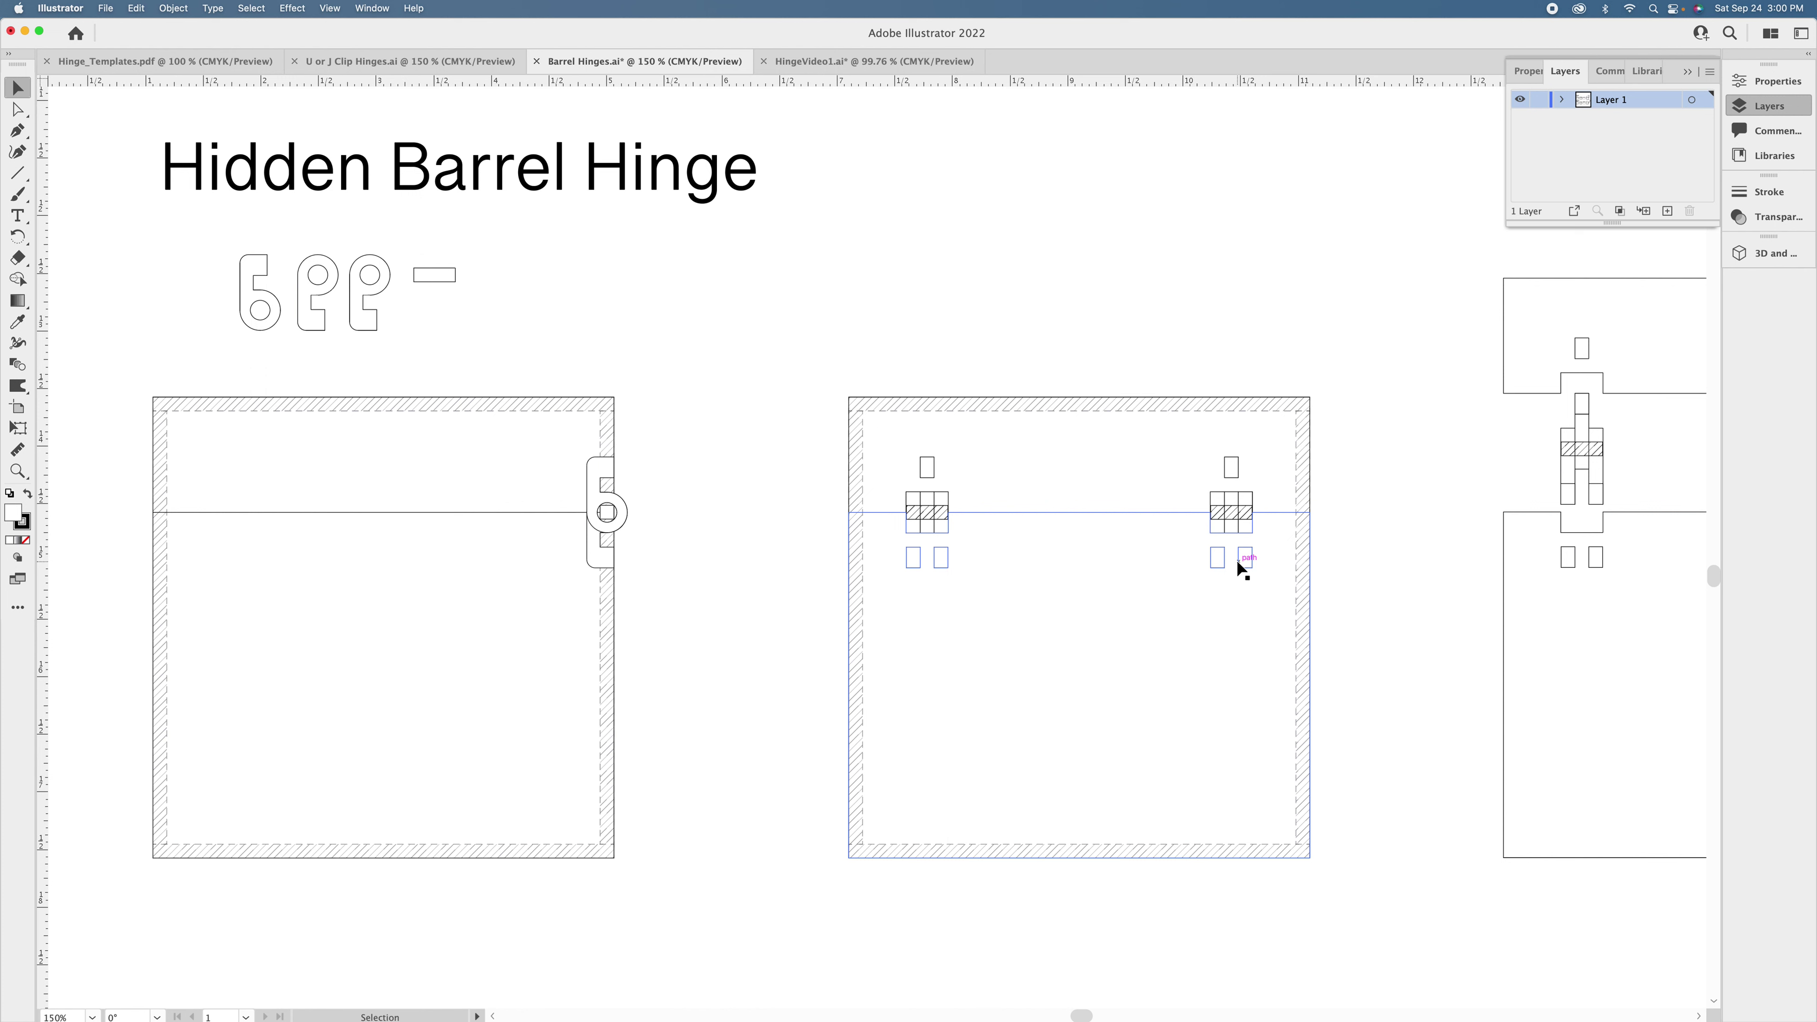
Examine how far the lid swings in the Hidden Barrel Hinge's open-lid diagram.
scroll(1302, 577, "right", 15)
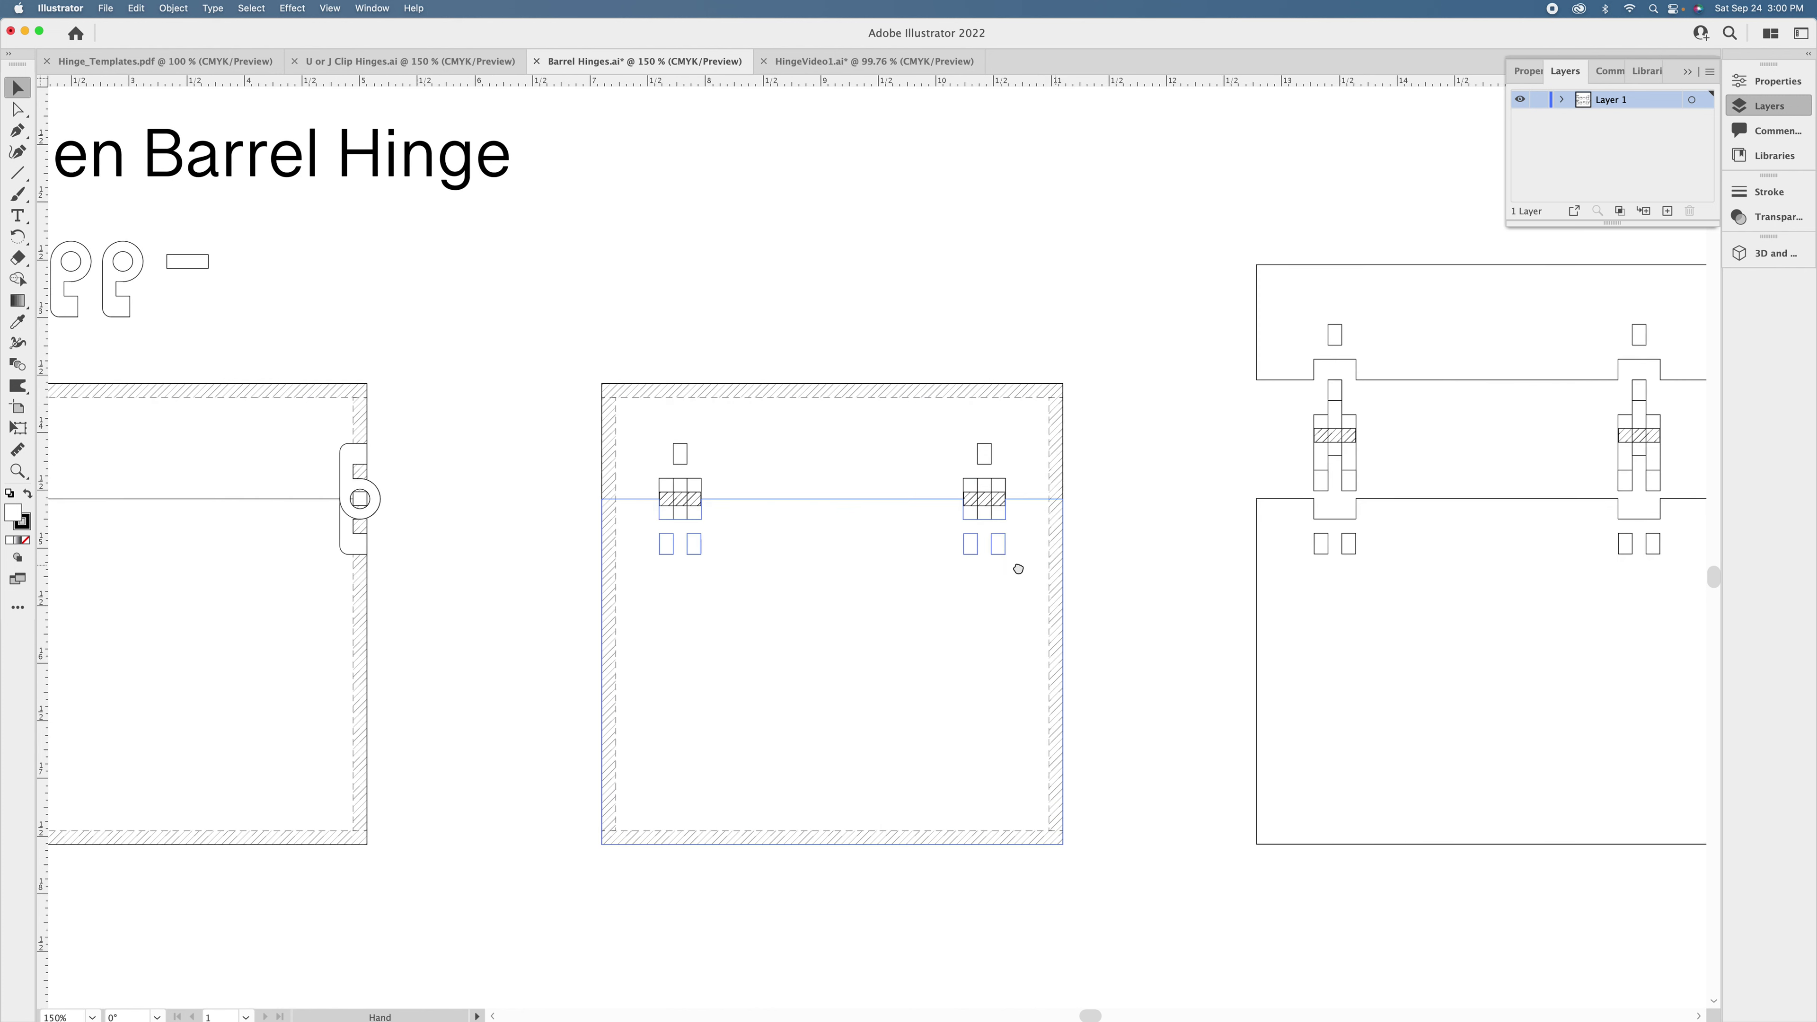
scroll(1297, 548, "right", 10)
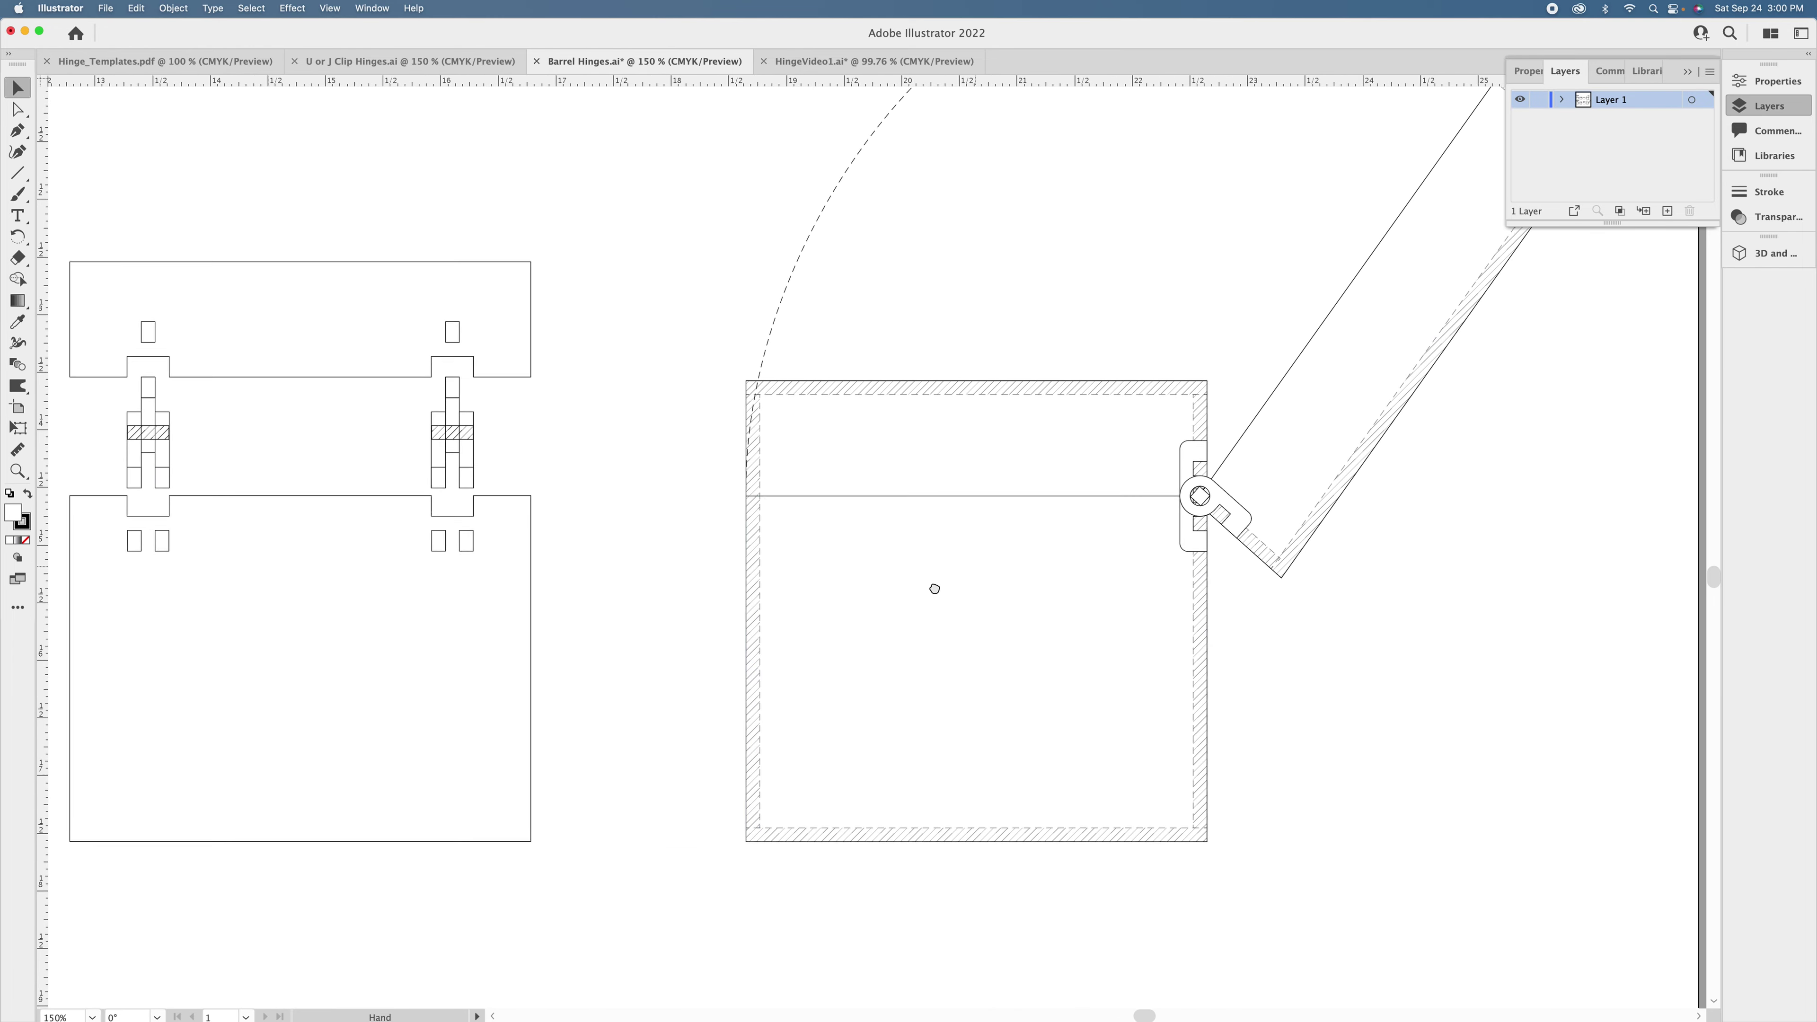
left_click_drag(918, 641, 917, 642)
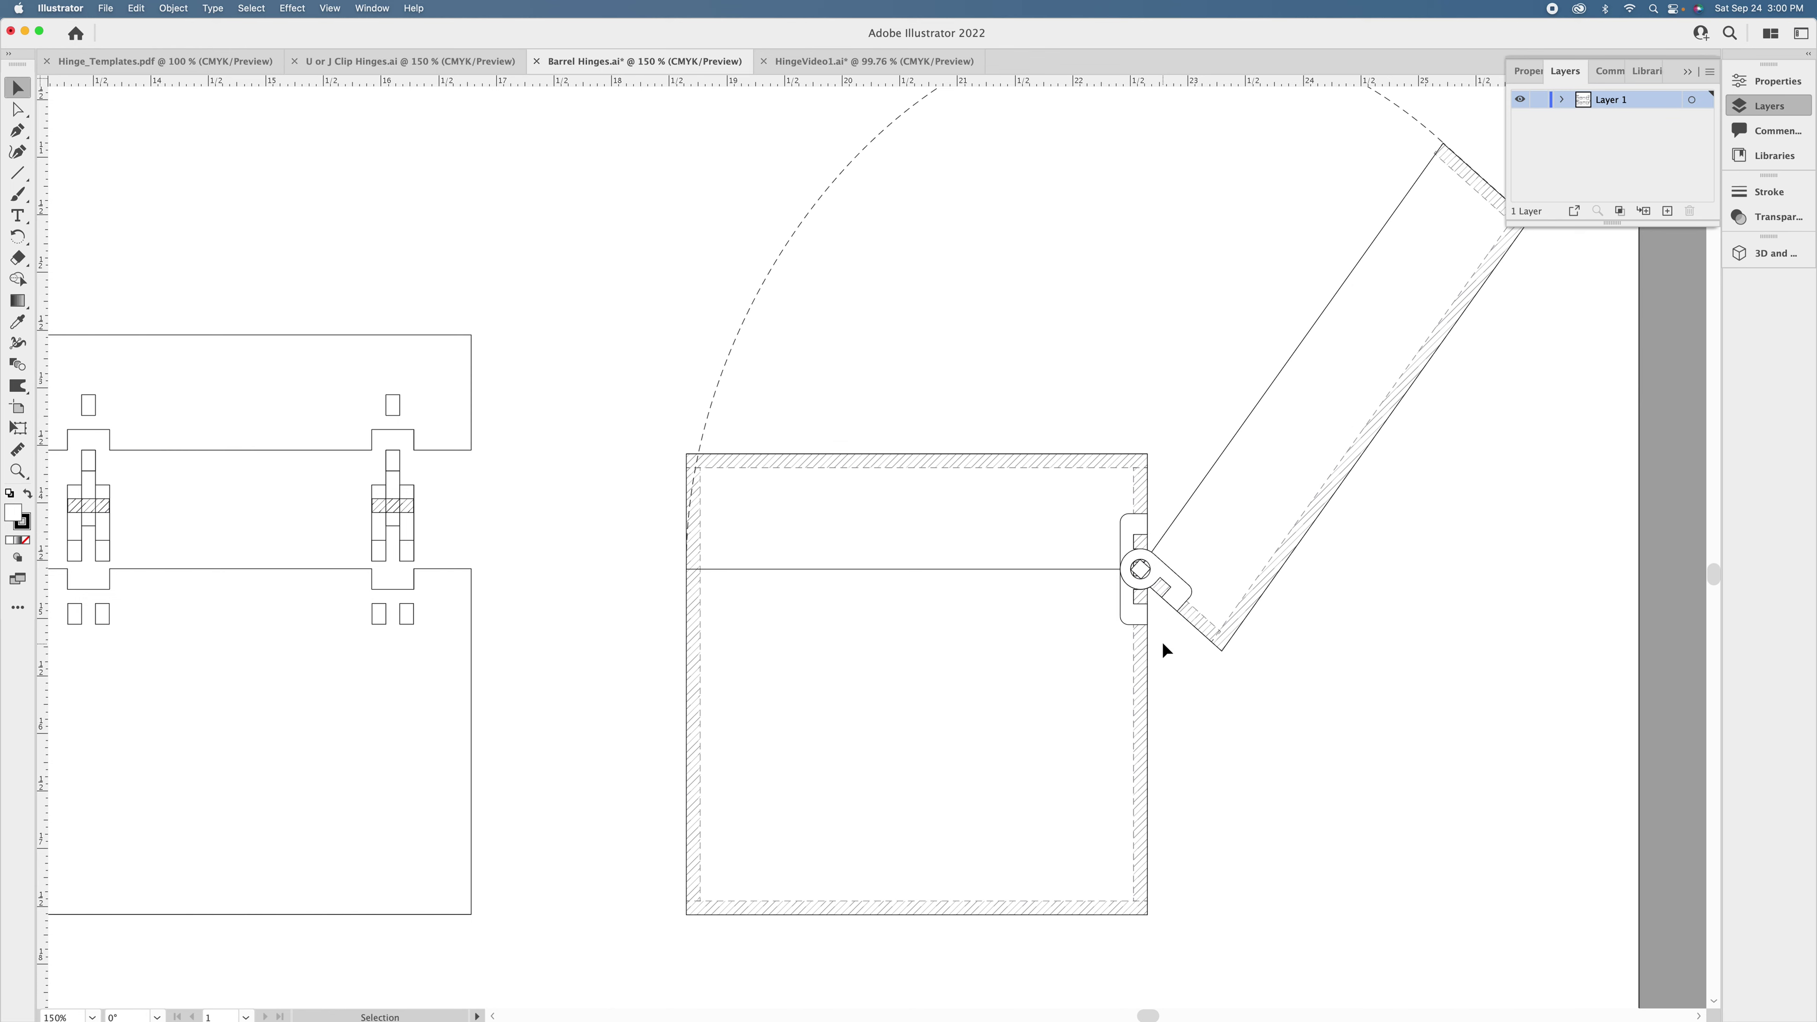
Lower both hidden barrel hinges in the exploded view into the box's notches, aligned with its mounting holes.
scroll(1116, 640, "left", 15)
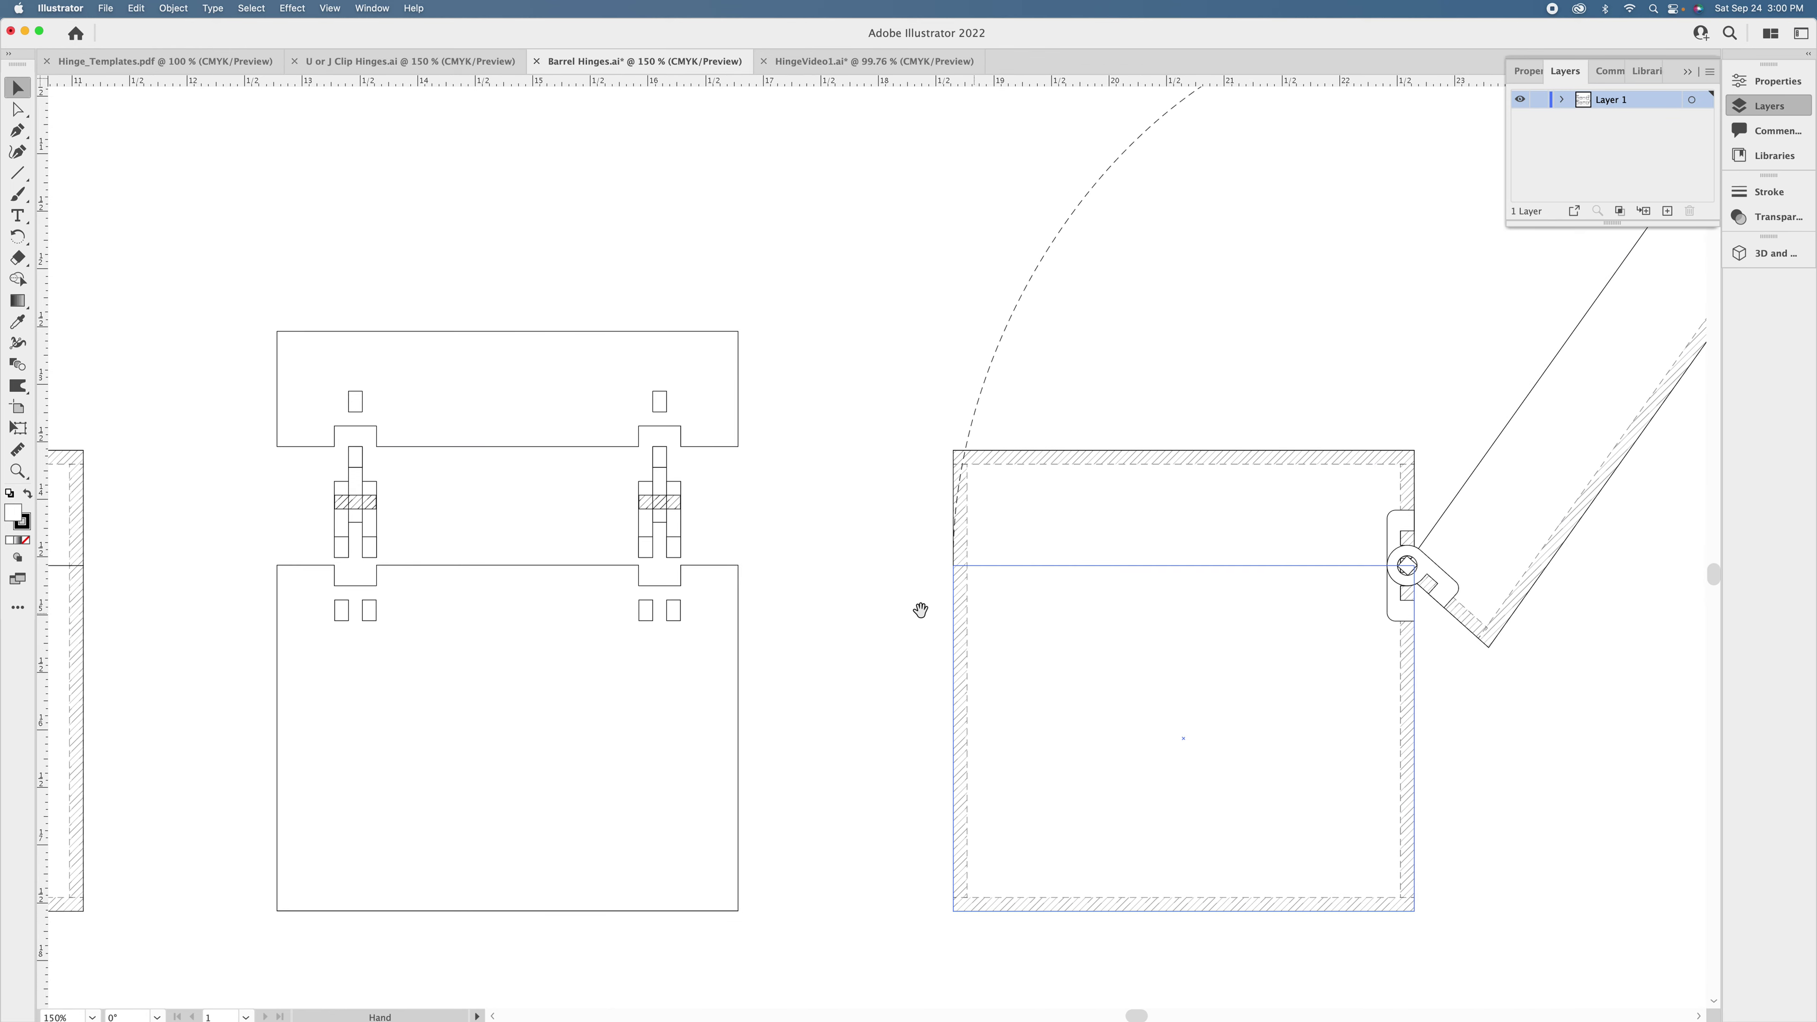
scroll(1007, 566, "left", 4)
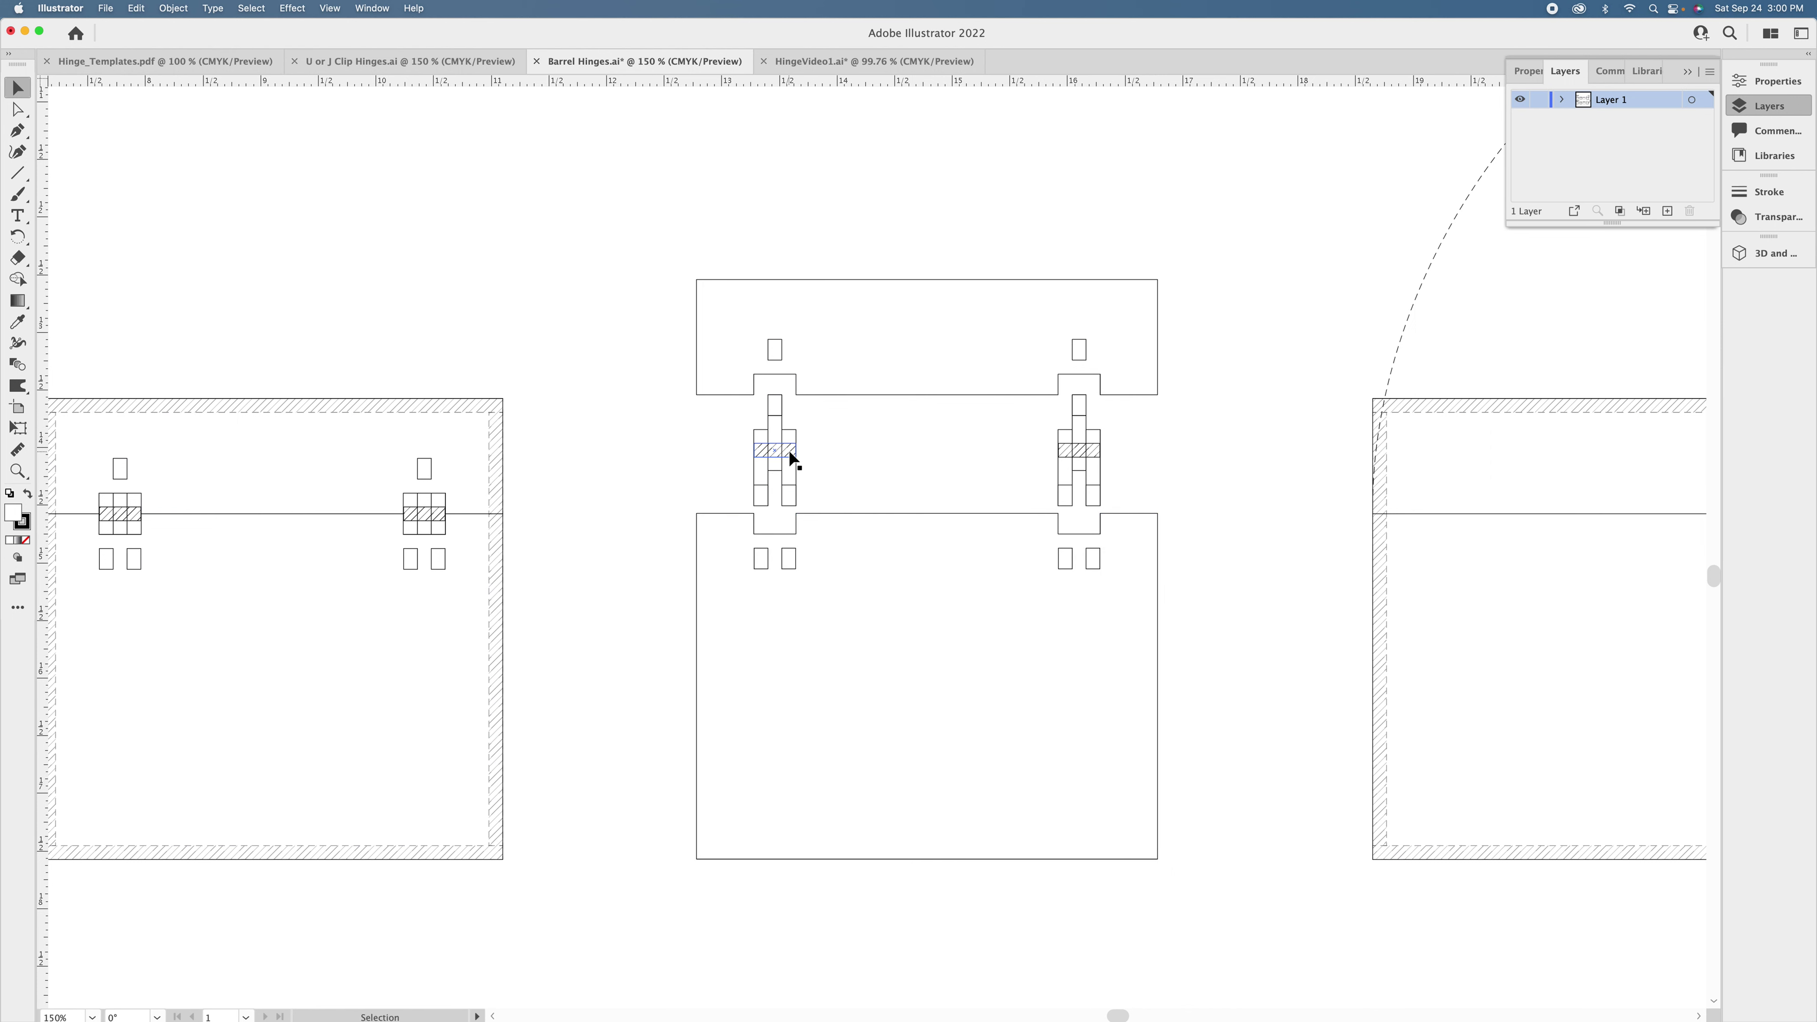
left_click_drag(793, 459, 789, 517)
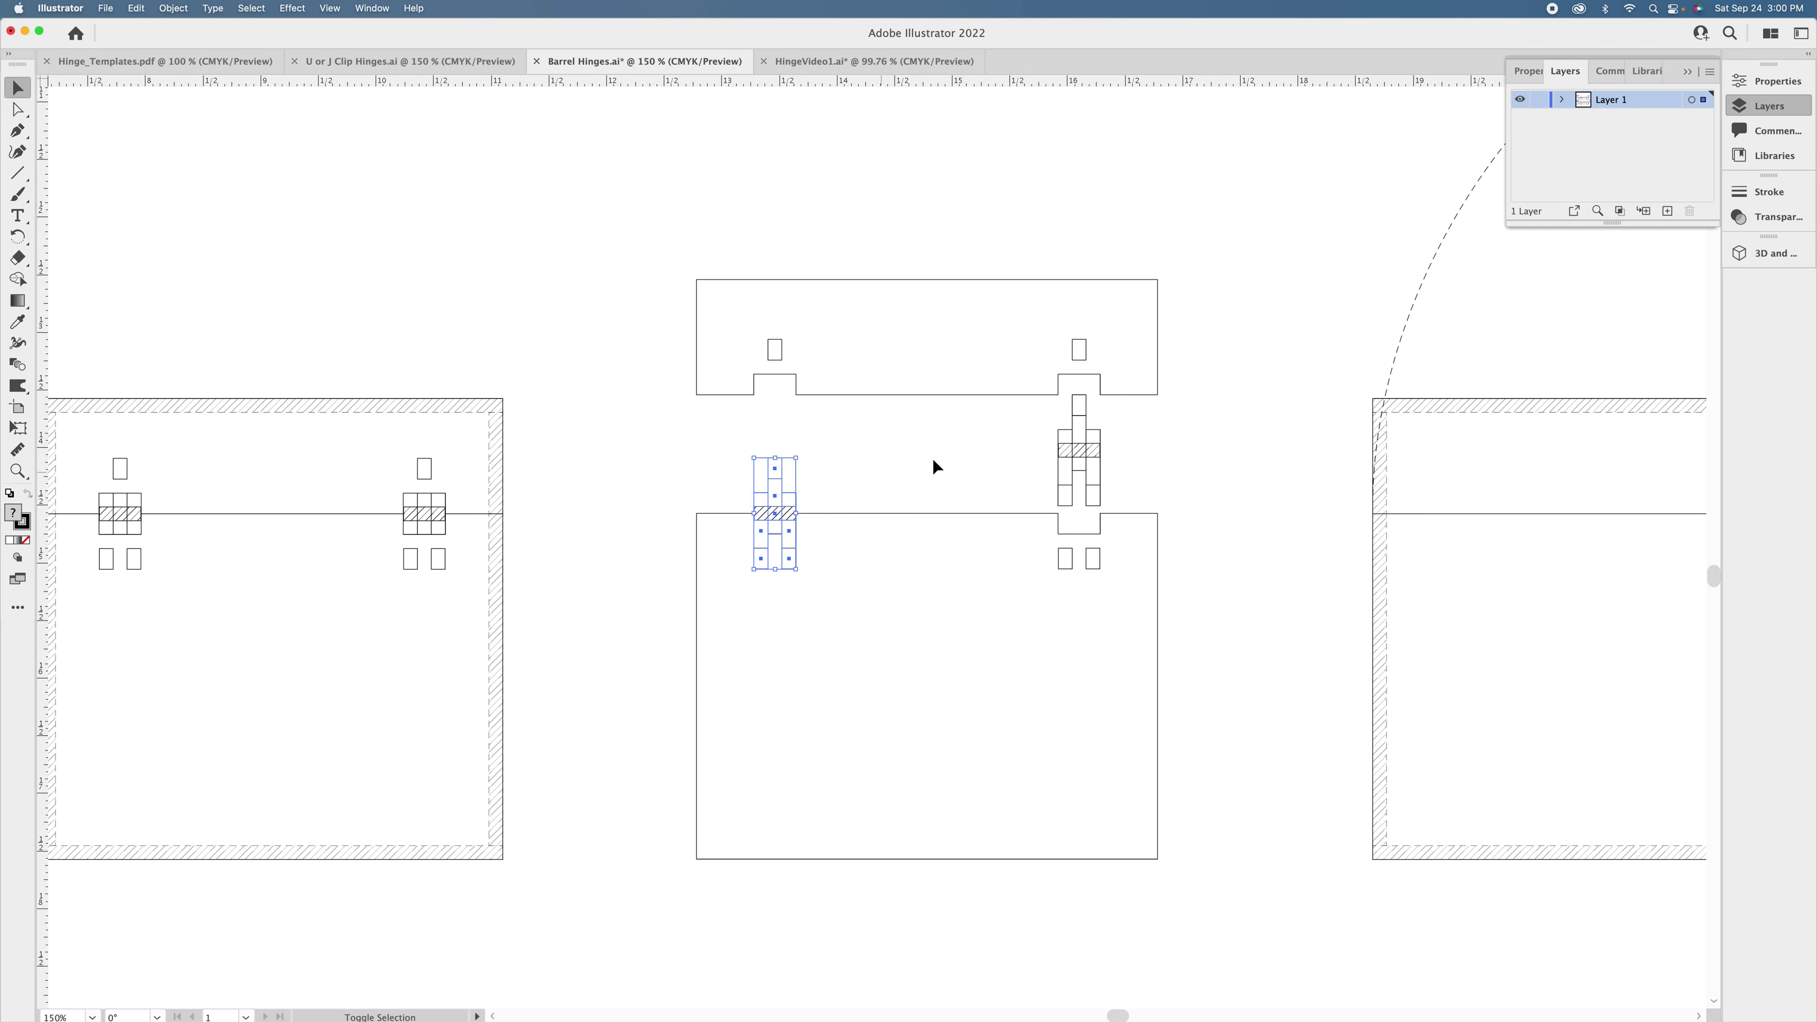
left_click_drag(1099, 462, 1099, 525)
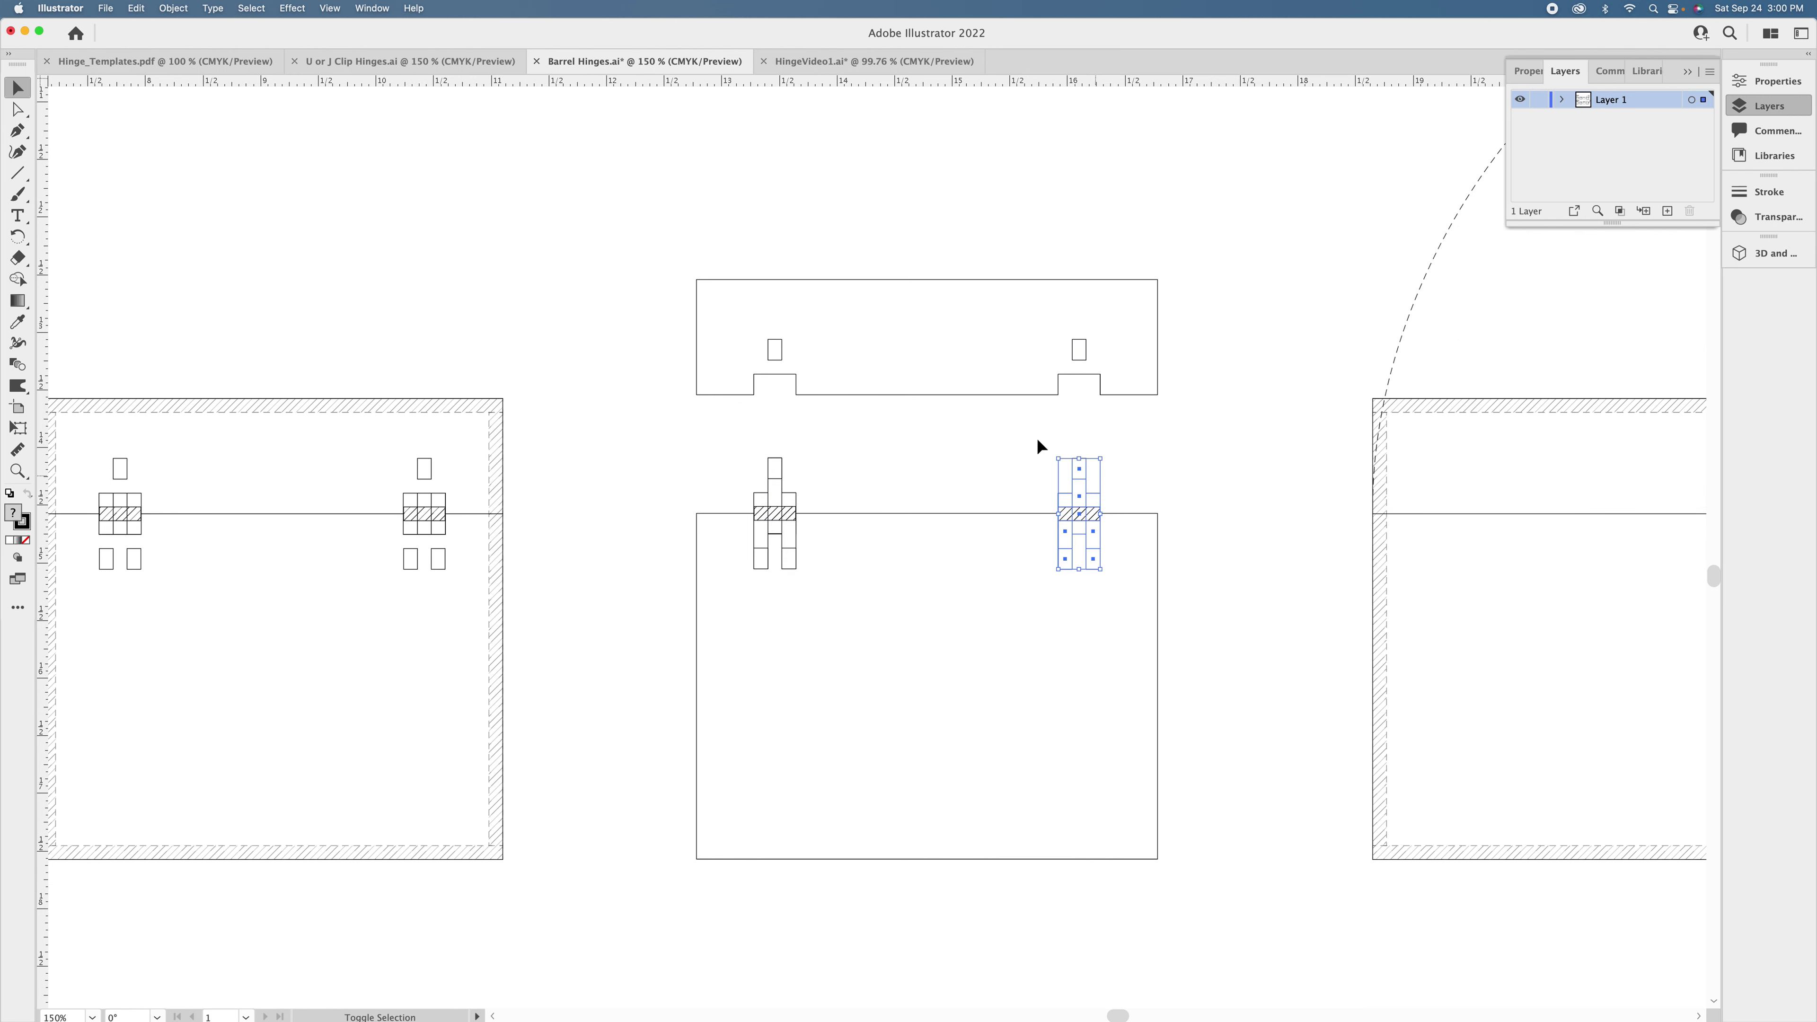
left_click(967, 451)
Lower the exploded view's lid onto the box and send both hidden barrel hinges behind the lid and box.
left_click(1099, 348)
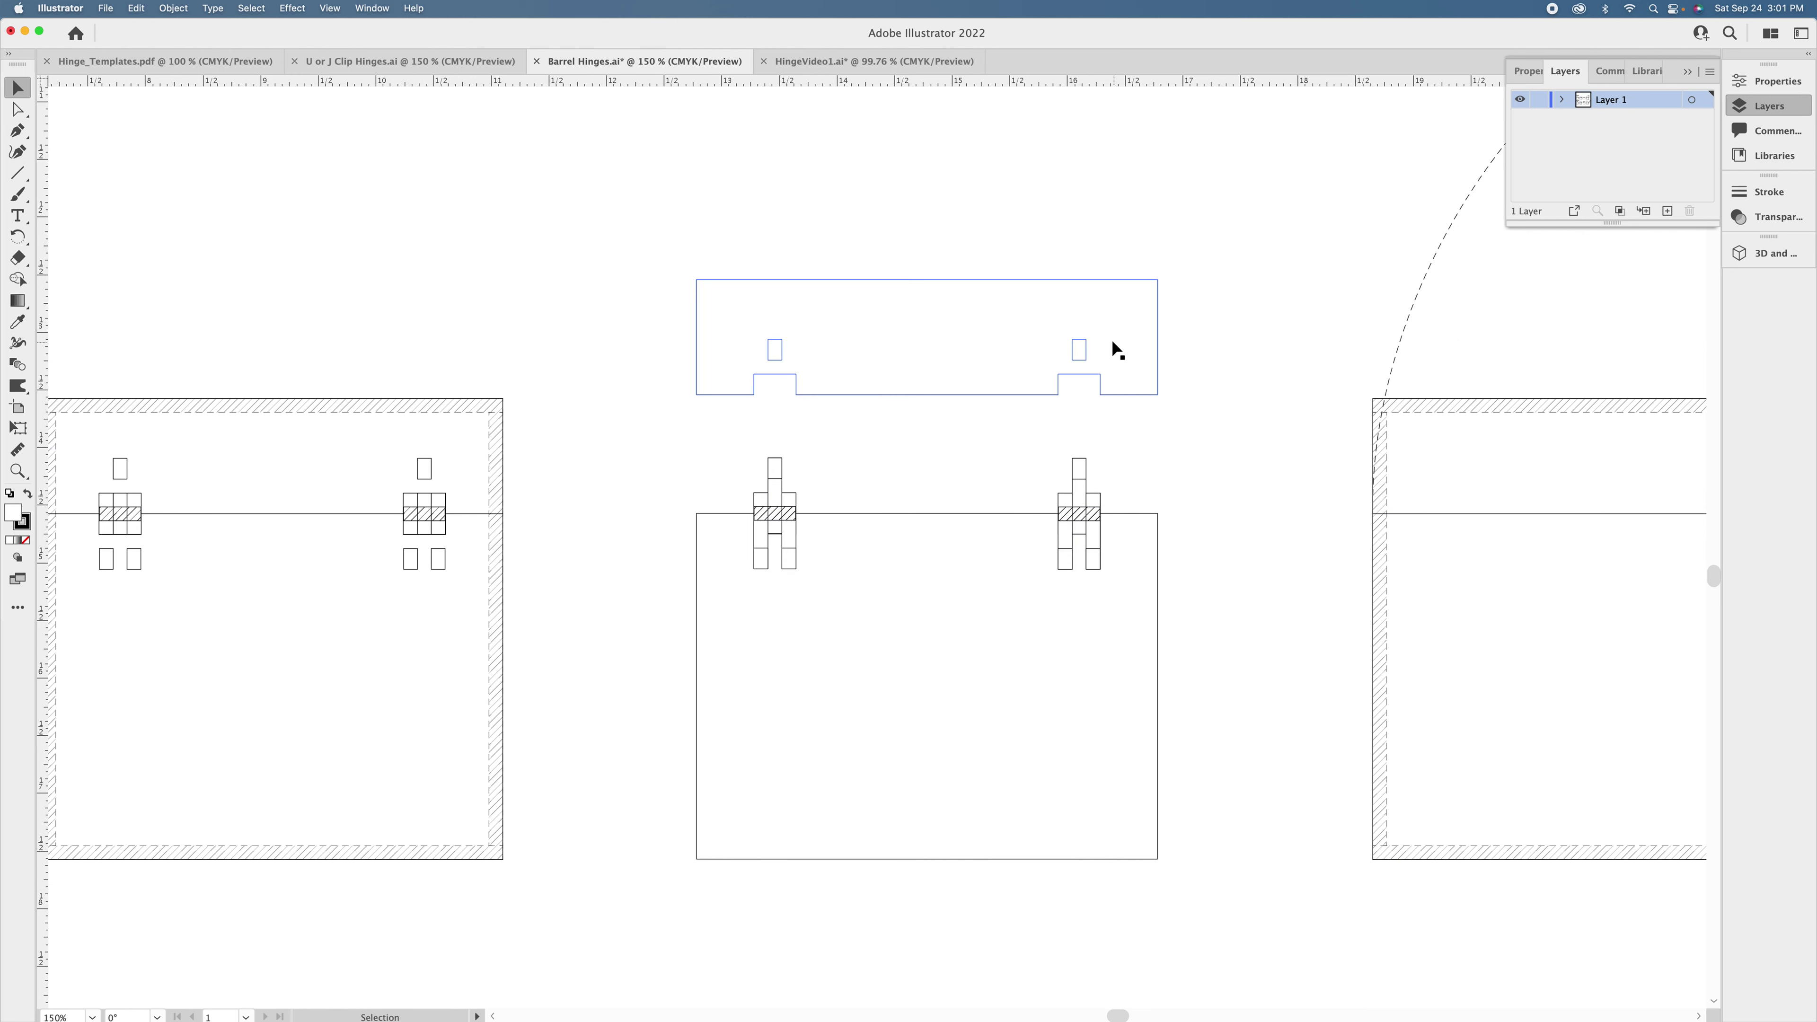
left_click_drag(1114, 336, 1120, 454)
left_click(1086, 523)
left_click(785, 521, "shift")
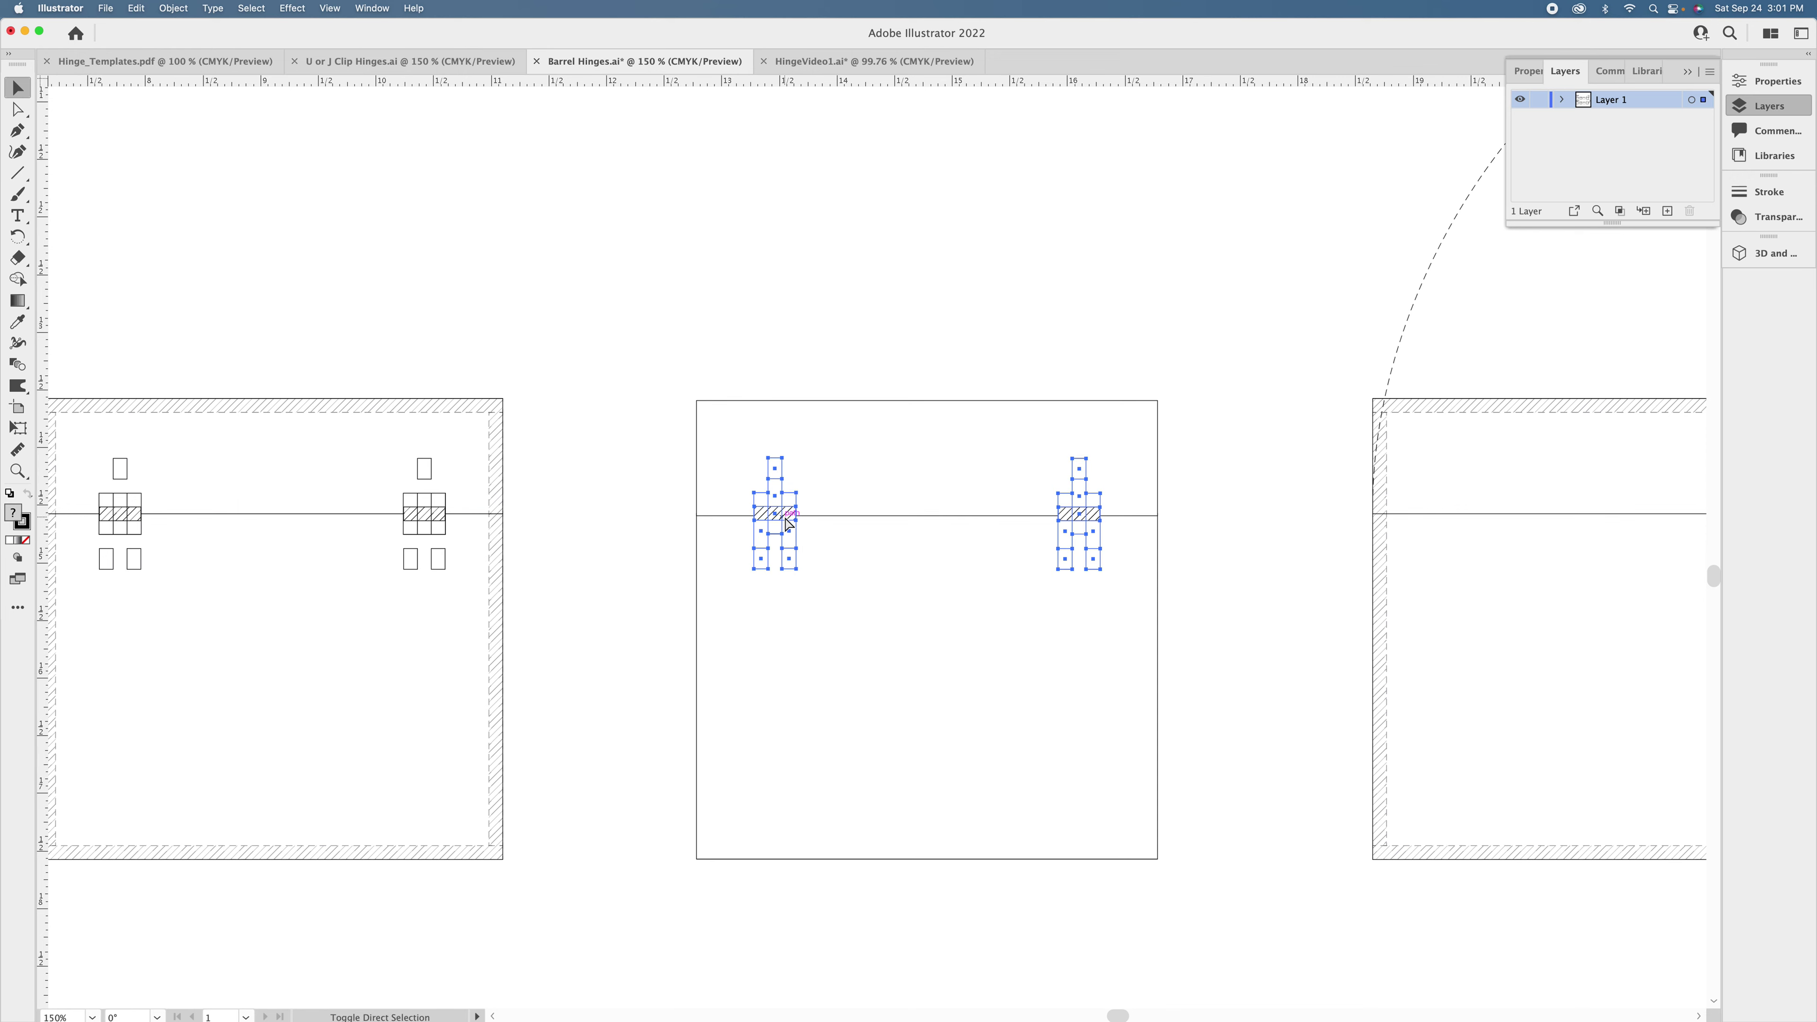
left_click(940, 250)
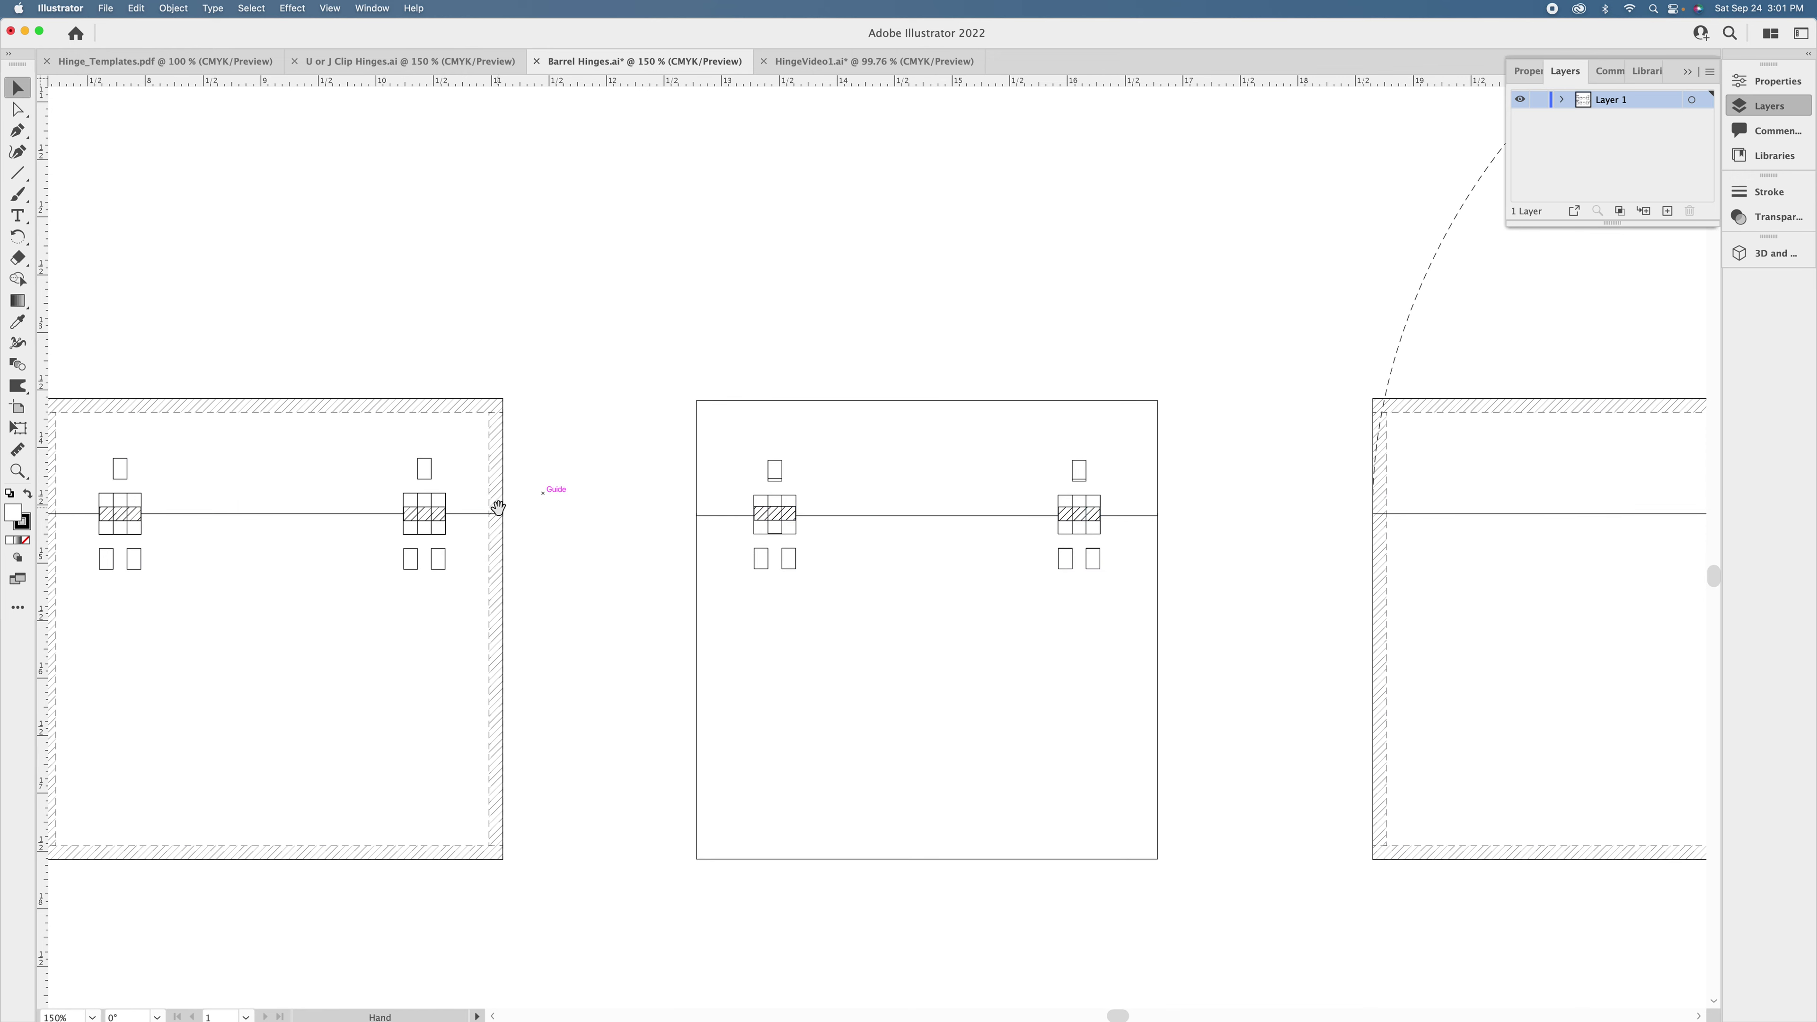
Compare the Hidden Barrel Hinge's side, front and assembled views, zoomed out to 100%.
scroll(495, 507, "left", 10)
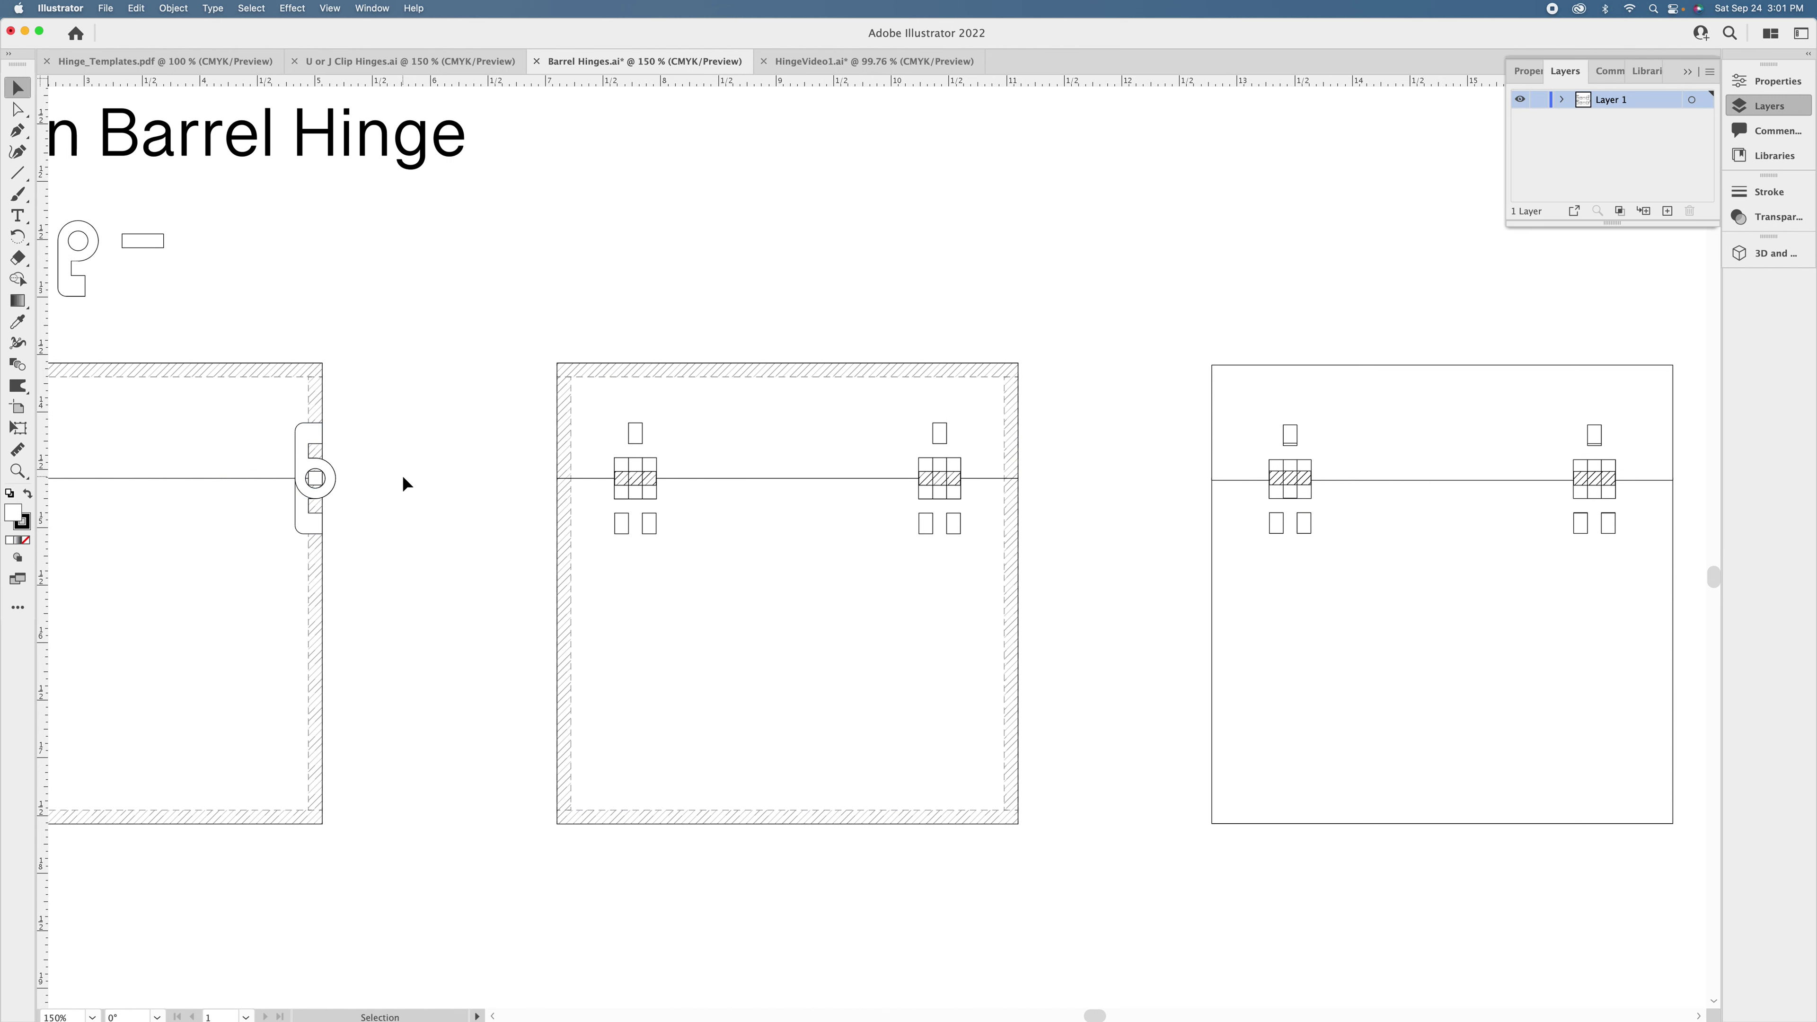
left_click_drag(404, 478, 546, 481)
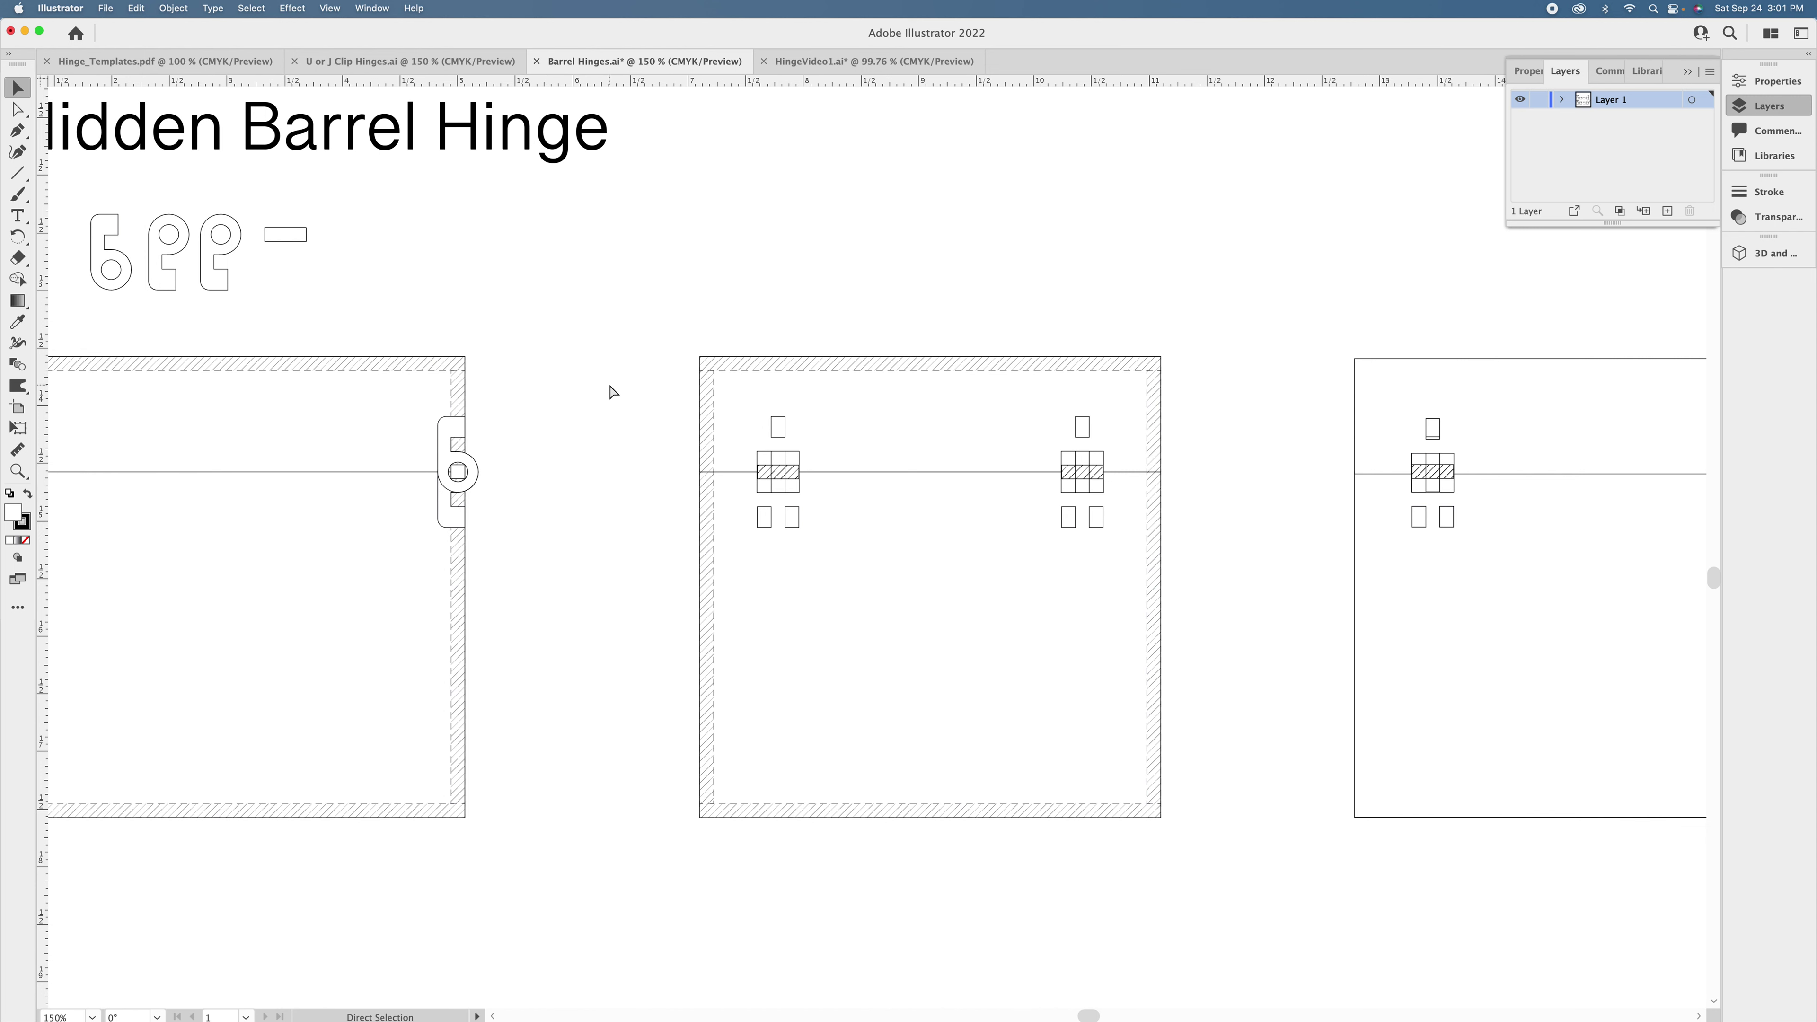
key("super+minus")
left_click_drag(816, 393, 739, 462)
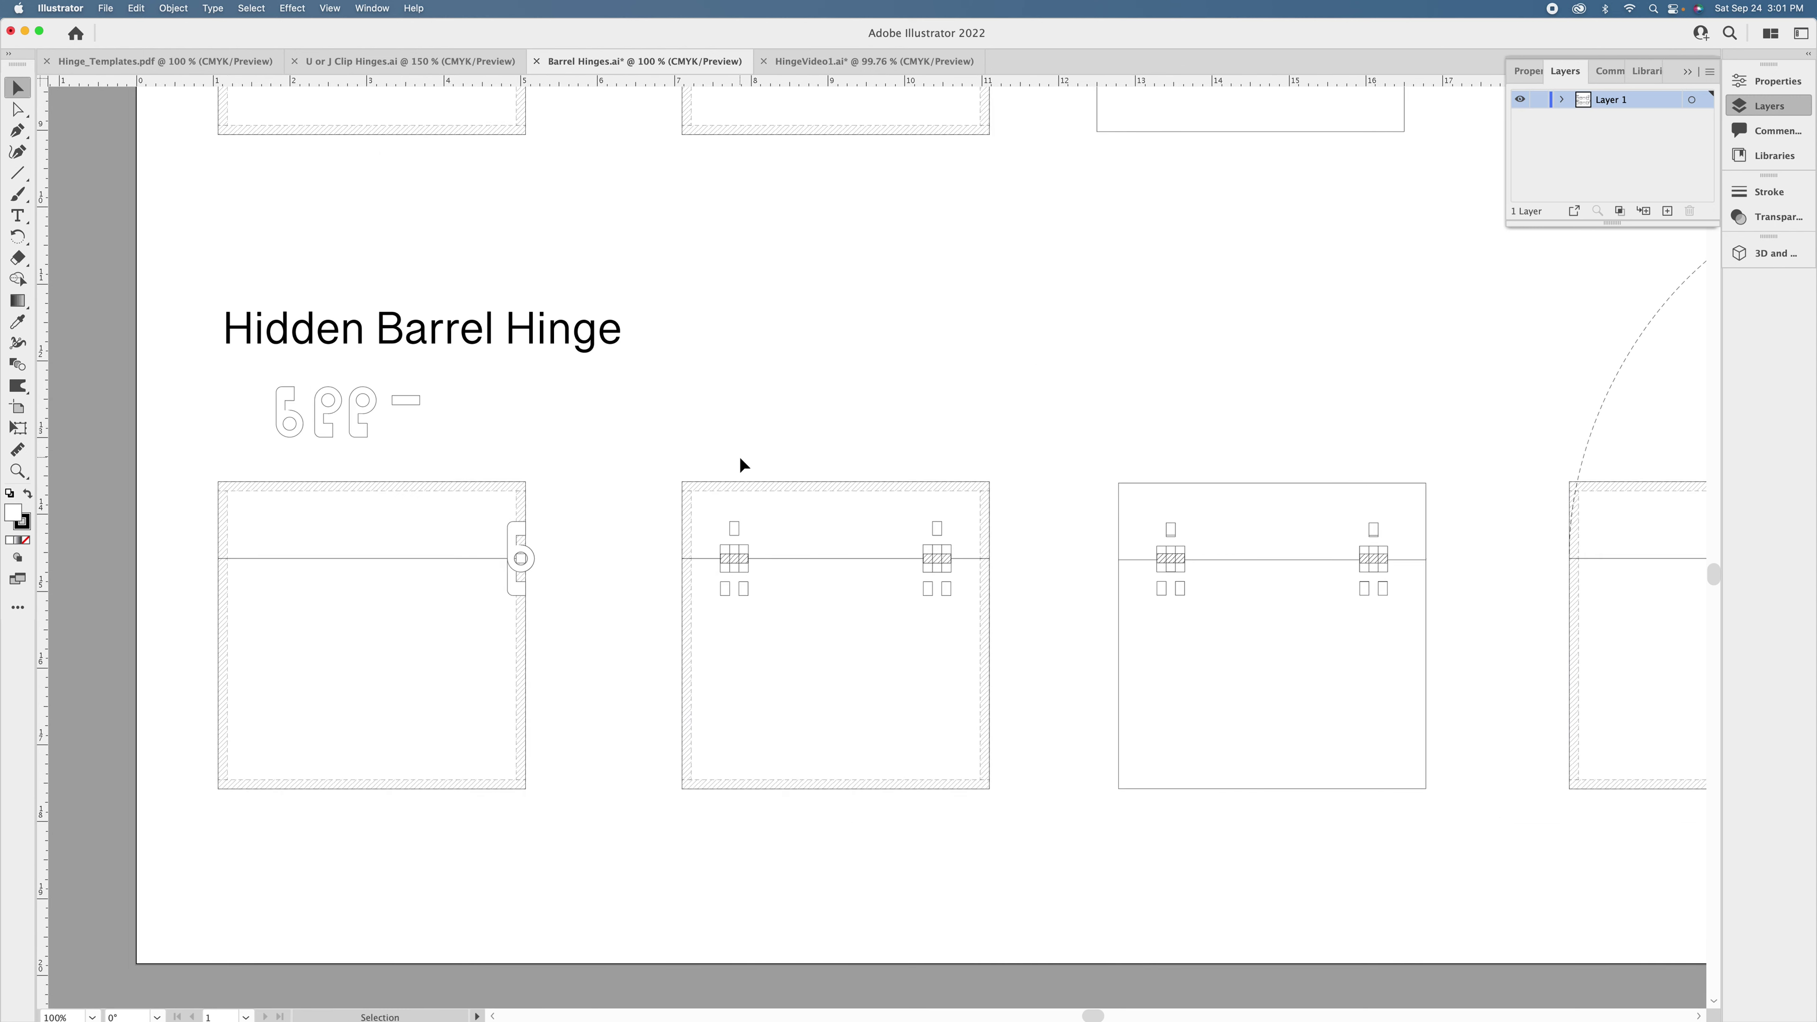
Compare the Clip Barrel and Hidden Barrel Hinge drawings at 66.67% zoom, and switch to the Hinge_Templates.pdf document.
key("super+minus")
left_click_drag(888, 423, 736, 542)
left_click_drag(875, 453, 891, 545)
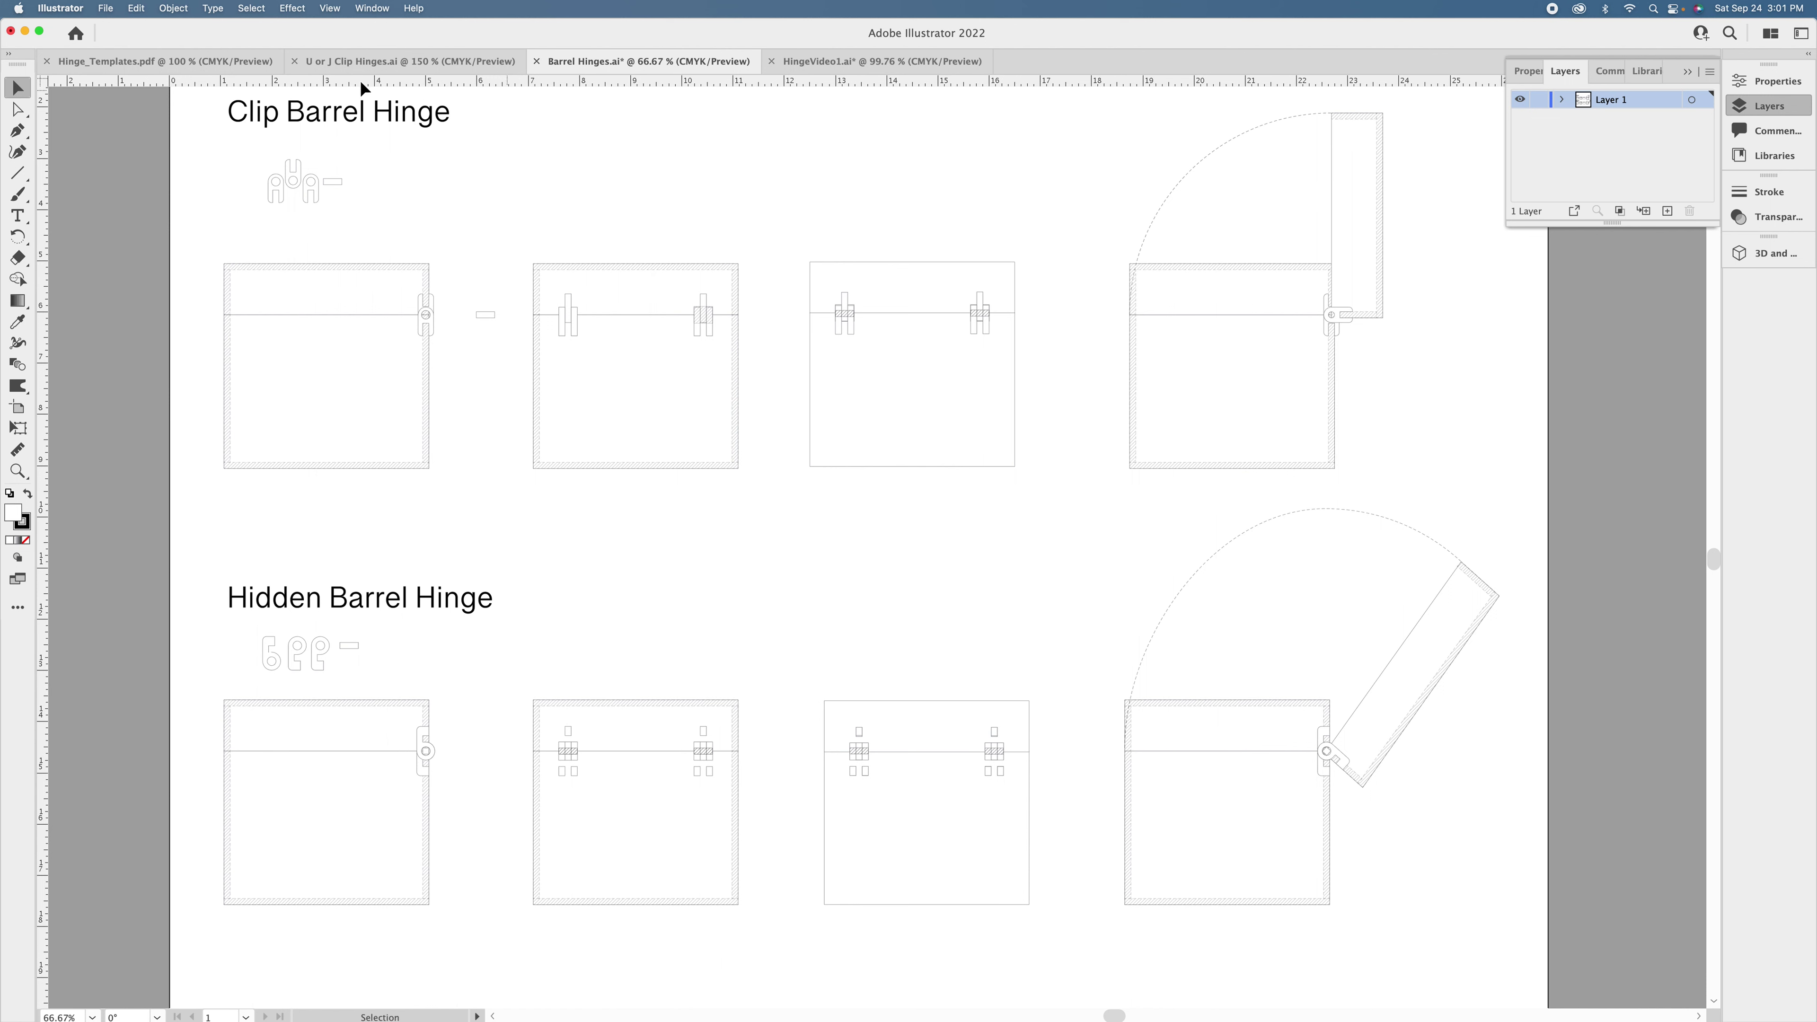
left_click(224, 63)
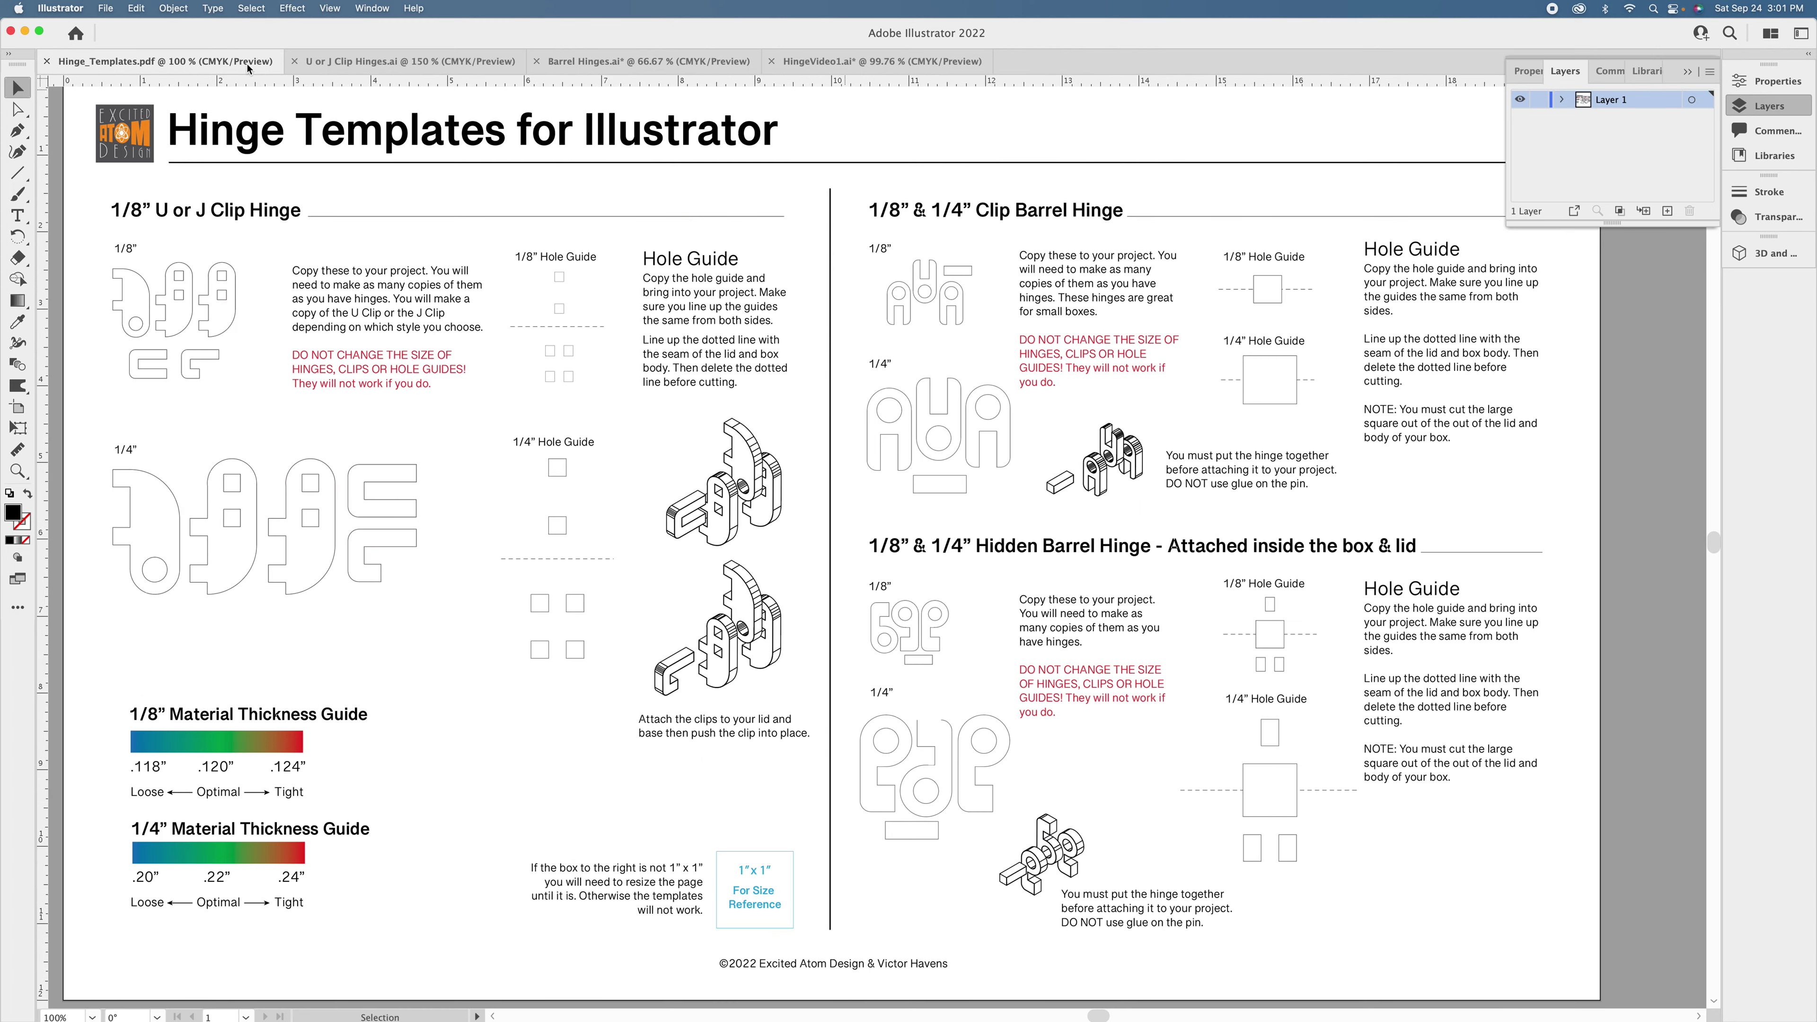
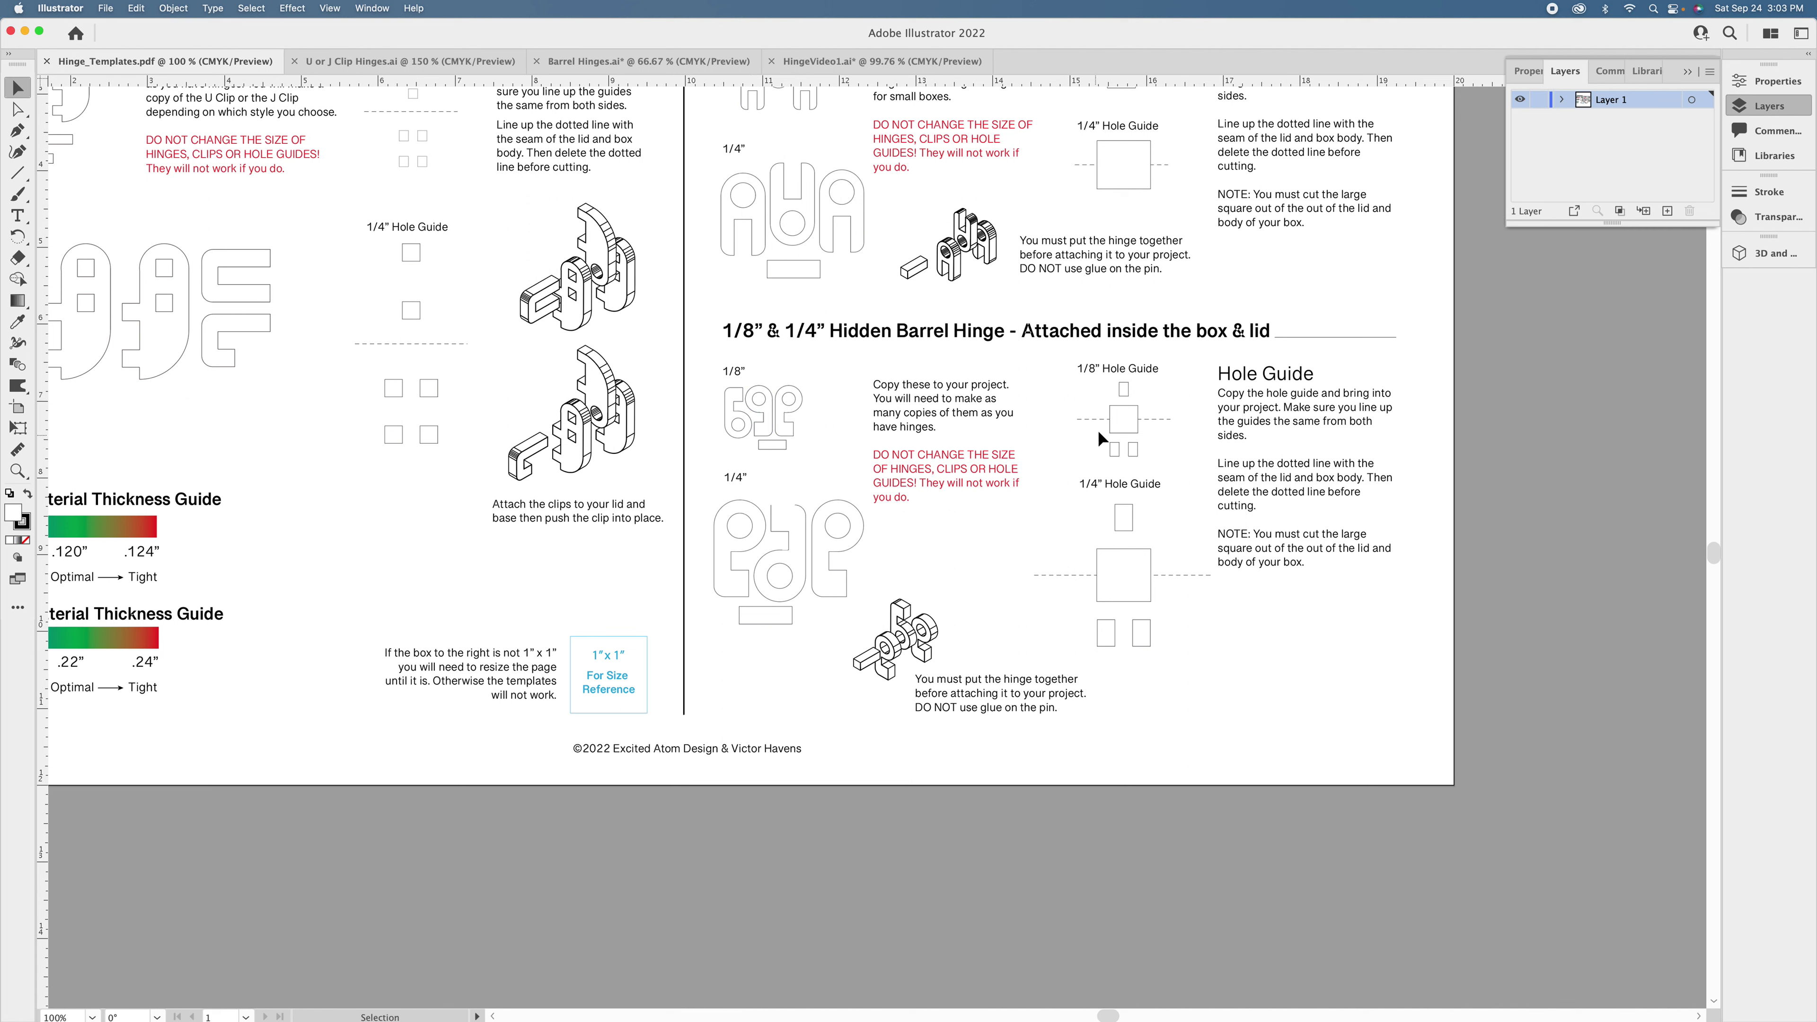
Examine the 1/8" Hidden Barrel Hinge hole guide and the 1/8" and 1/4" material thickness guides.
left_click(1126, 389)
left_click(1168, 402)
scroll(1178, 450, "down", 3)
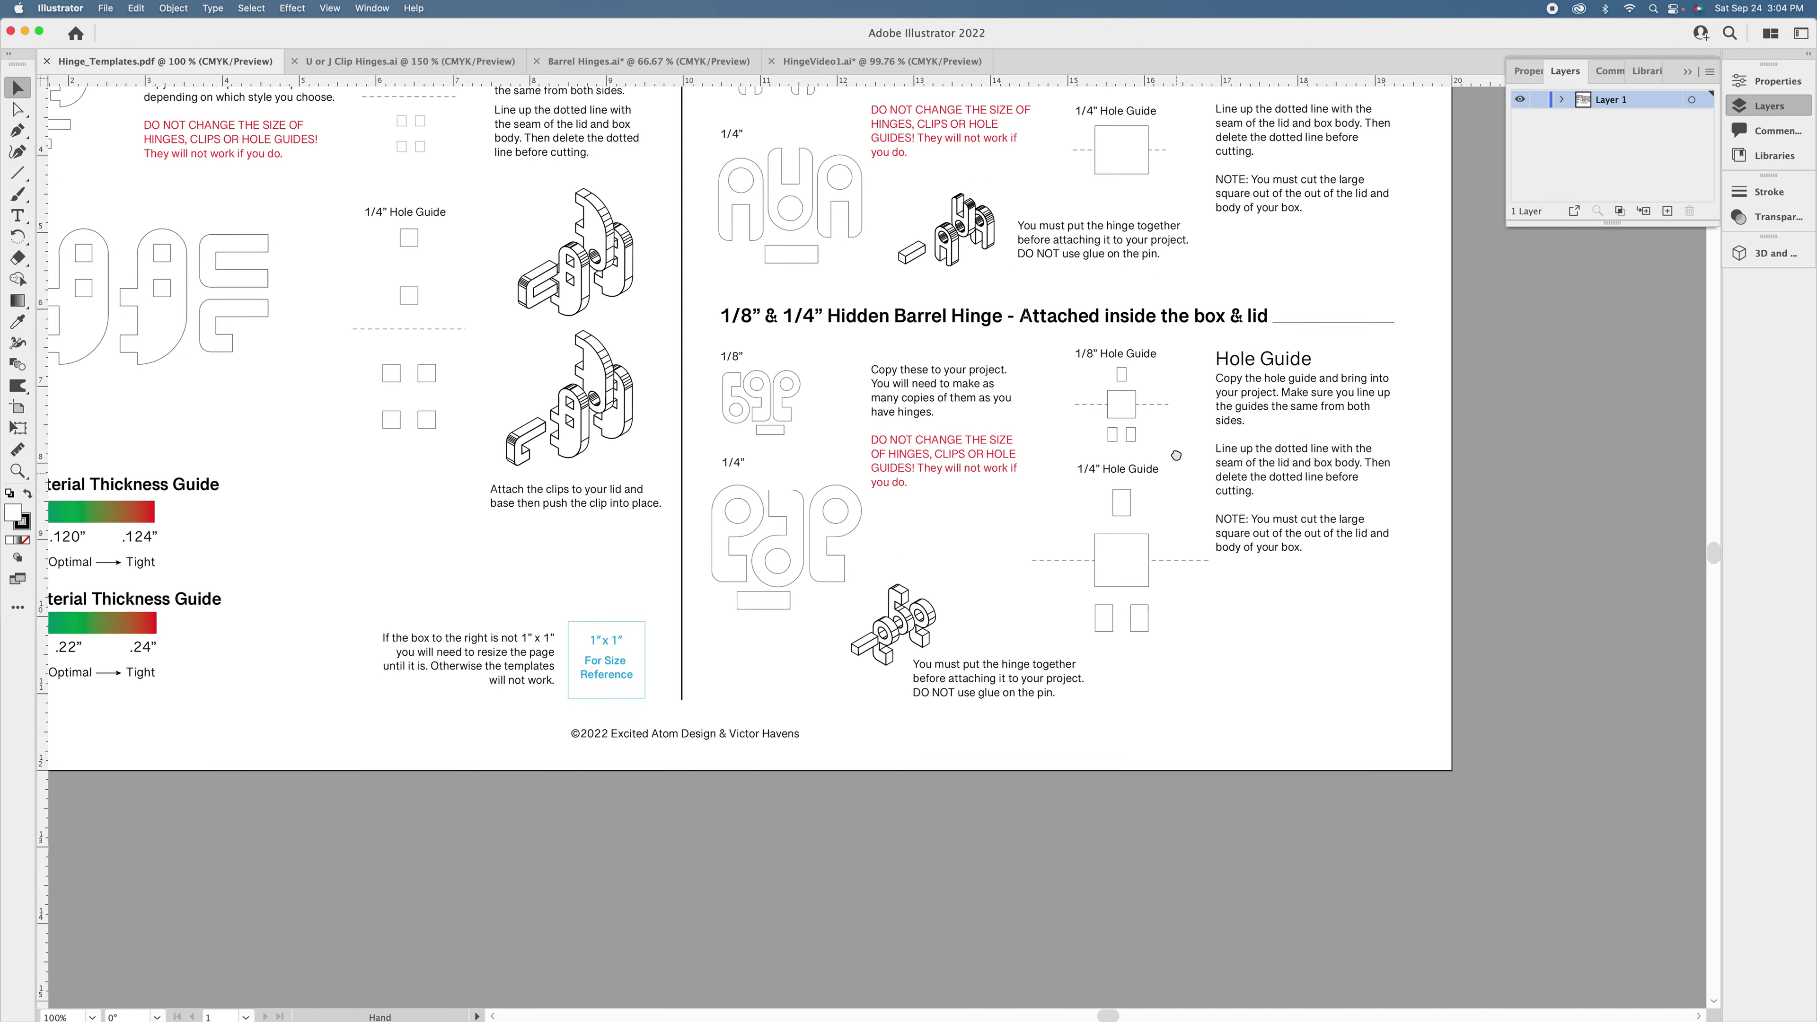
scroll(722, 573, "left", 5)
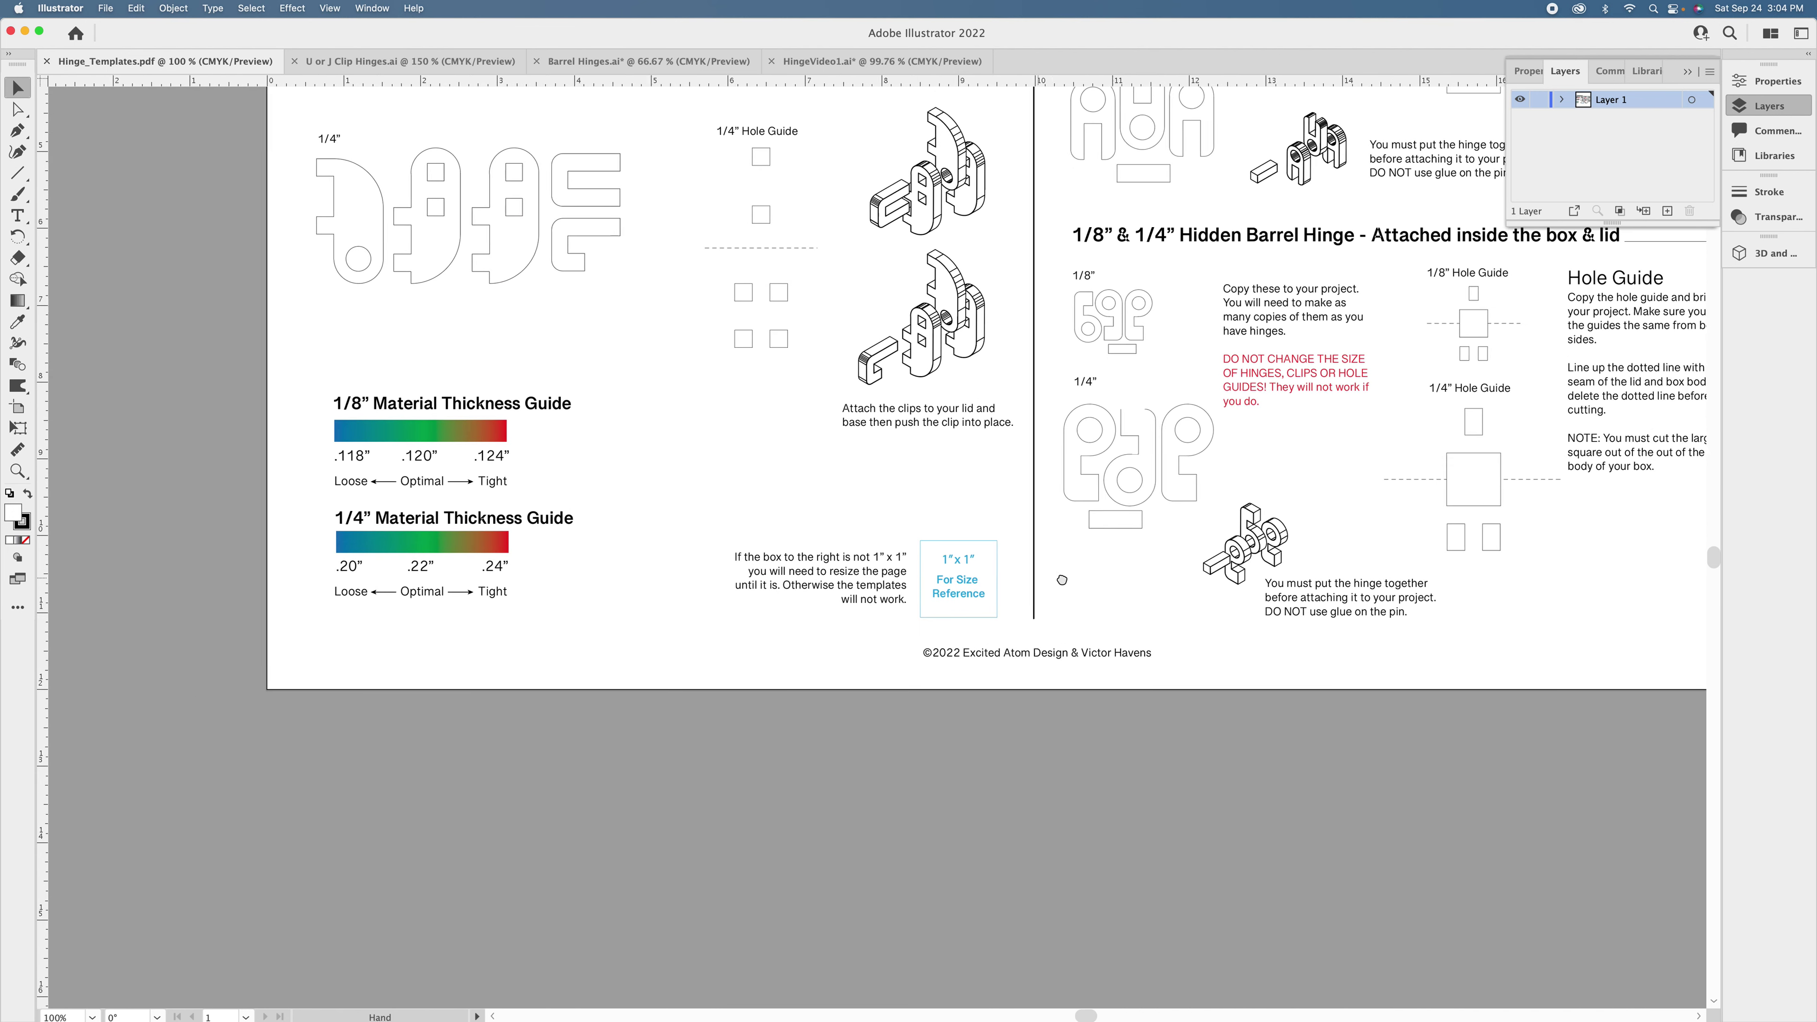
scroll(650, 517, "up", 1)
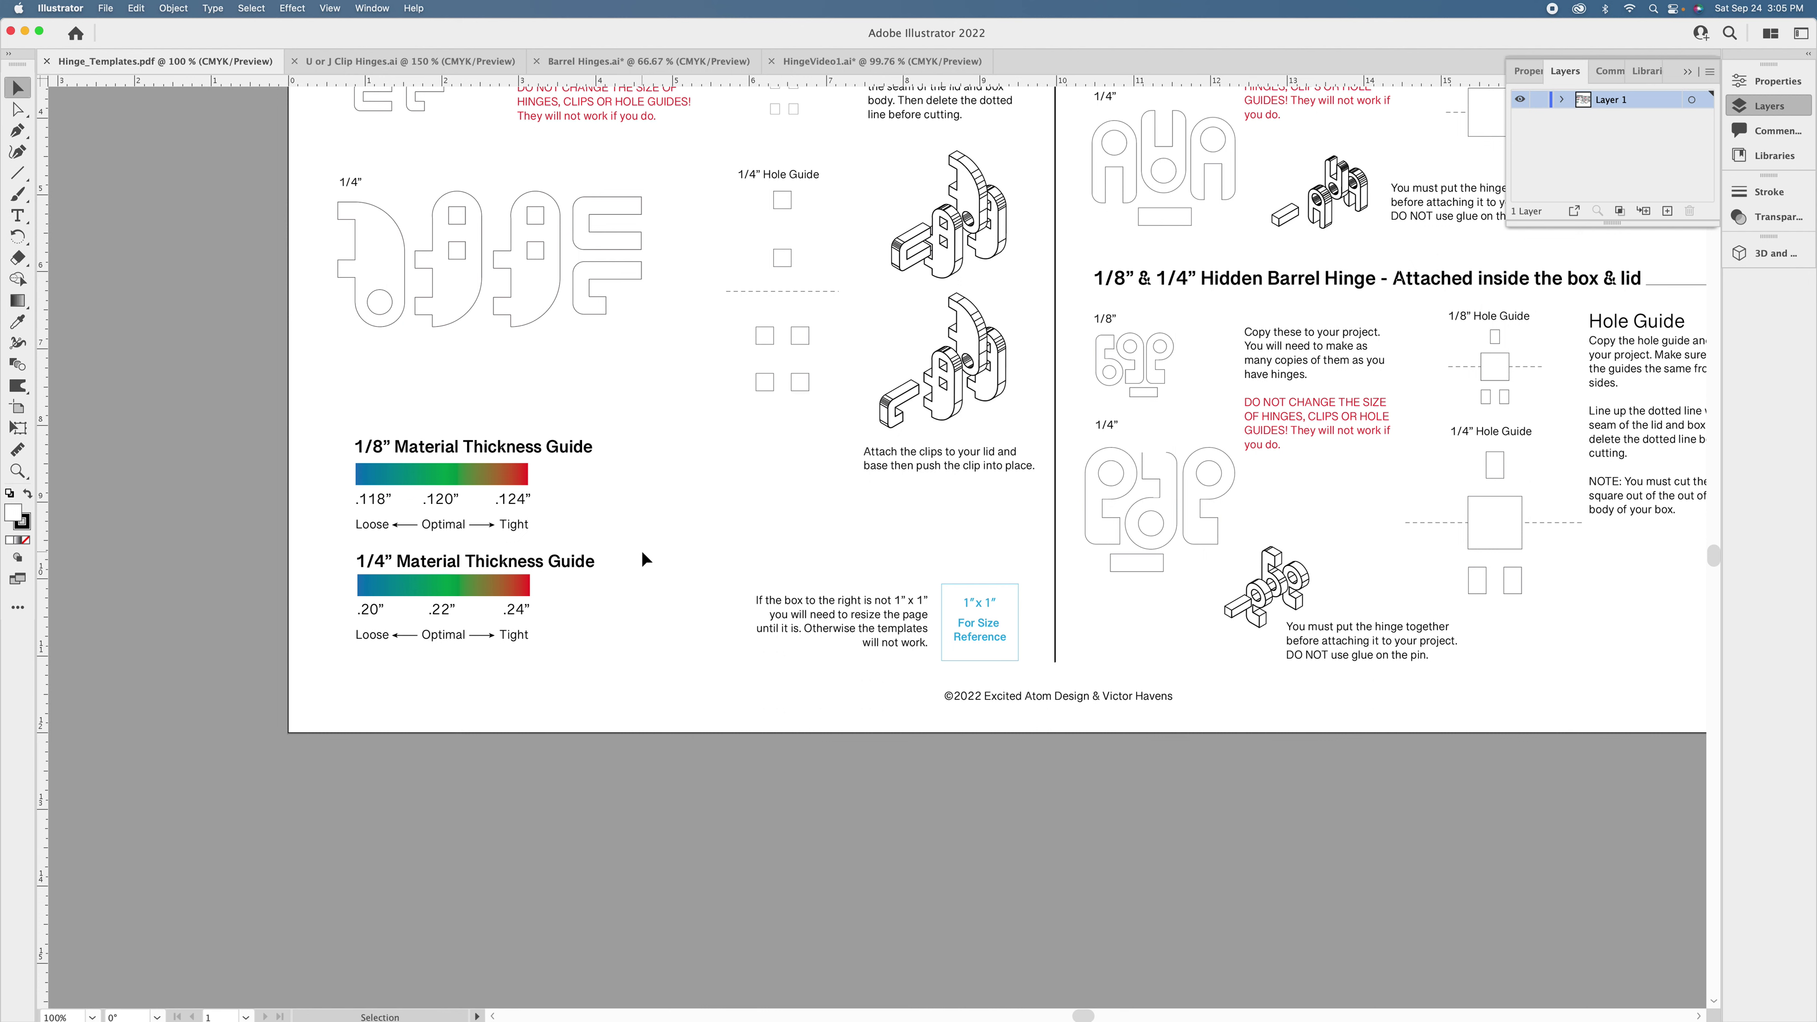
scroll(660, 509, "right", 8)
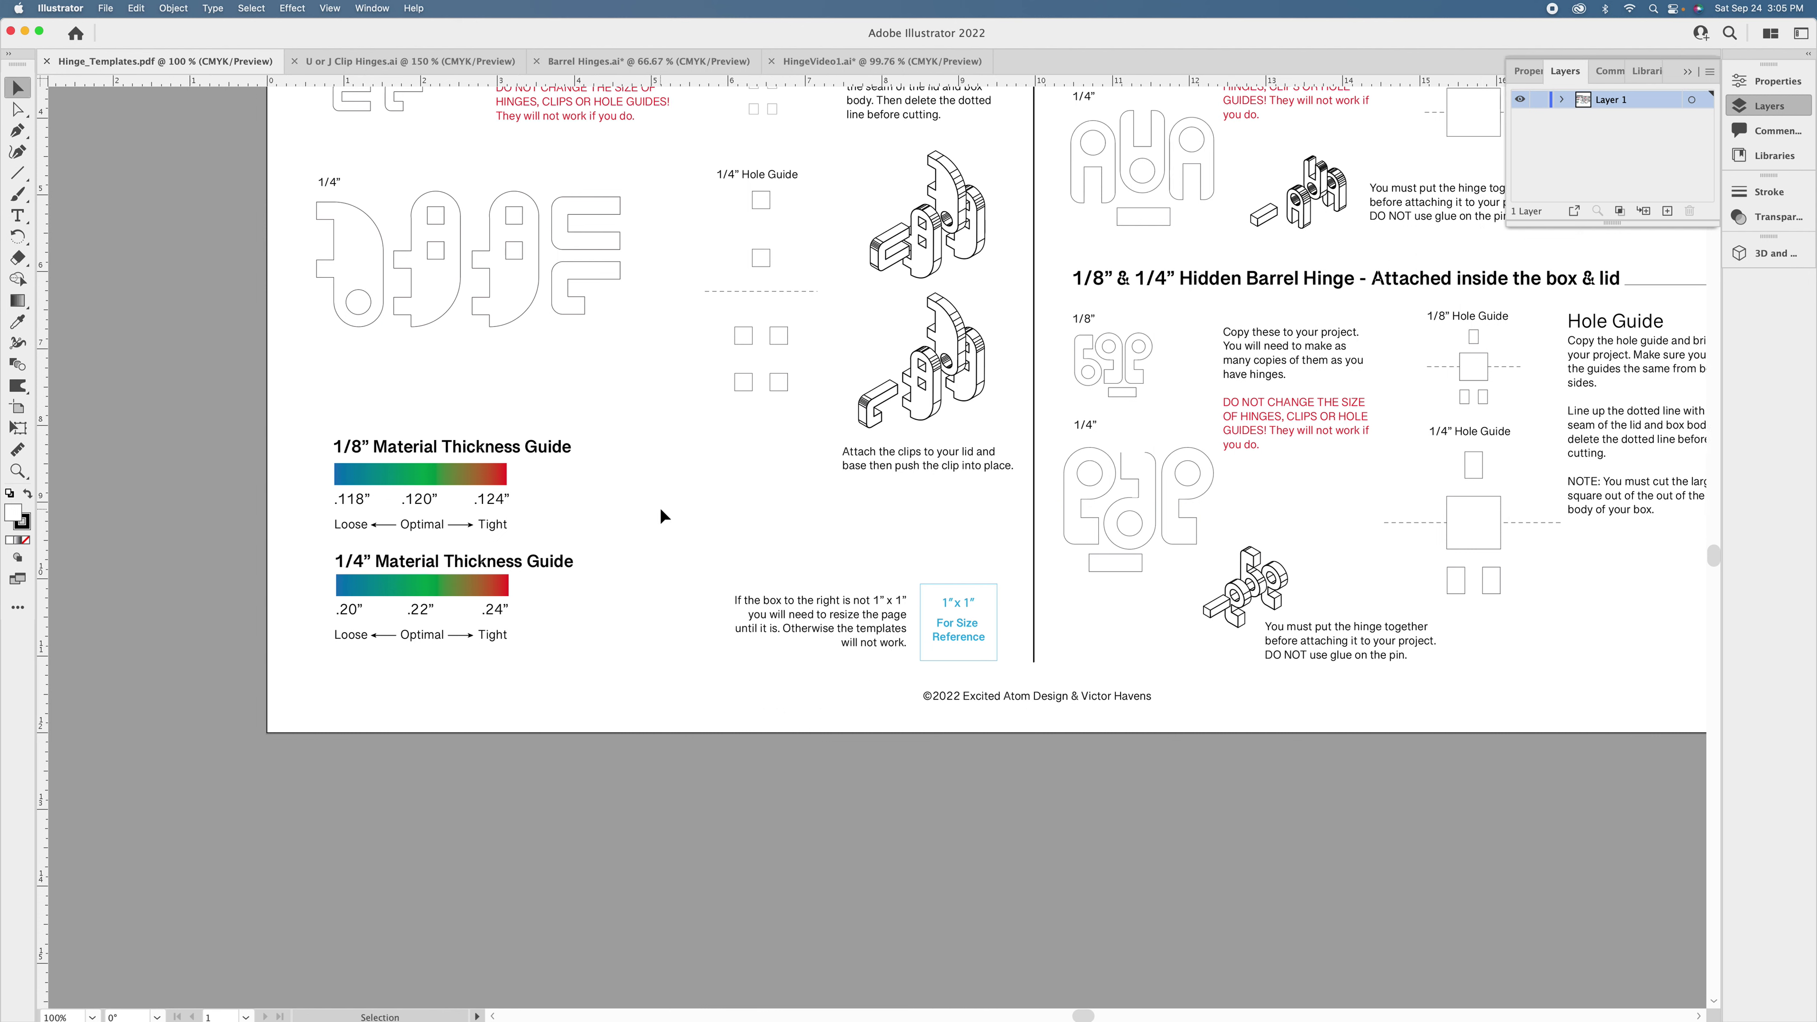
Check the width and height of the 1" x 1" size reference box in its properties.
scroll(661, 515, "right", 1)
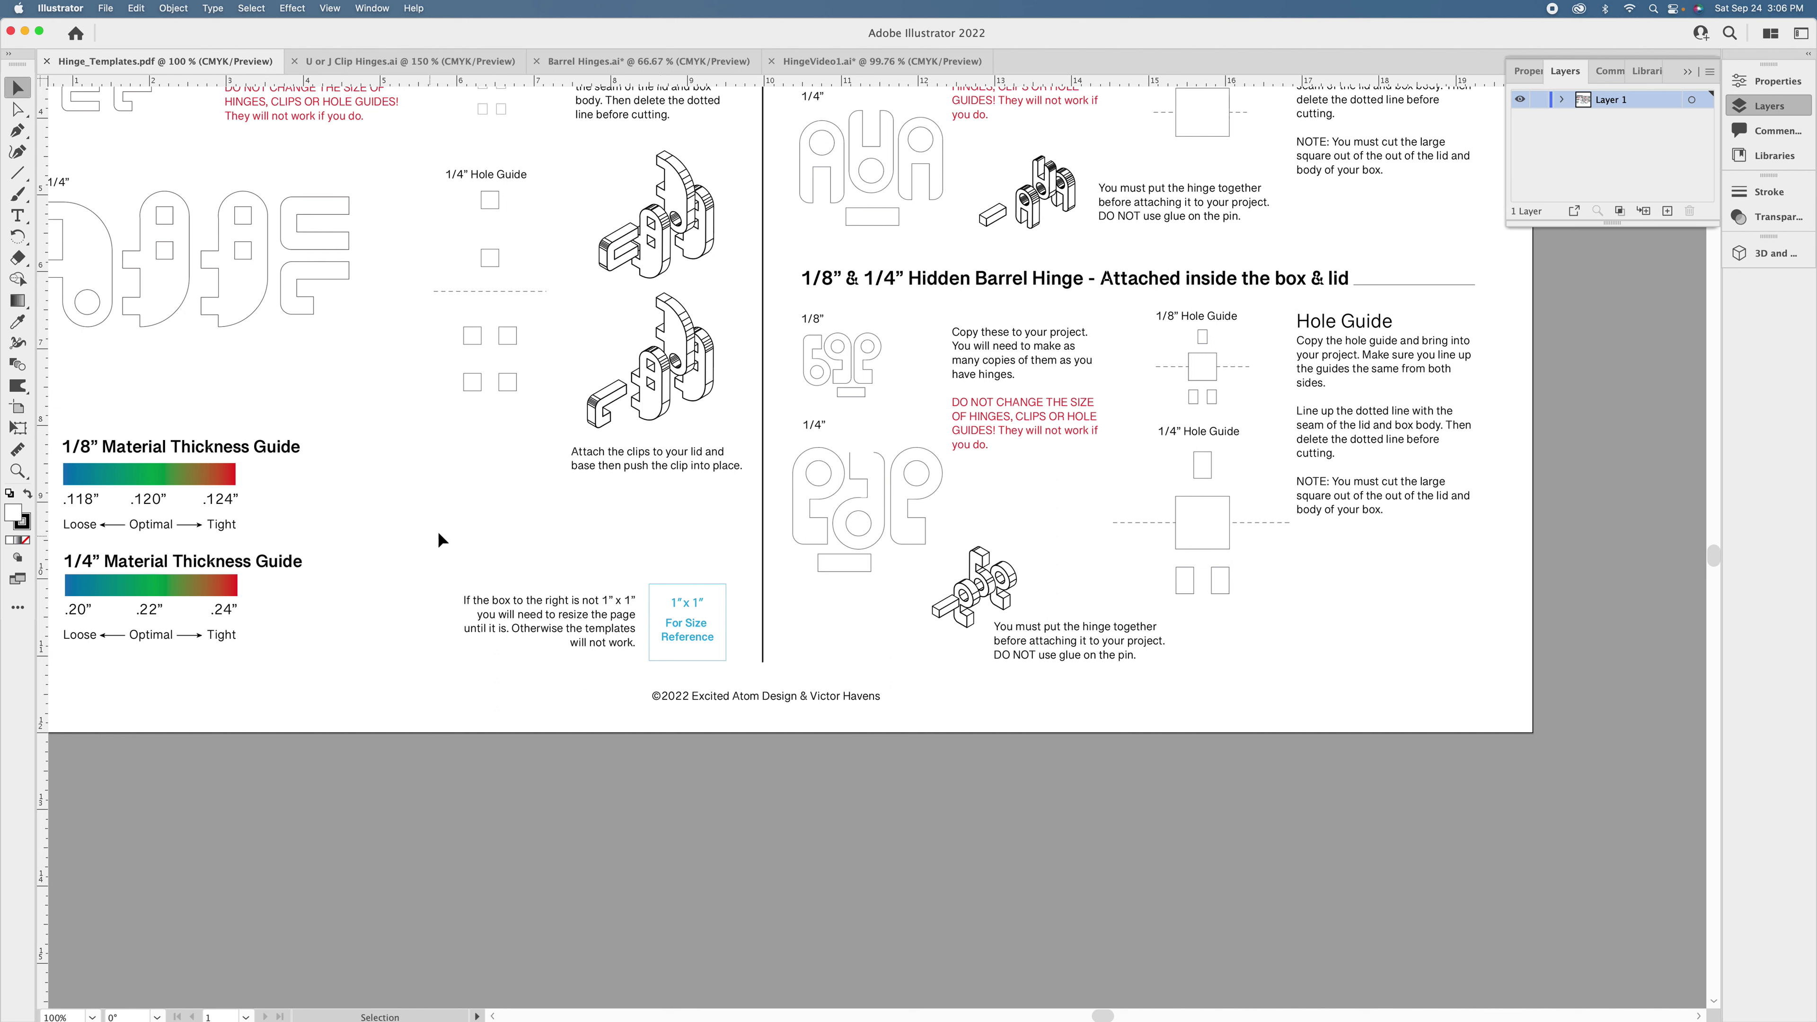
left_click(692, 583)
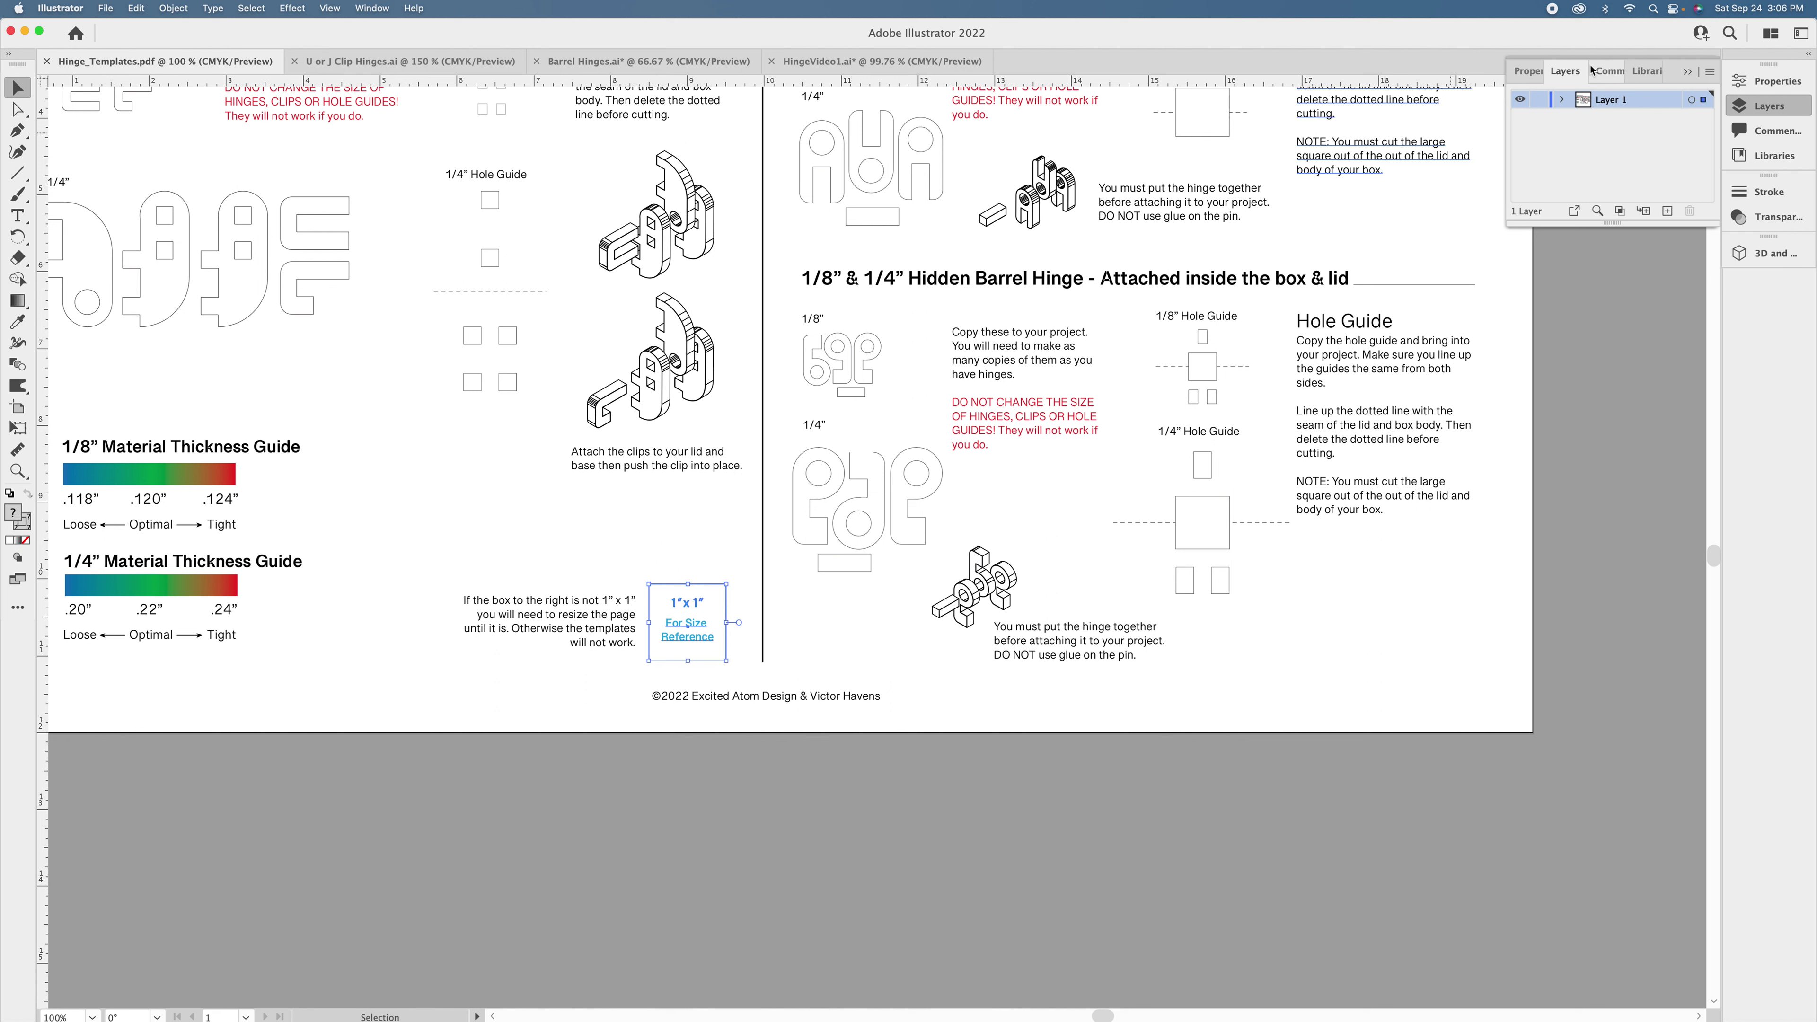
left_click(1528, 71)
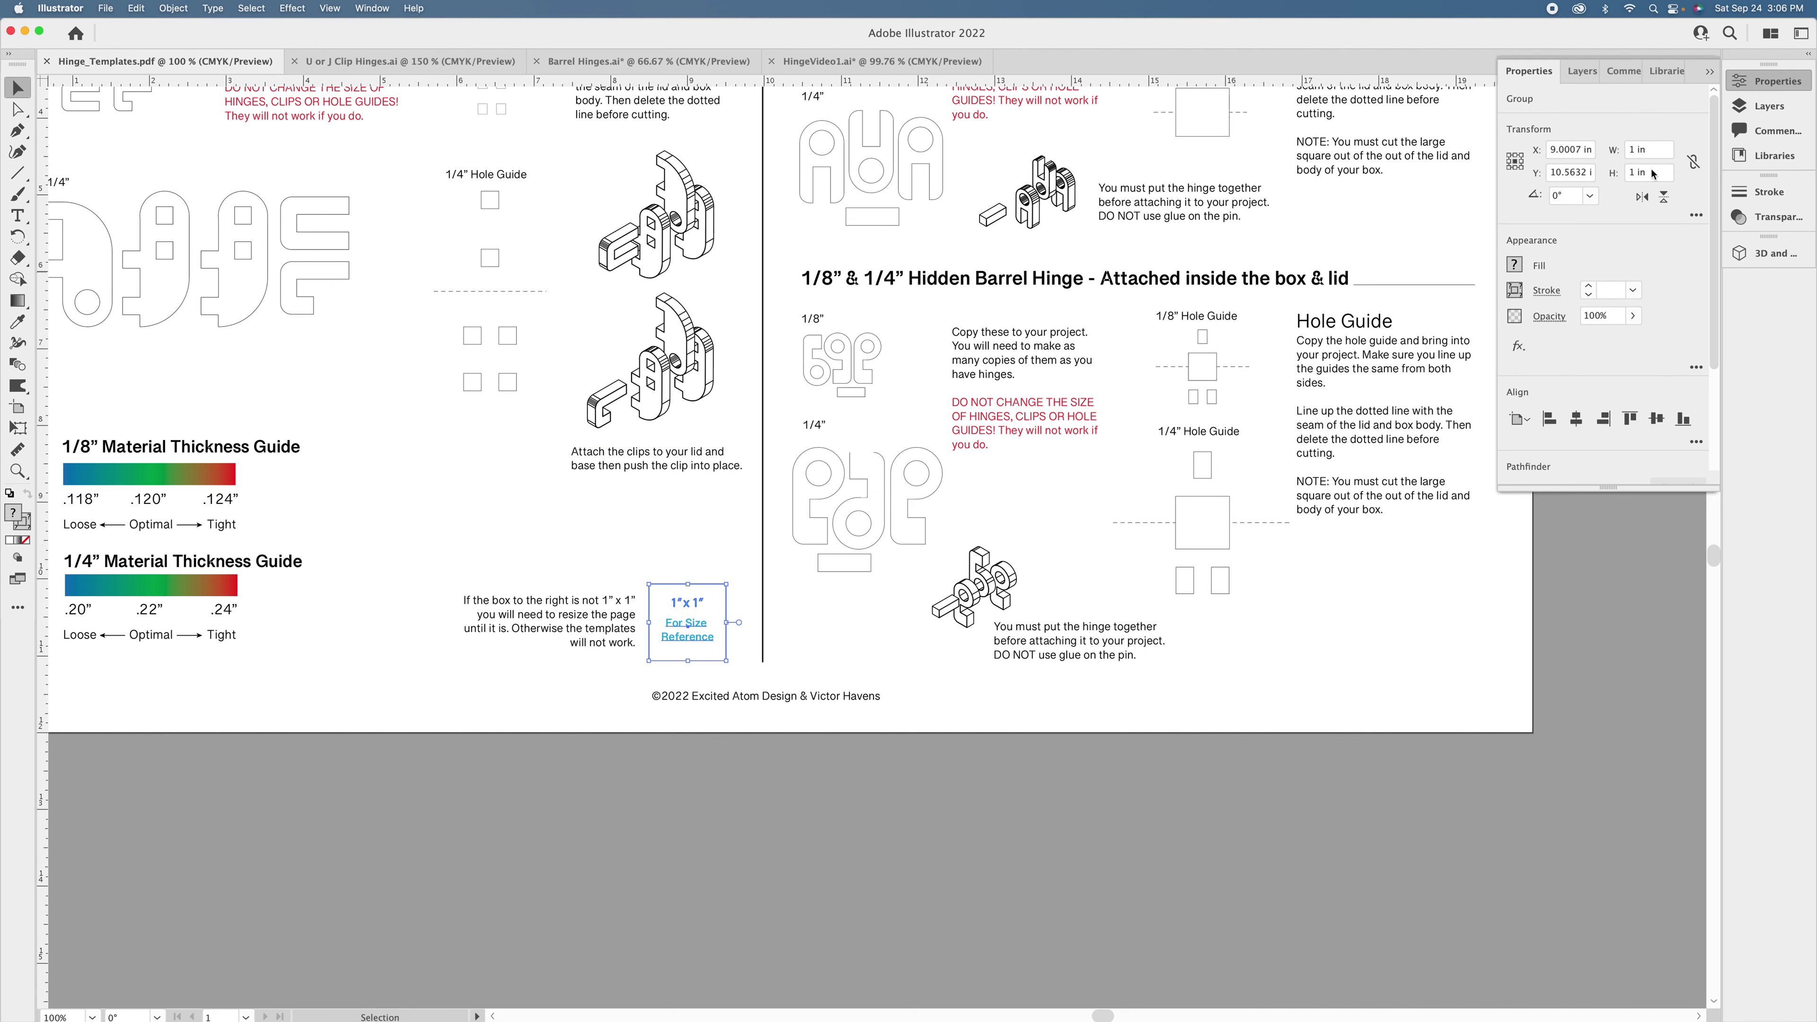
left_click(676, 514)
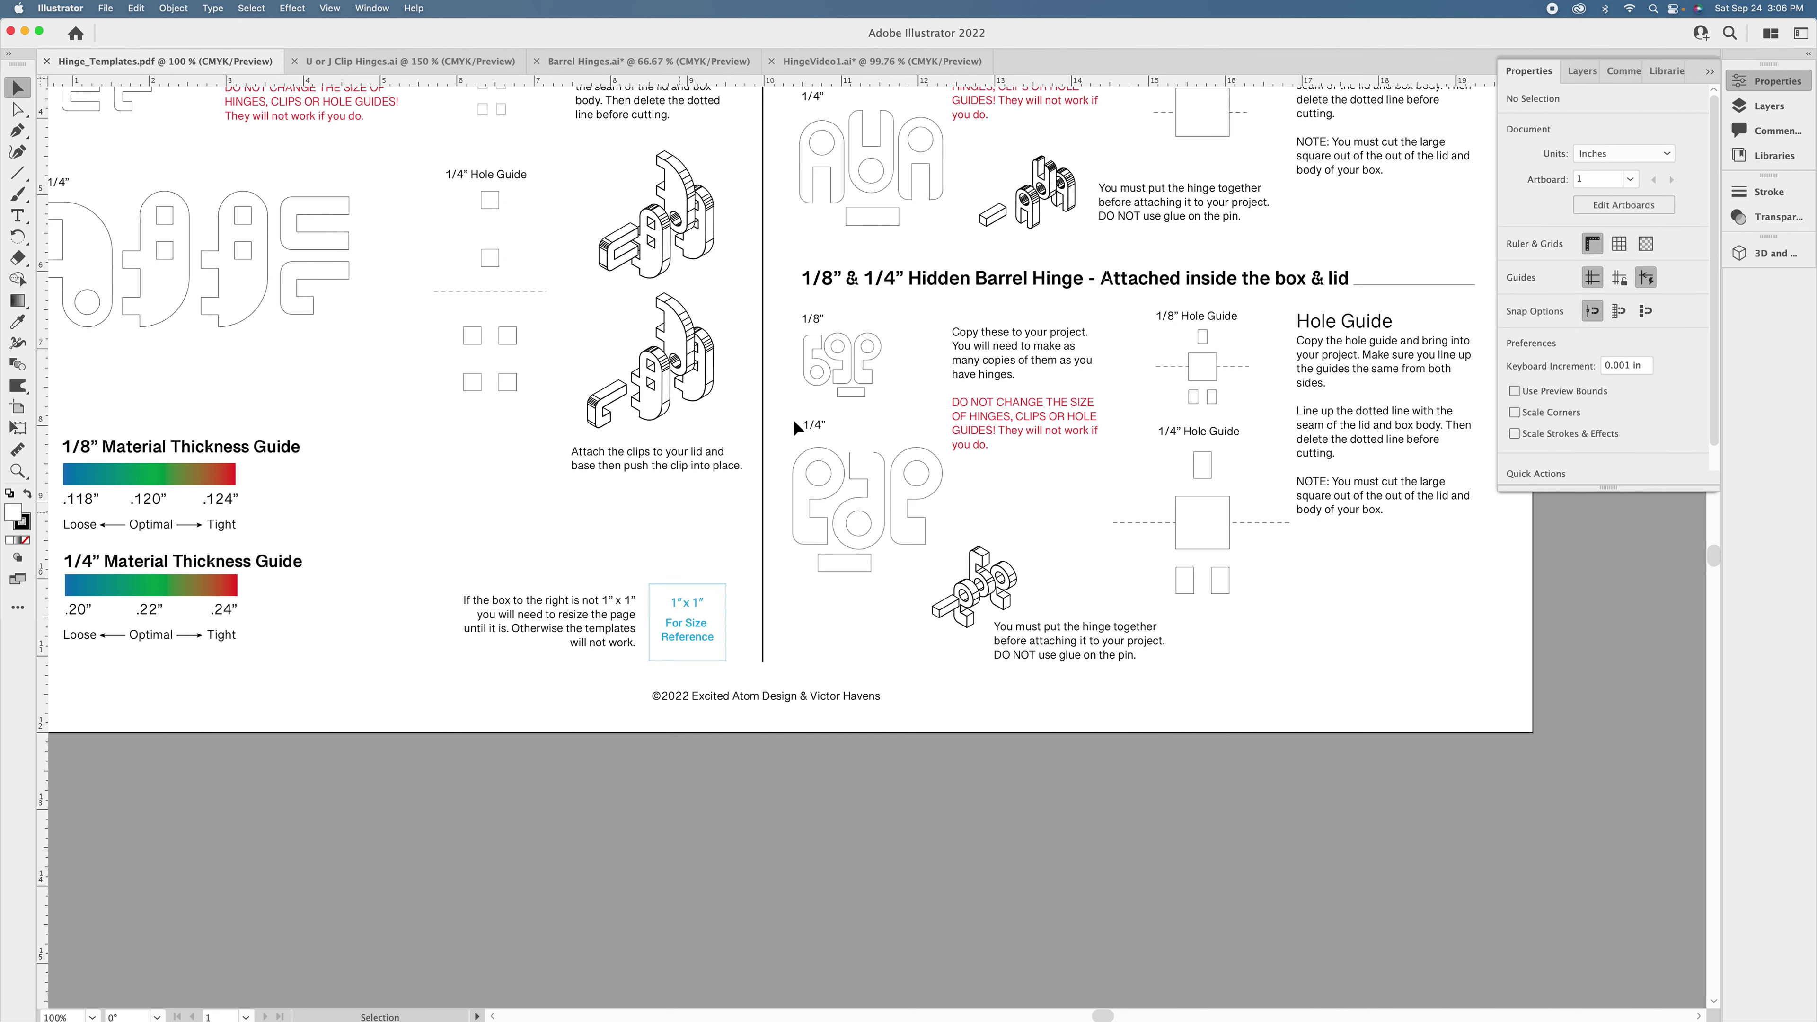
Inspect the dimensions of the 1/8" Hidden Barrel Hinge parts and recheck the size reference box against them.
left_click_drag(780, 335, 893, 396)
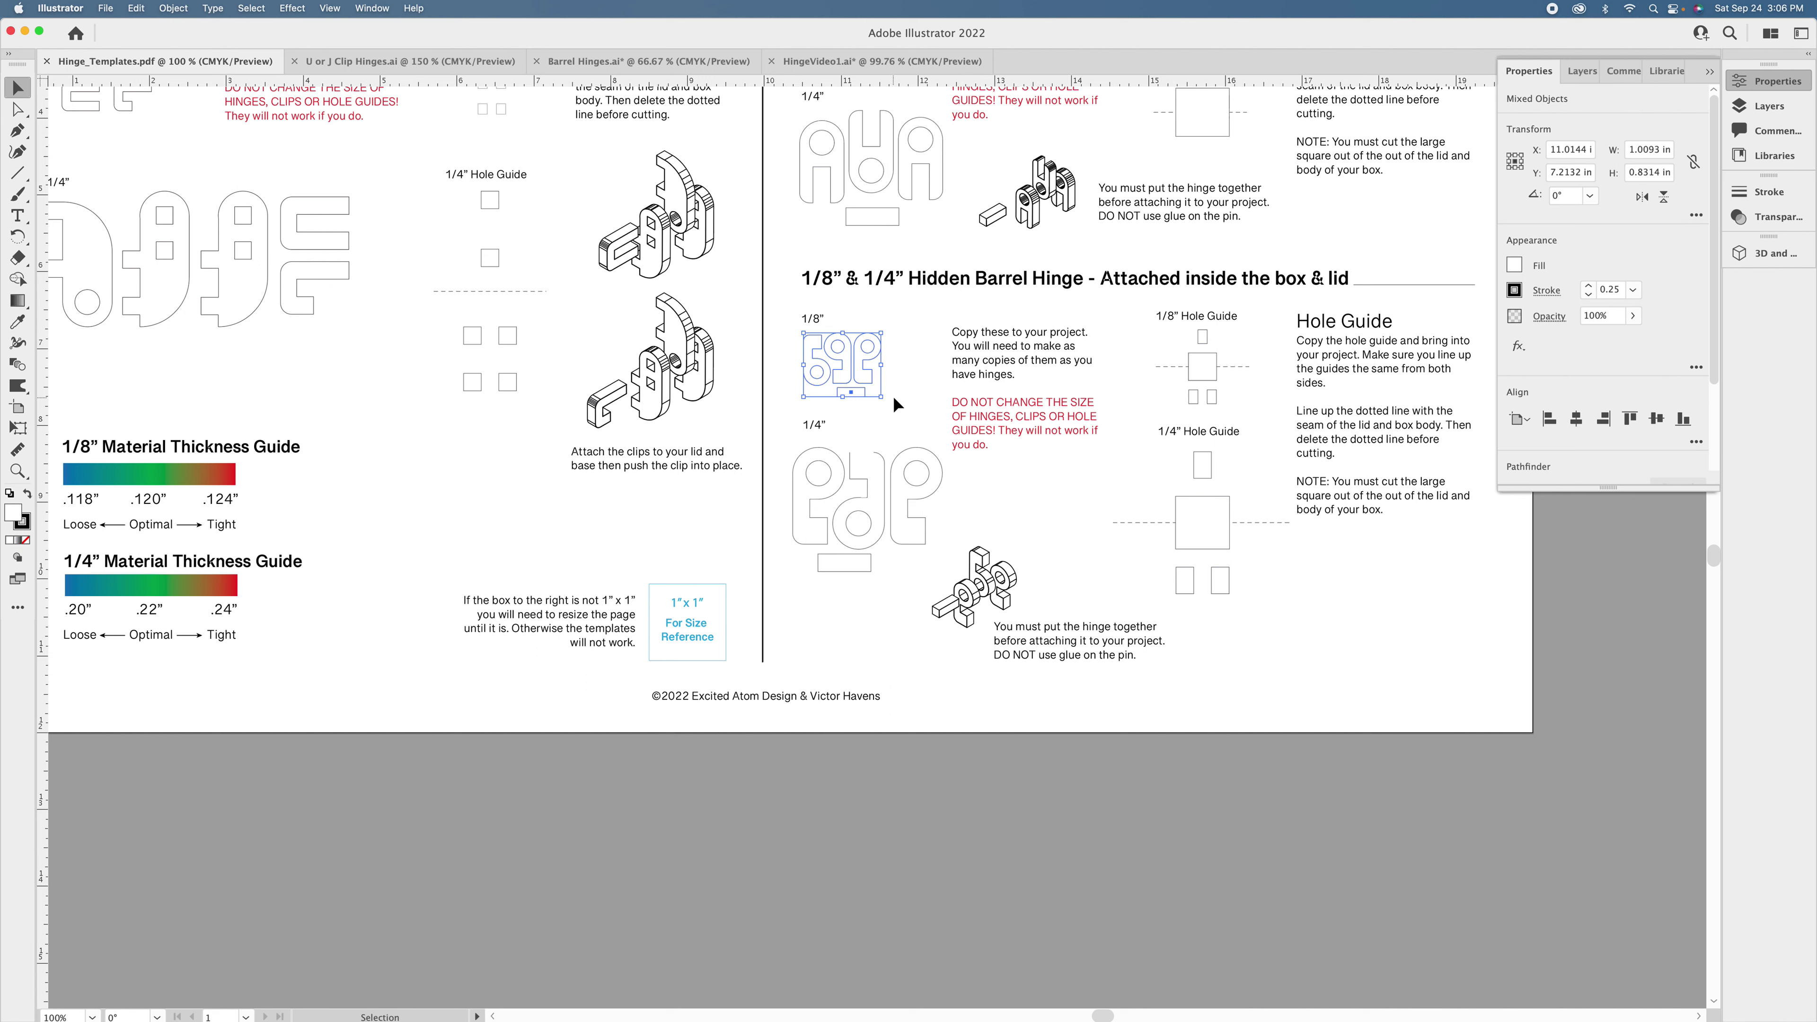
left_click(687, 584)
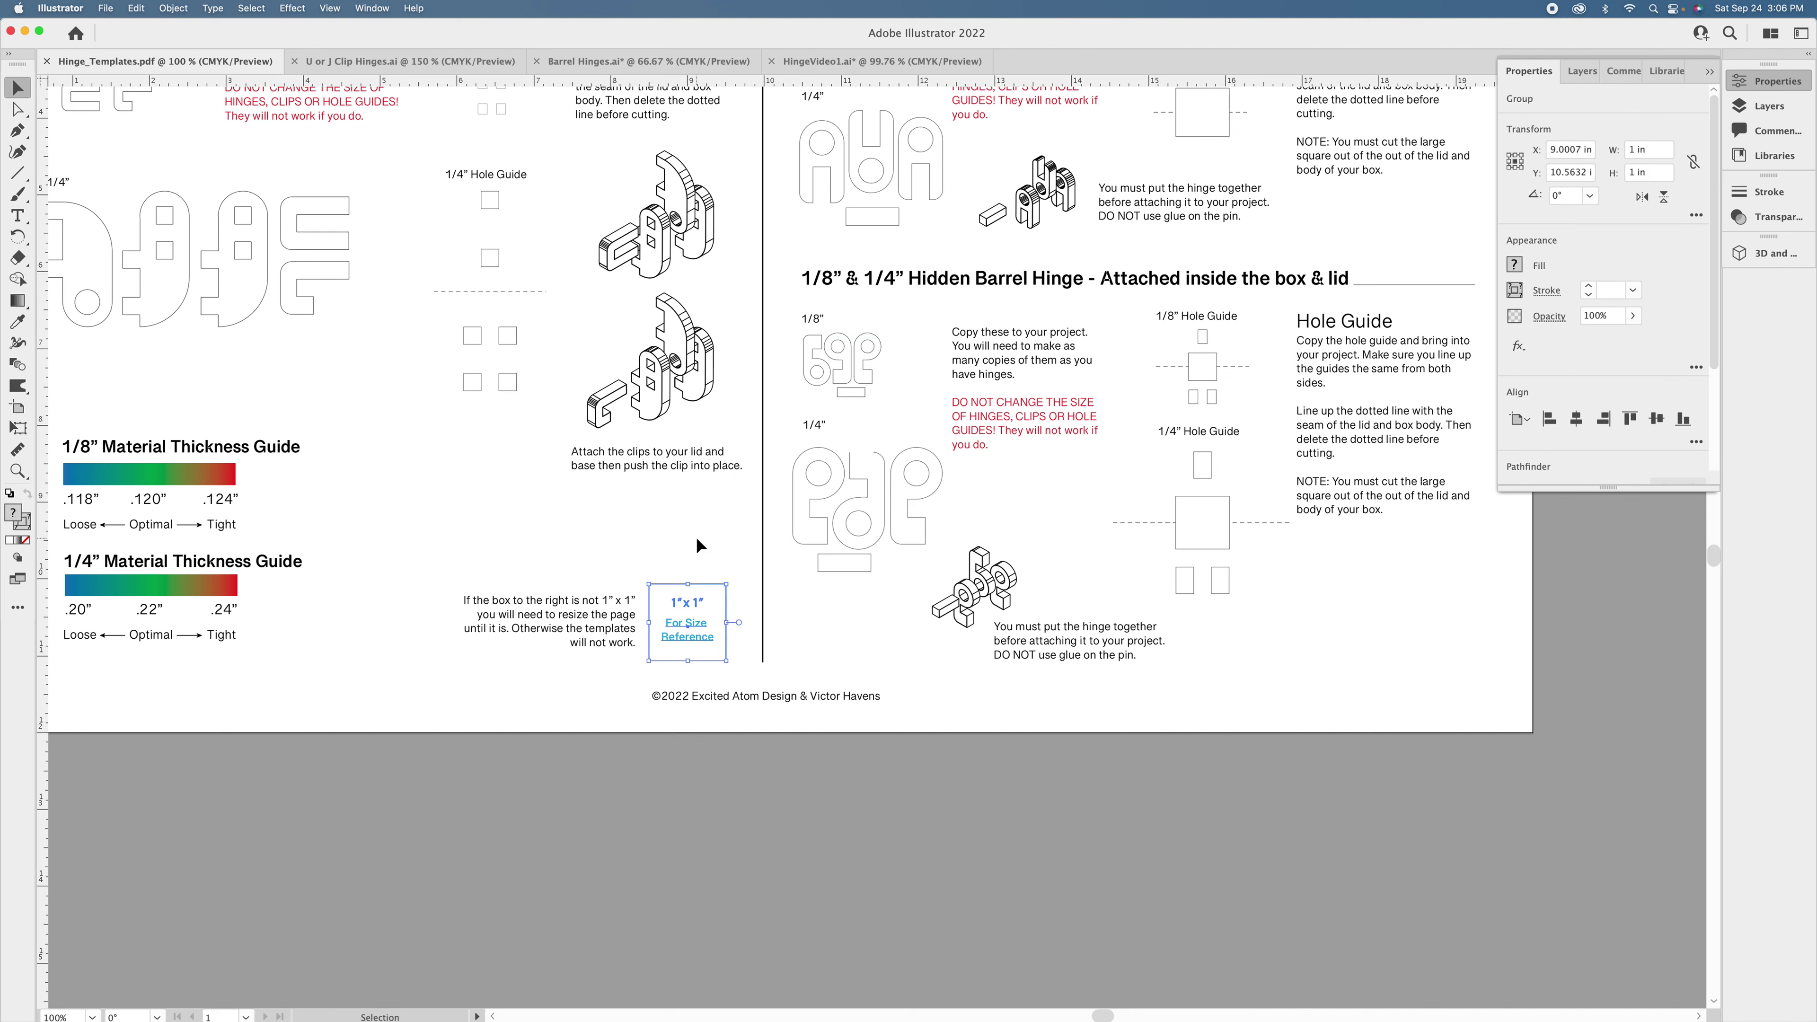
left_click(700, 544)
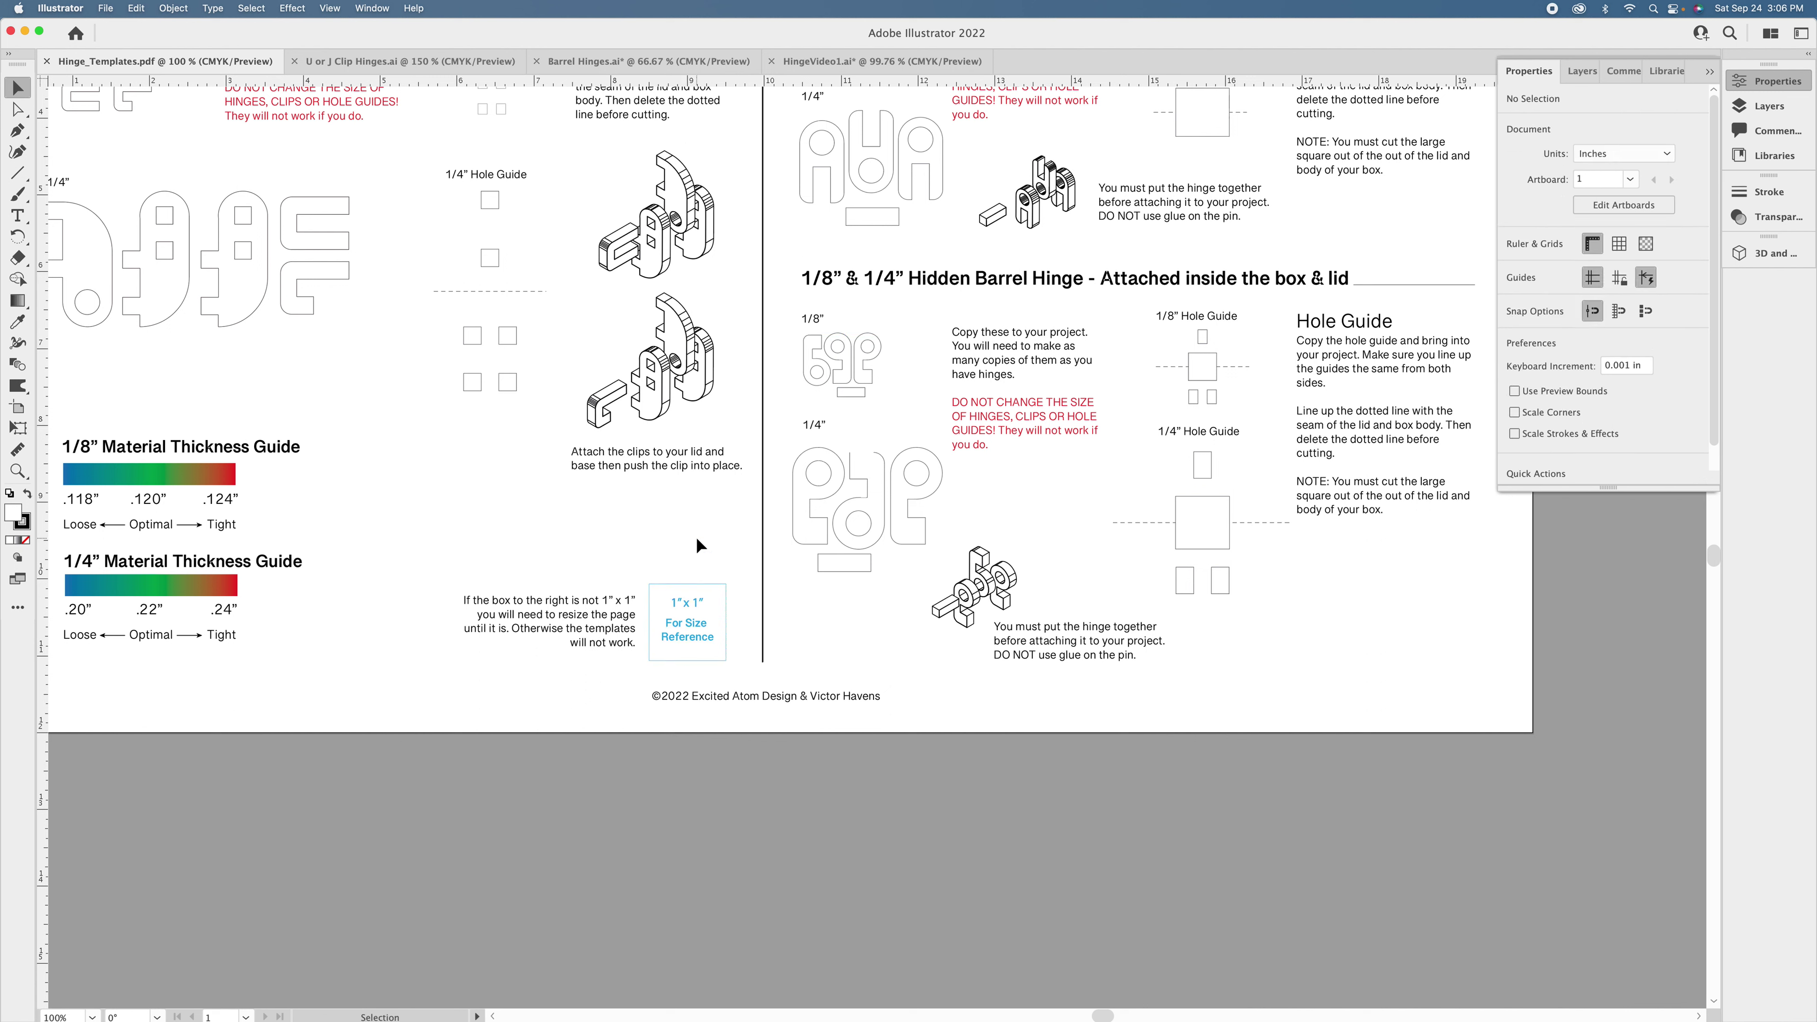
left_click(704, 587)
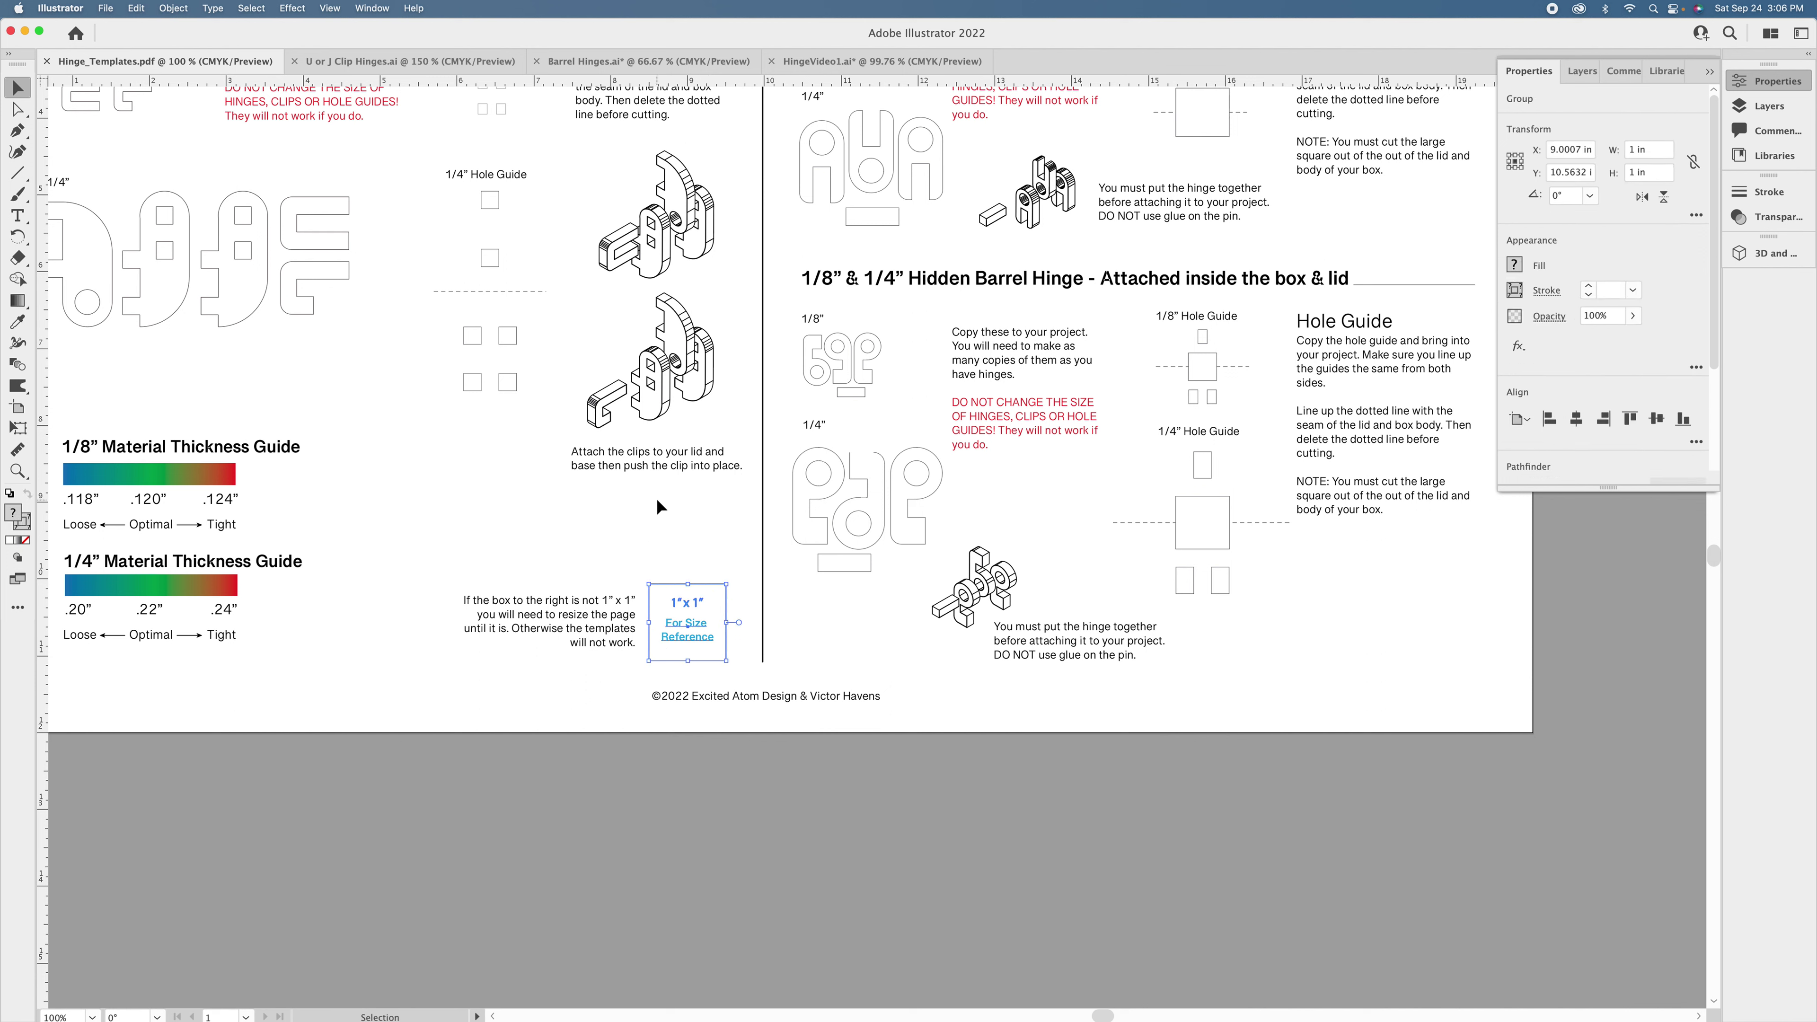
left_click(633, 512)
key("space")
left_click_drag(751, 457, 767, 685)
left_click_drag(692, 492, 740, 543)
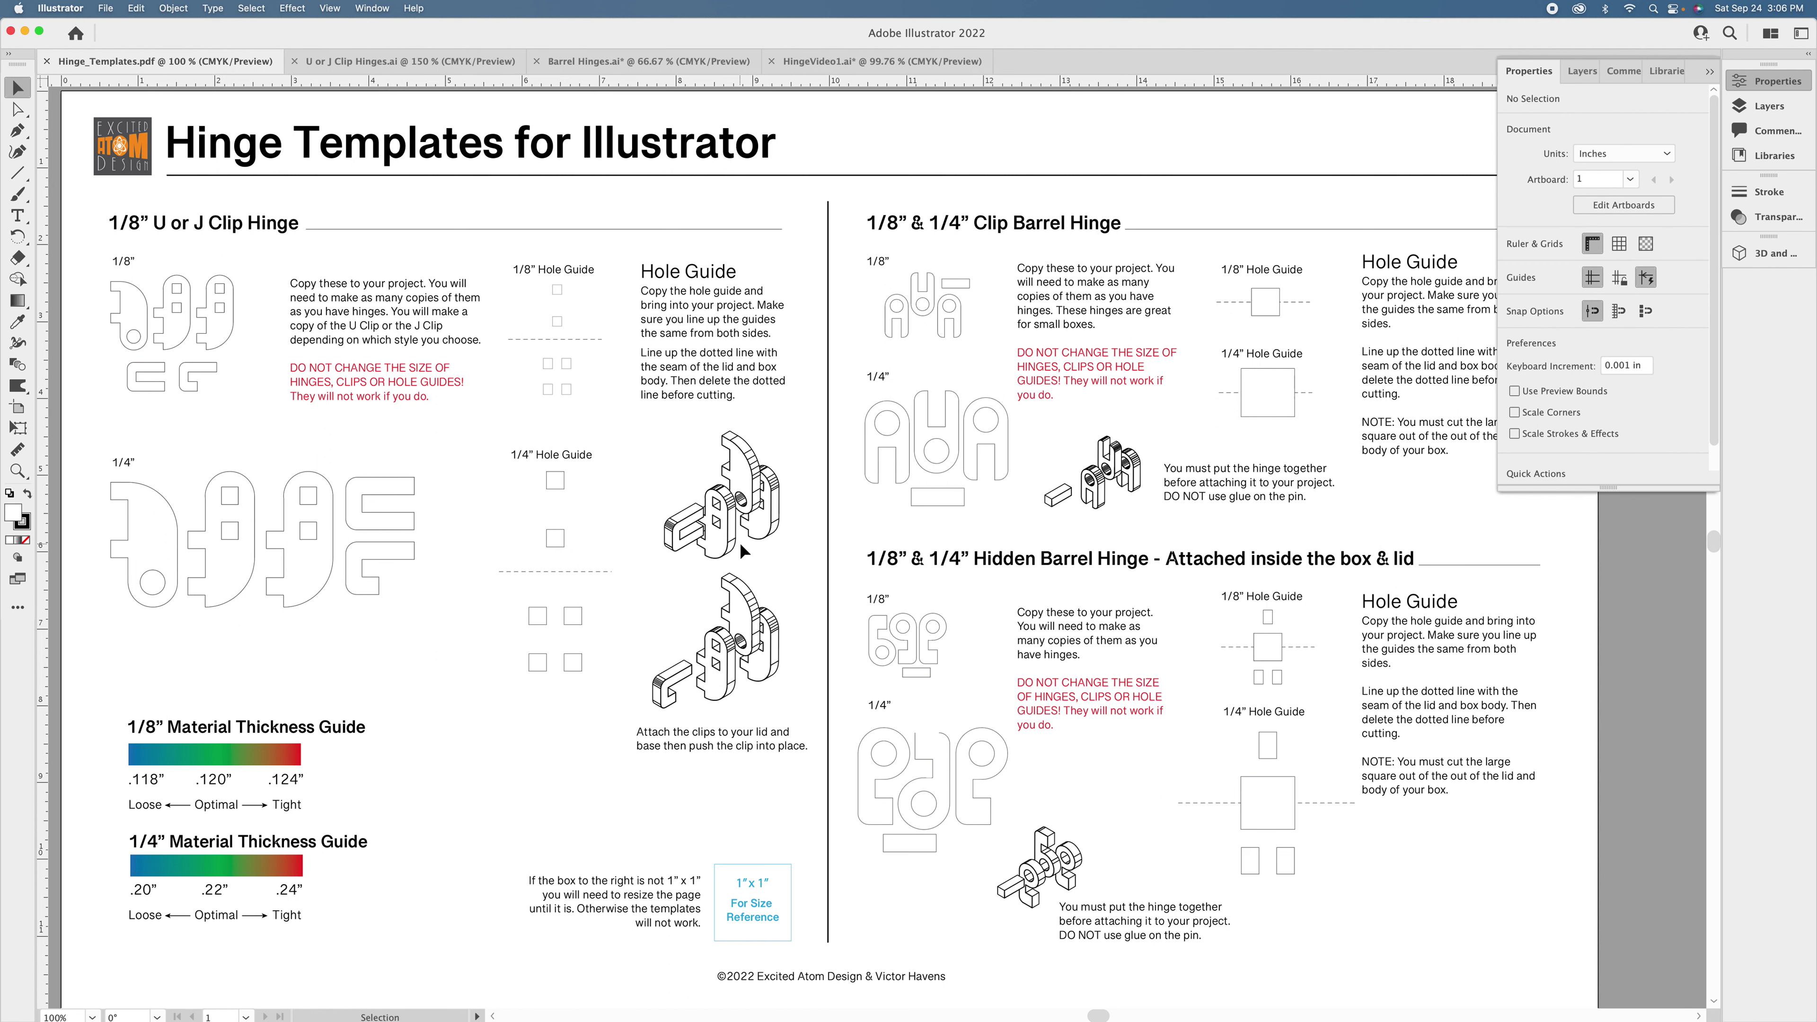